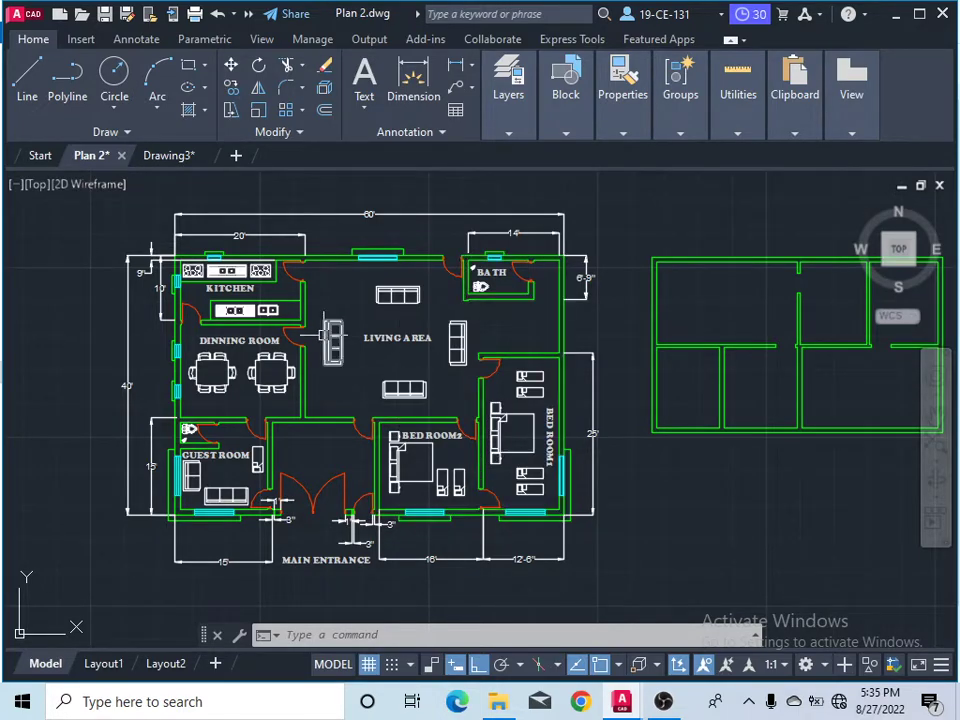
# Switch to the Drawing3 file and set its drawing units to Architectural length type with Inches as the insertion scale
pyautogui.click(168, 157)
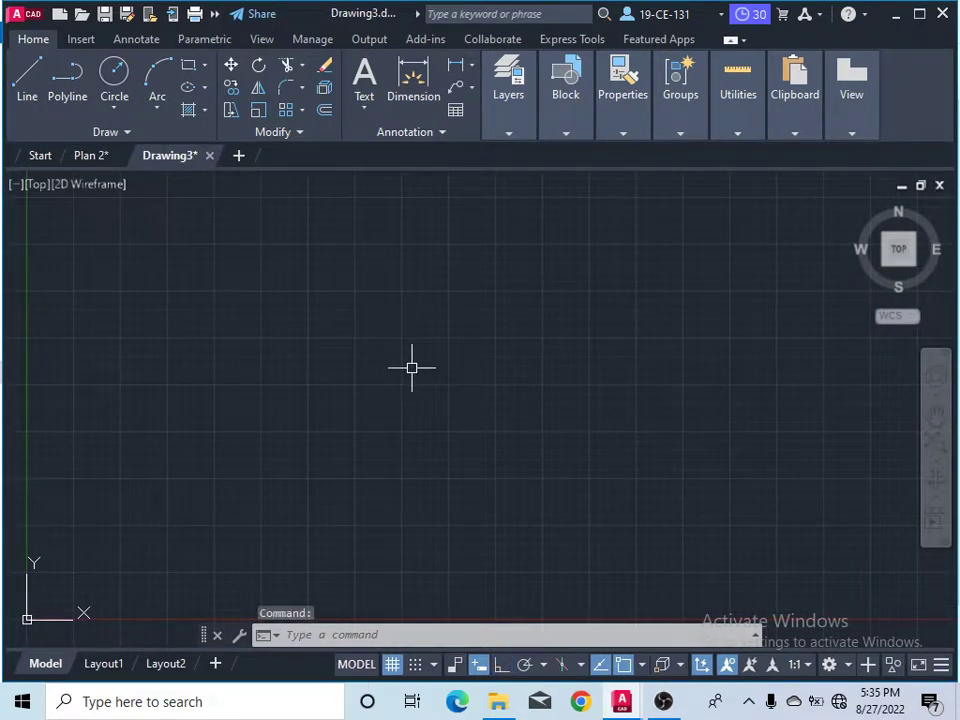
pyautogui.write('UNI')
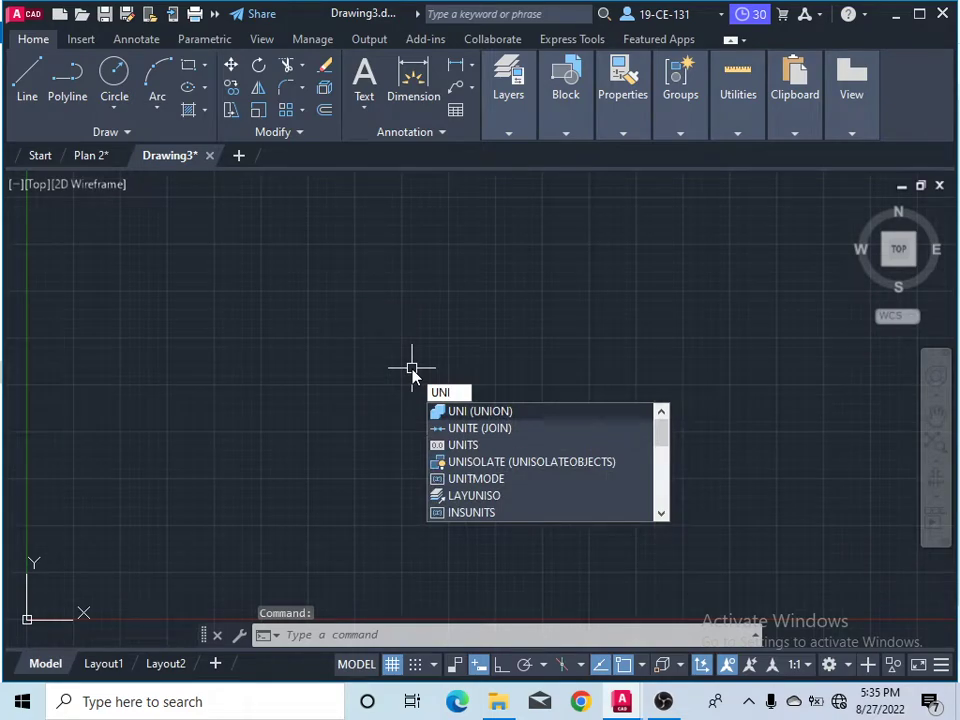
pyautogui.click(480, 445)
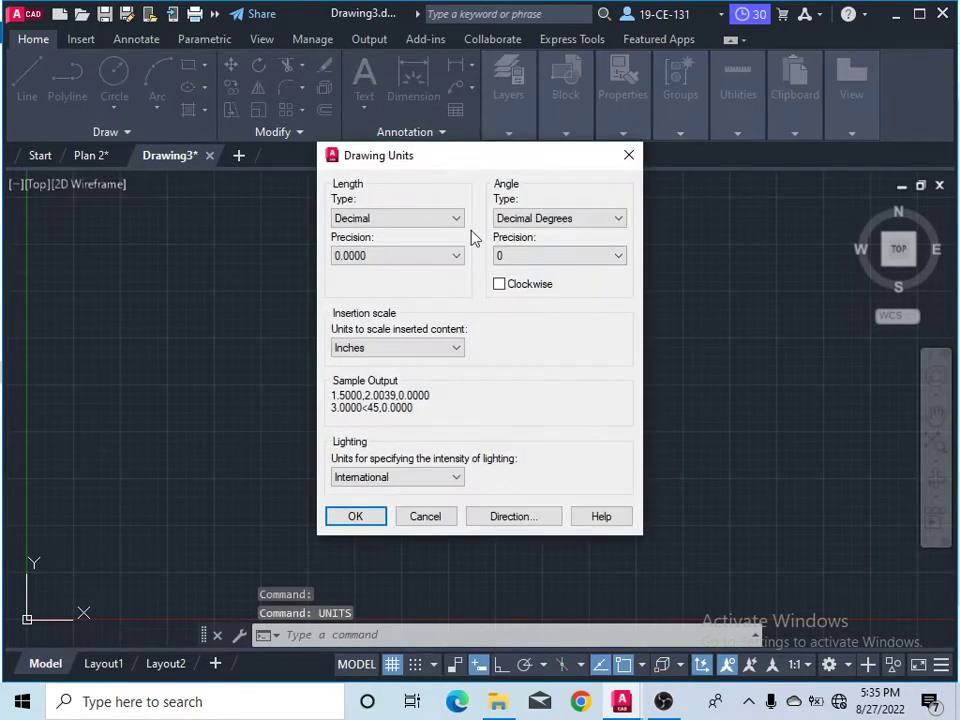
pyautogui.click(448, 223)
pyautogui.click(433, 221)
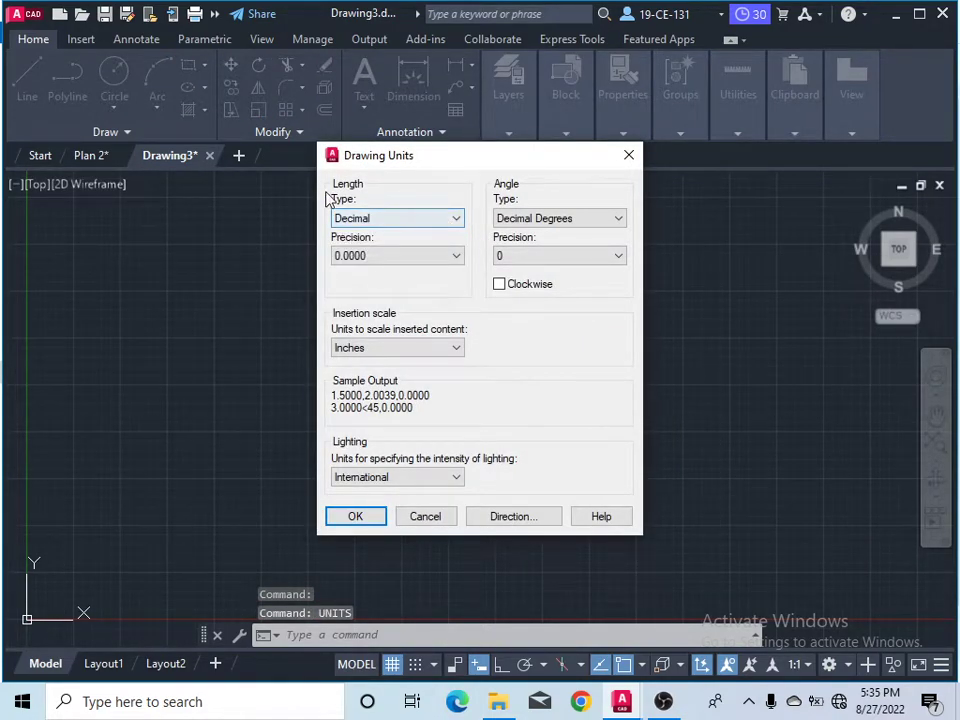
pyautogui.click(379, 217)
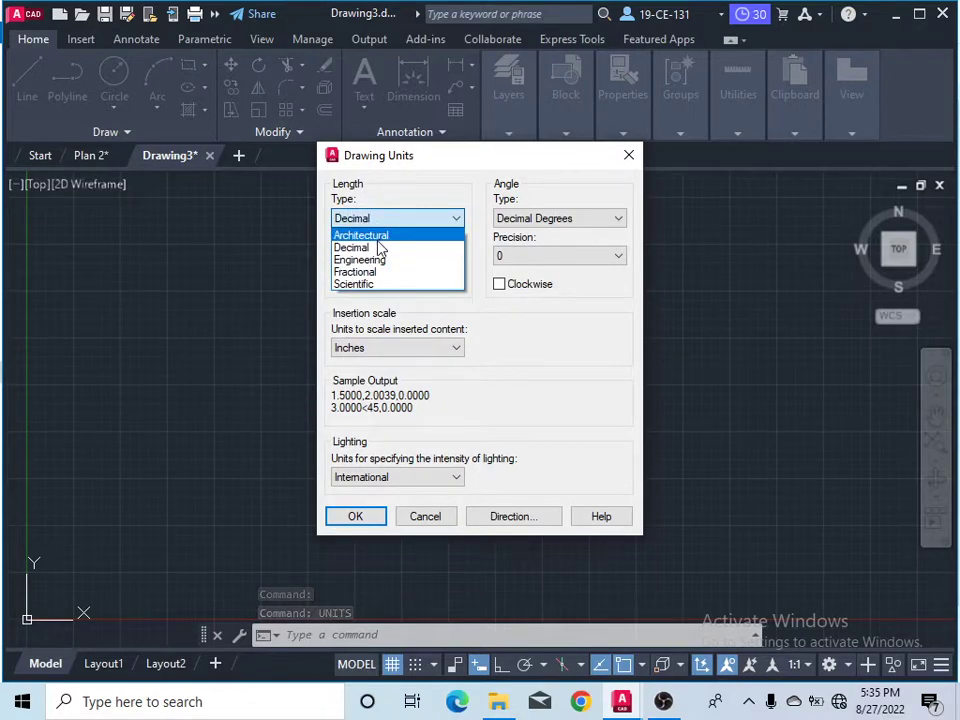
pyautogui.click(377, 237)
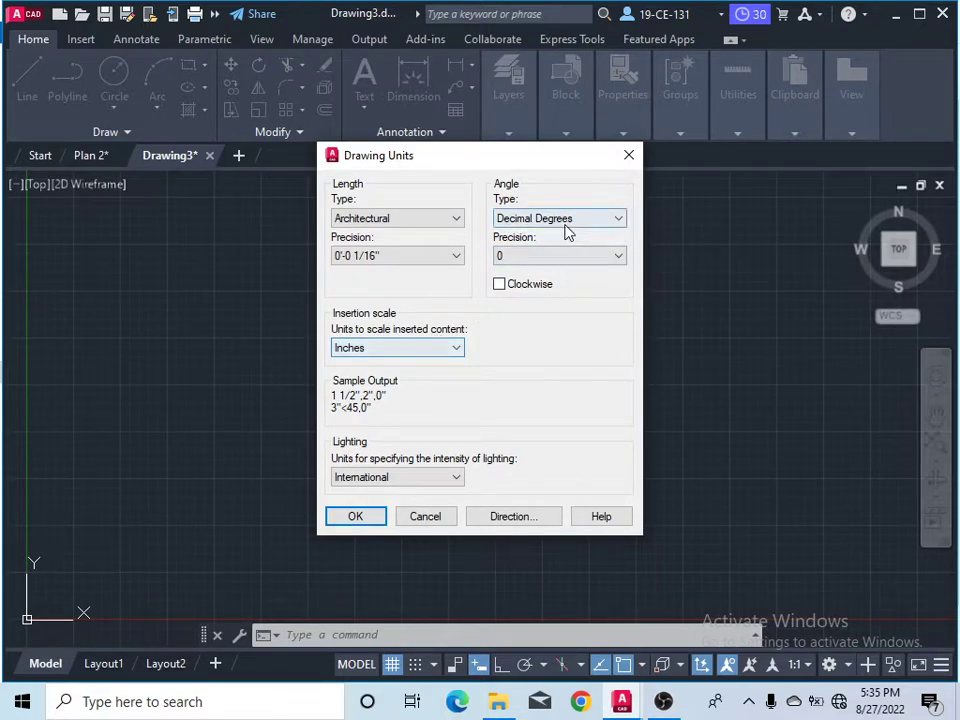
pyautogui.click(417, 349)
pyautogui.click(415, 350)
pyautogui.click(415, 350)
pyautogui.click(360, 377)
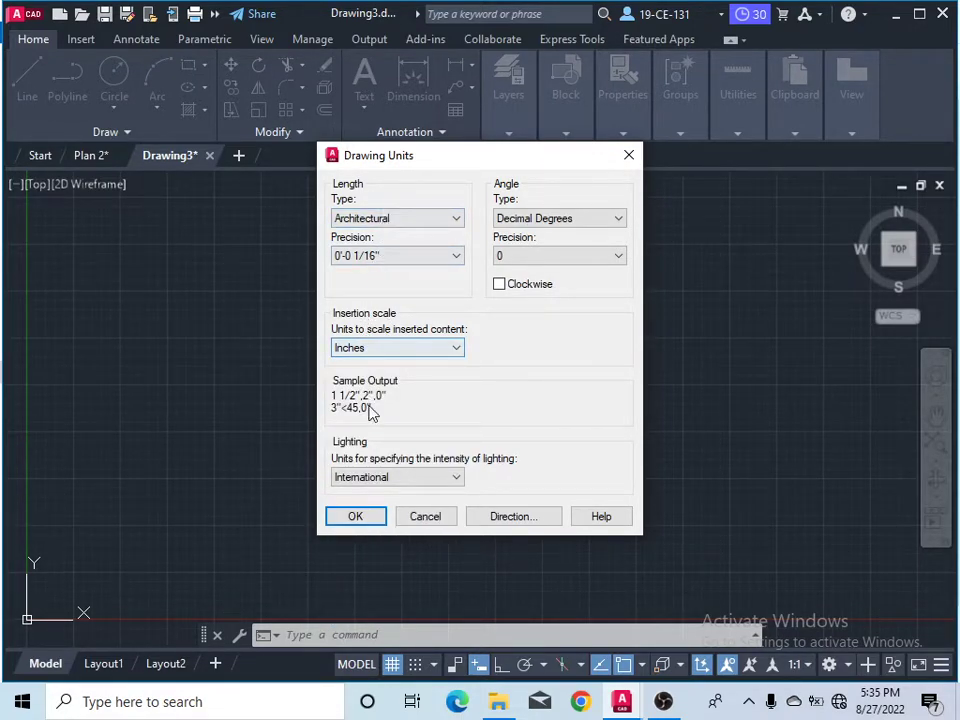
pyautogui.click(356, 518)
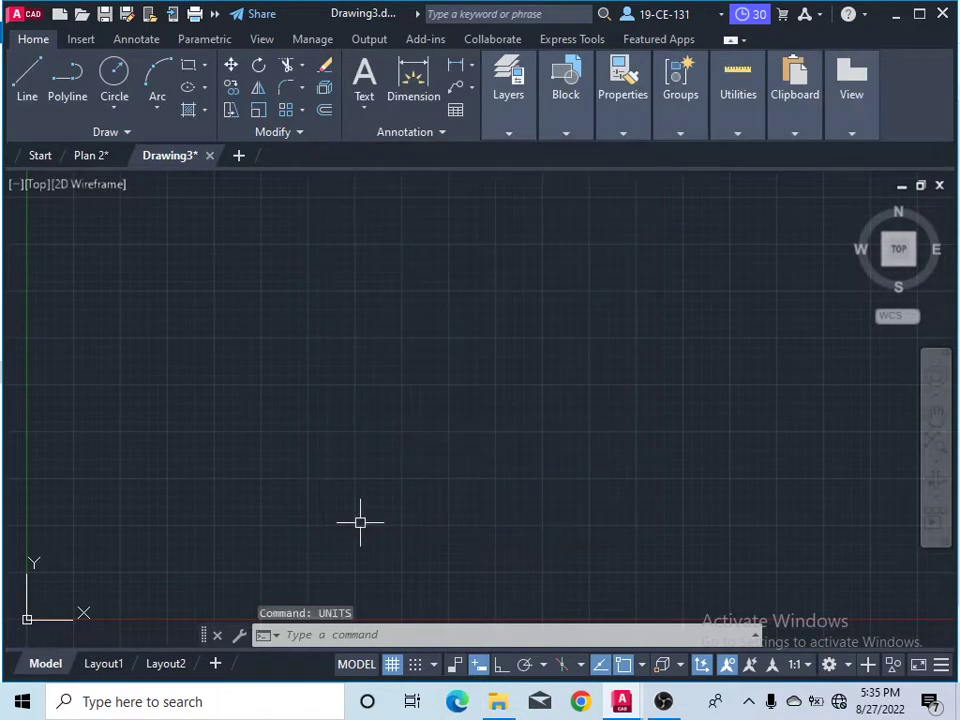
# Create eleven new layers in the layer properties manager
pyautogui.click(524, 132)
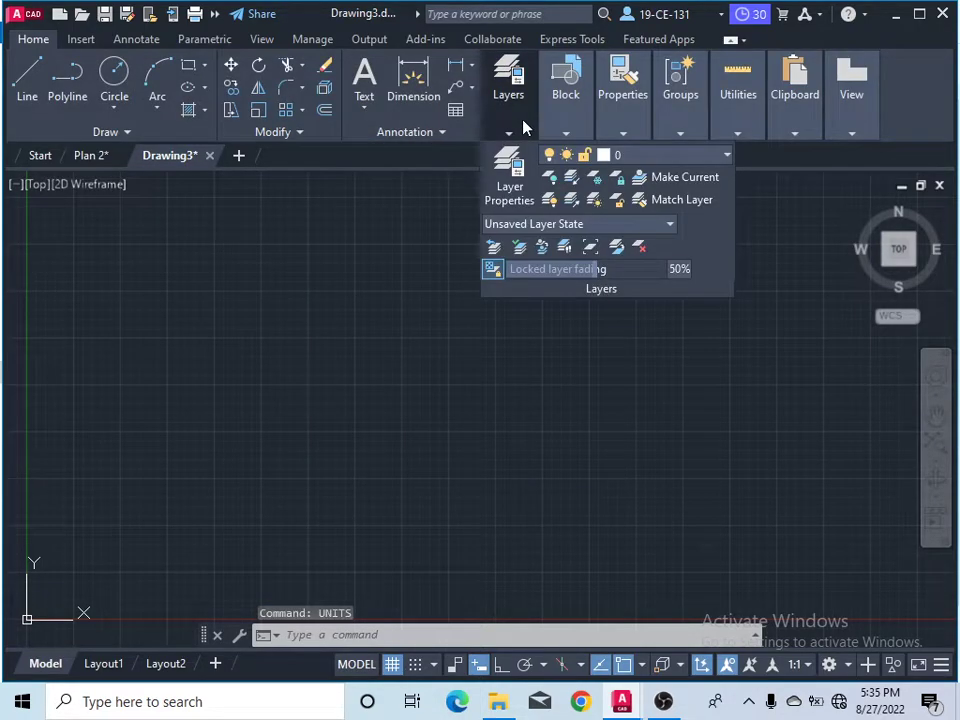
pyautogui.click(516, 192)
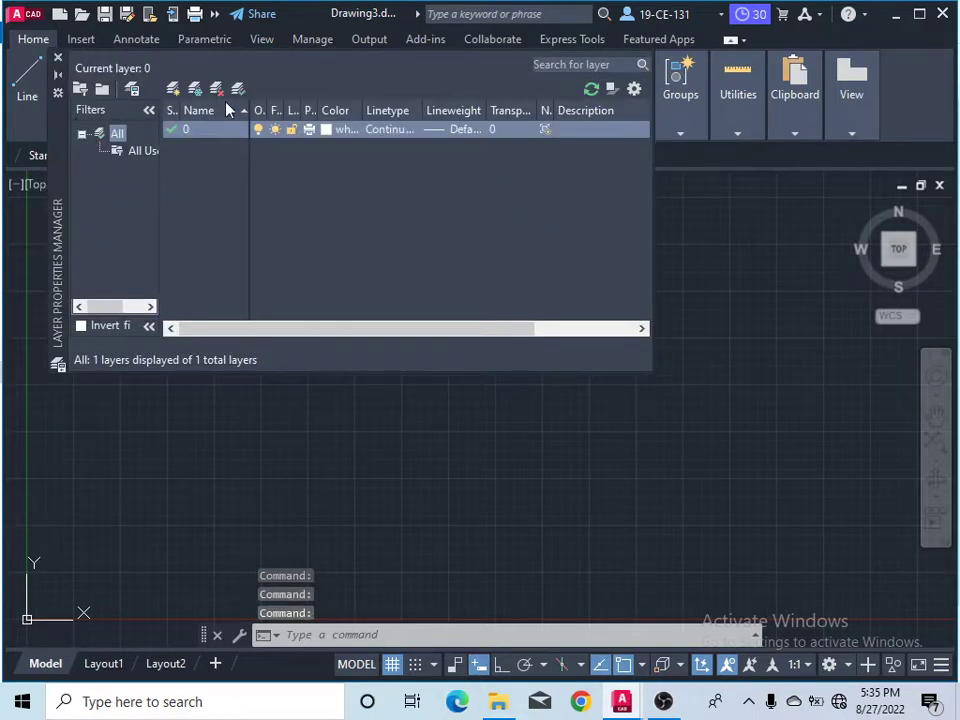
pyautogui.click(174, 90)
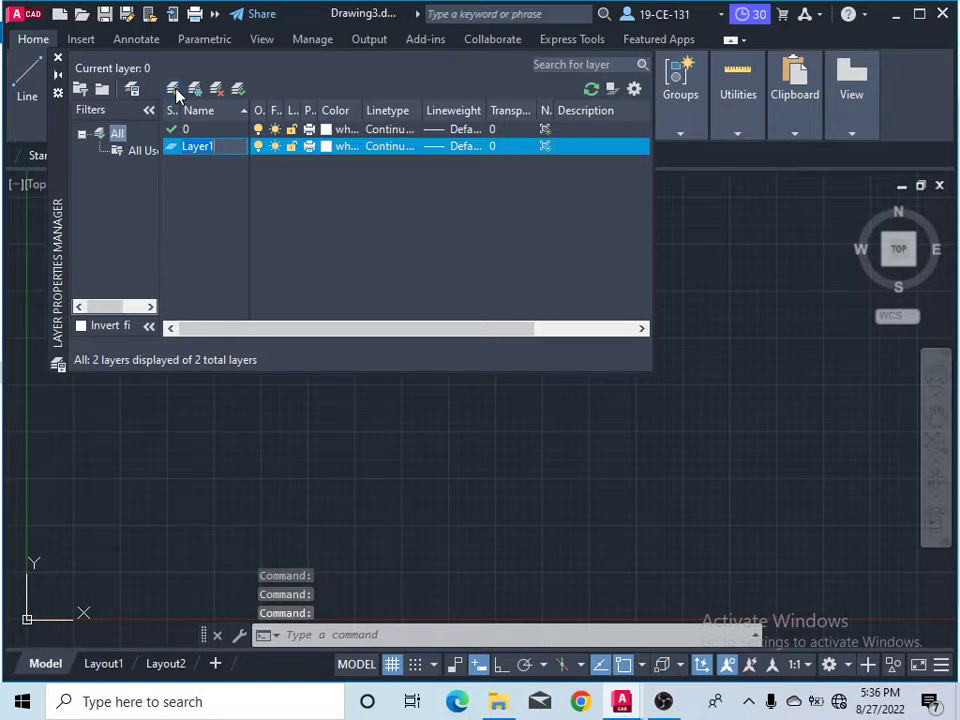
pyautogui.click(175, 90)
pyautogui.click(175, 90)
pyautogui.click(175, 90)
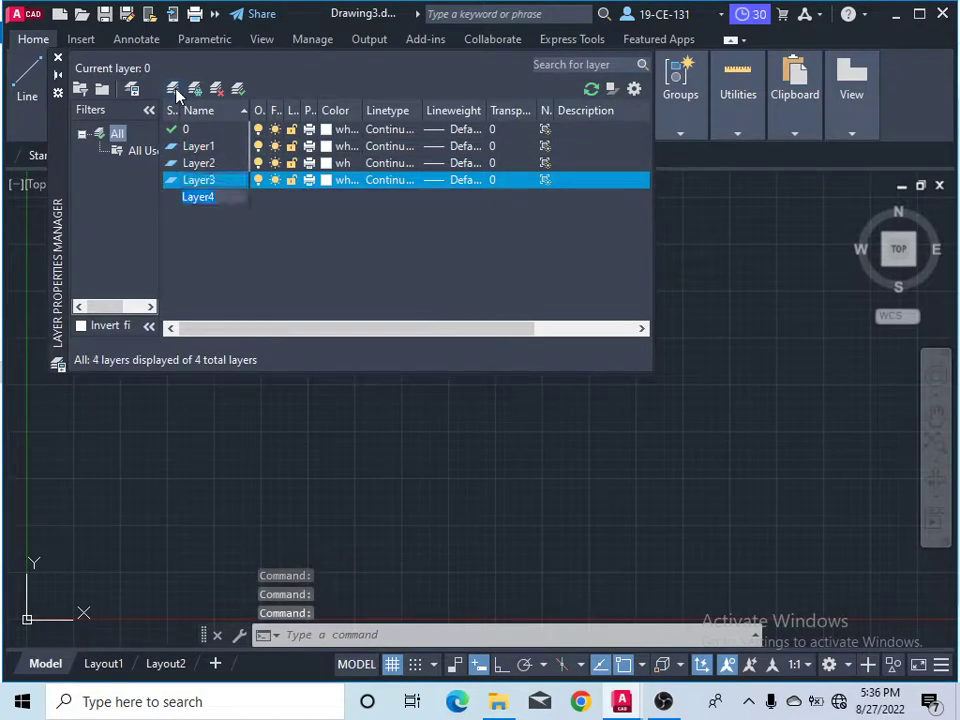
pyautogui.click(175, 90)
pyautogui.click(175, 90)
pyautogui.click(175, 90)
pyautogui.click(175, 90)
pyautogui.click(175, 90)
pyautogui.click(175, 90)
pyautogui.click(175, 90)
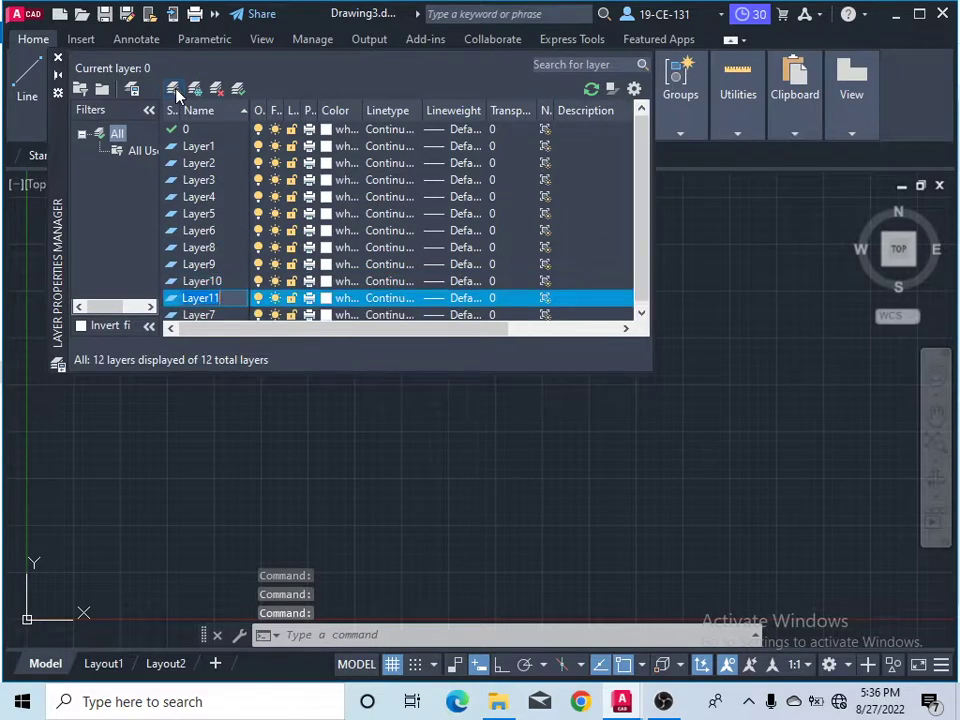
# Rename Layer1 as Walls and close the layer properties manager
pyautogui.click(201, 148)
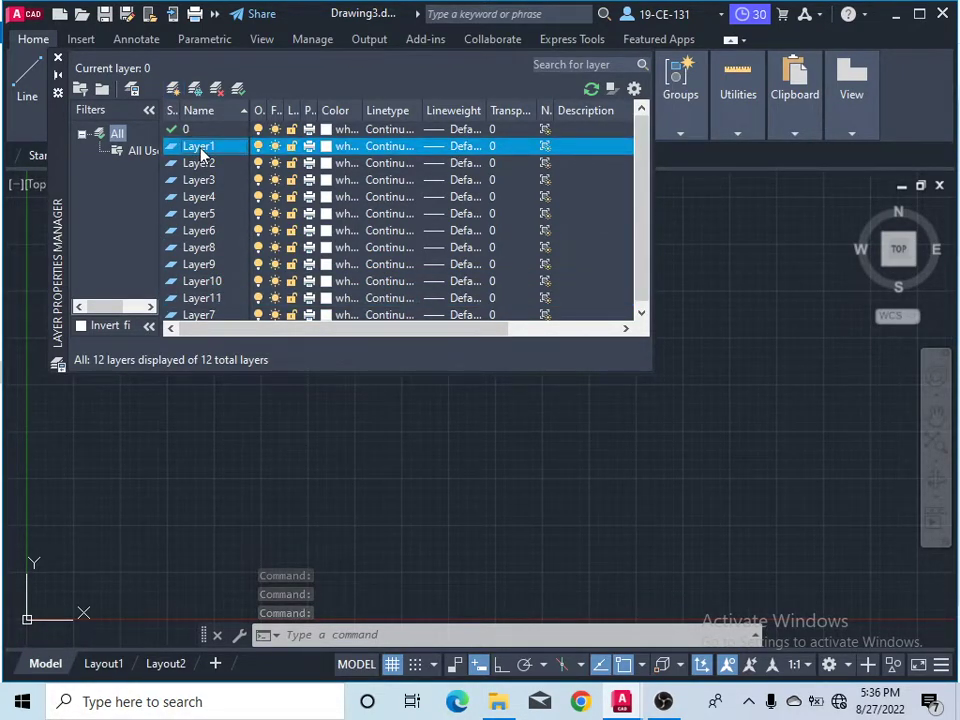
pyautogui.rightClick(201, 152)
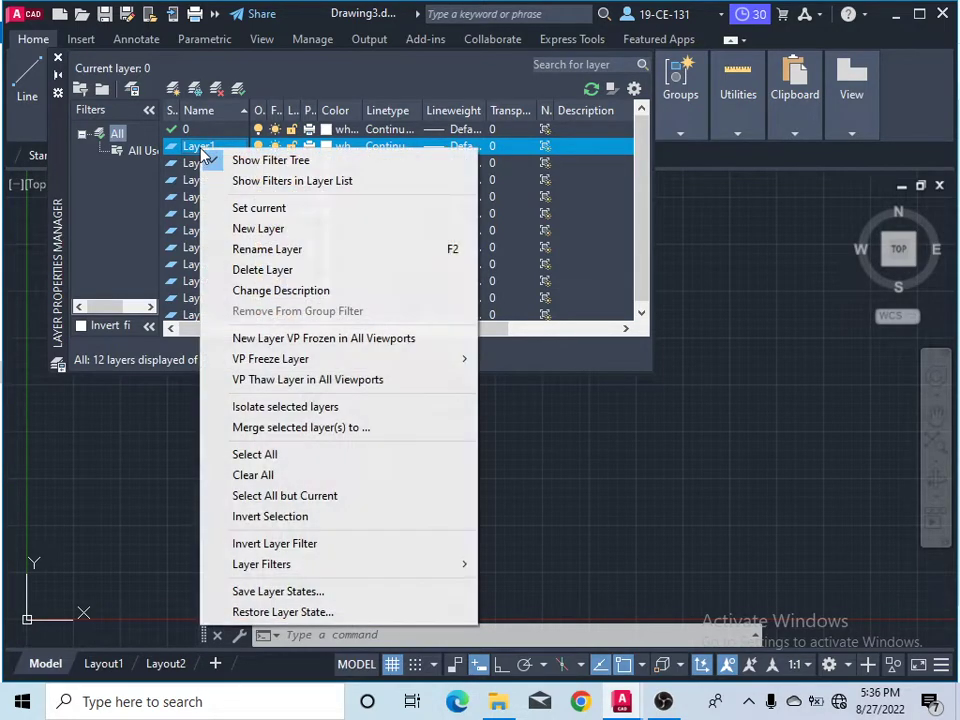
pyautogui.click(268, 250)
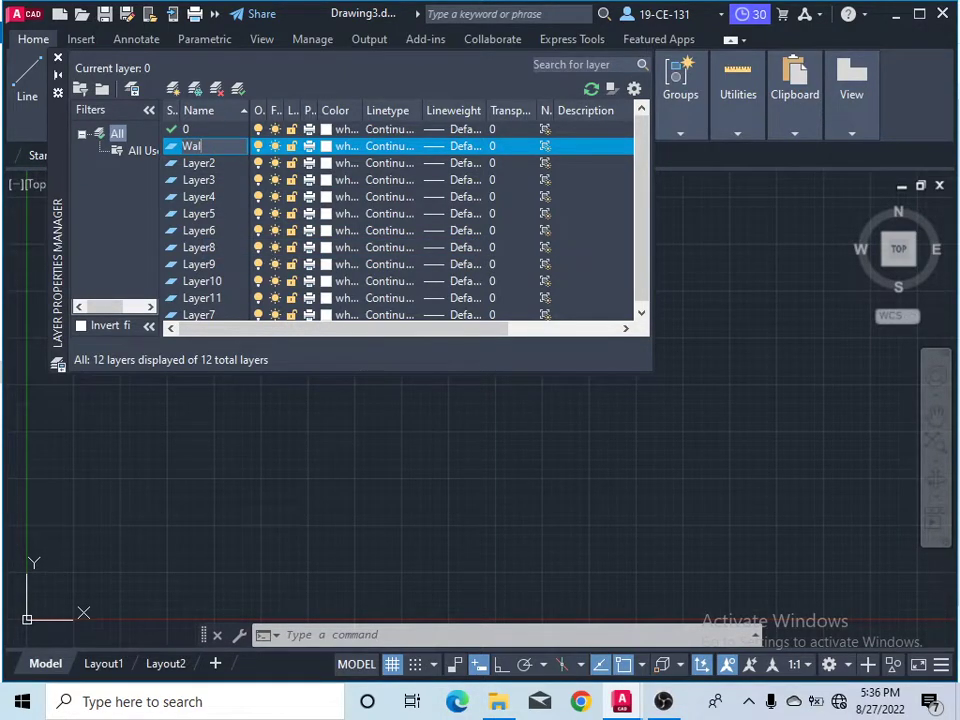
pyautogui.press('Escape')
pyautogui.press('Escape')
pyautogui.press('Escape')
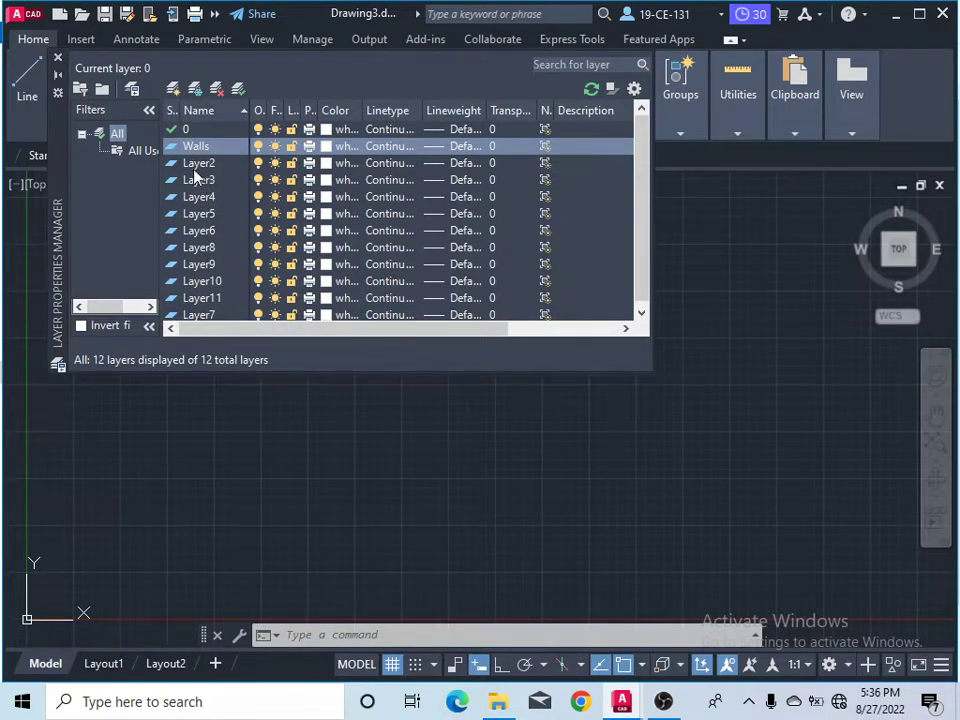
pyautogui.click(58, 57)
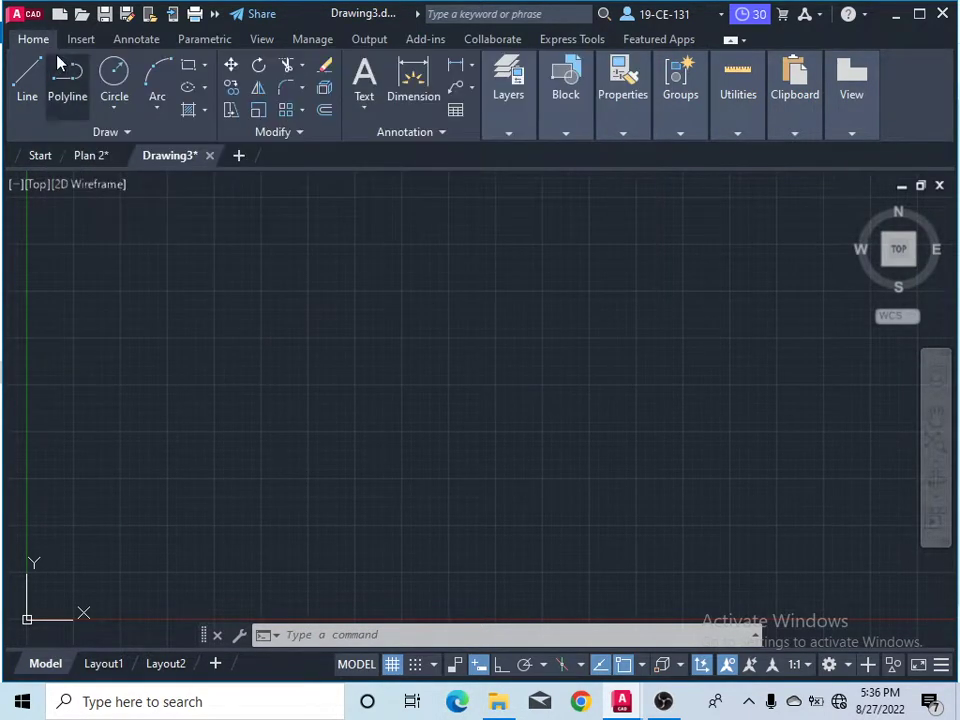
# Make the Walls layer current and check that it is the active layer
pyautogui.click(519, 137)
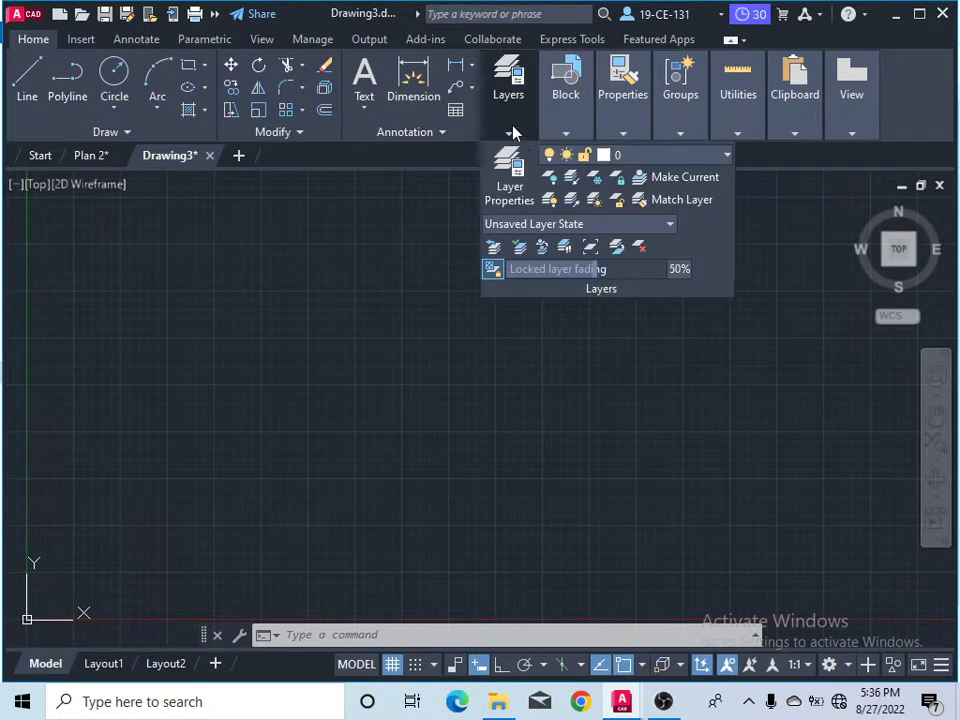
pyautogui.click(645, 156)
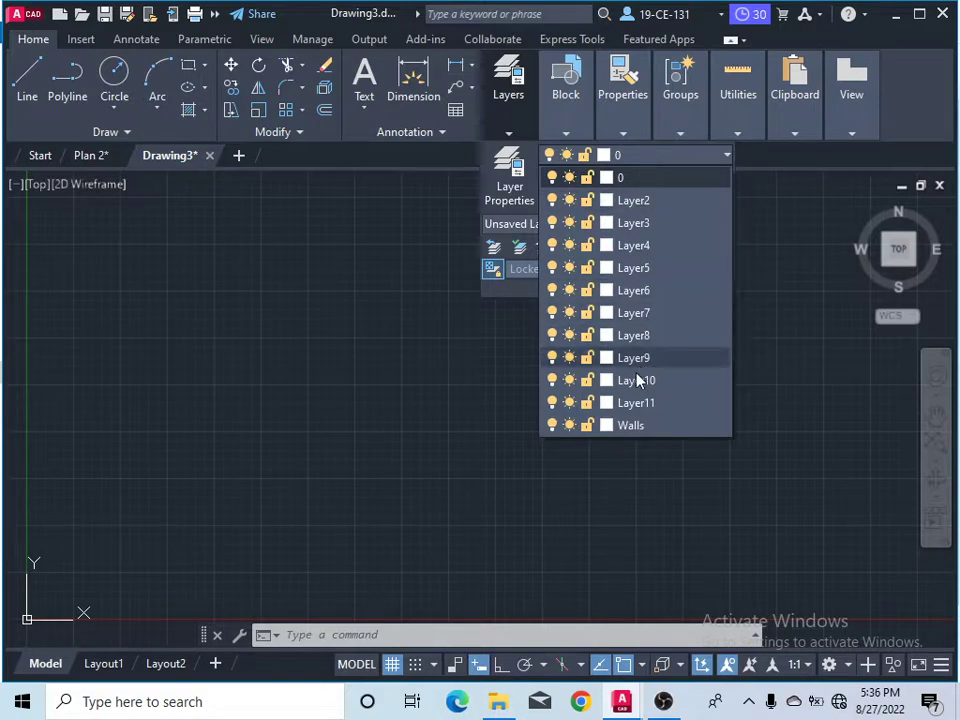
pyautogui.click(631, 425)
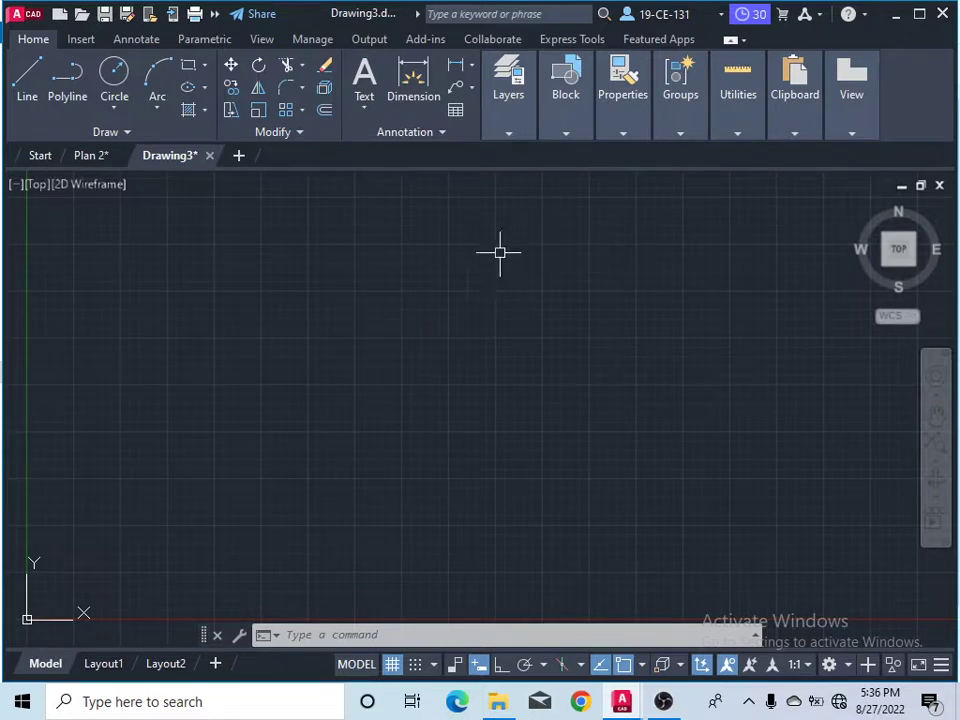
pyautogui.click(510, 134)
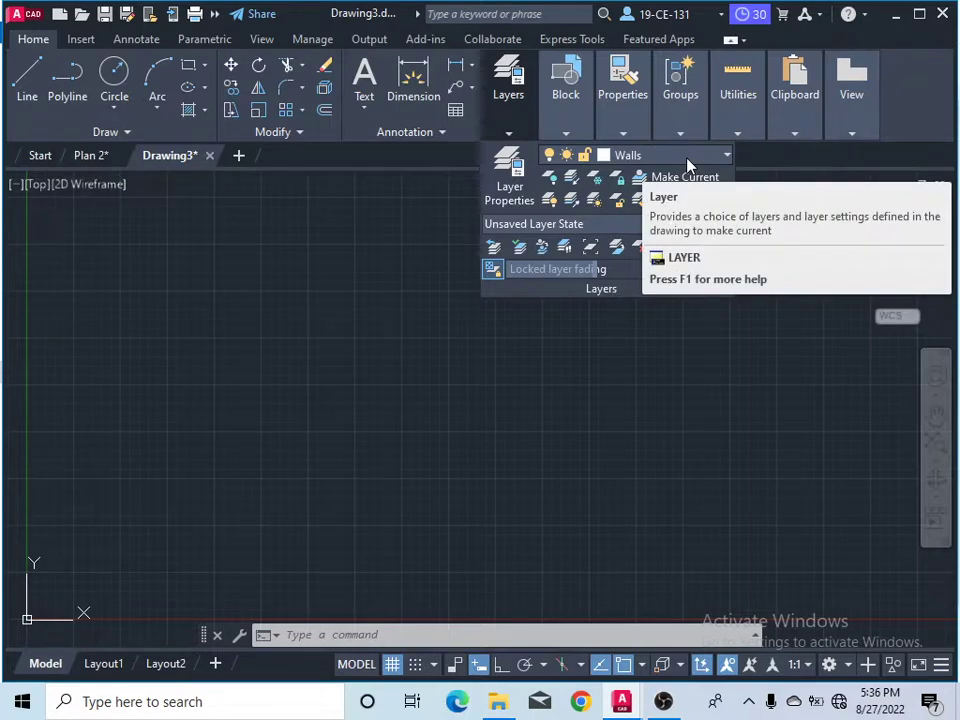
pyautogui.click(292, 351)
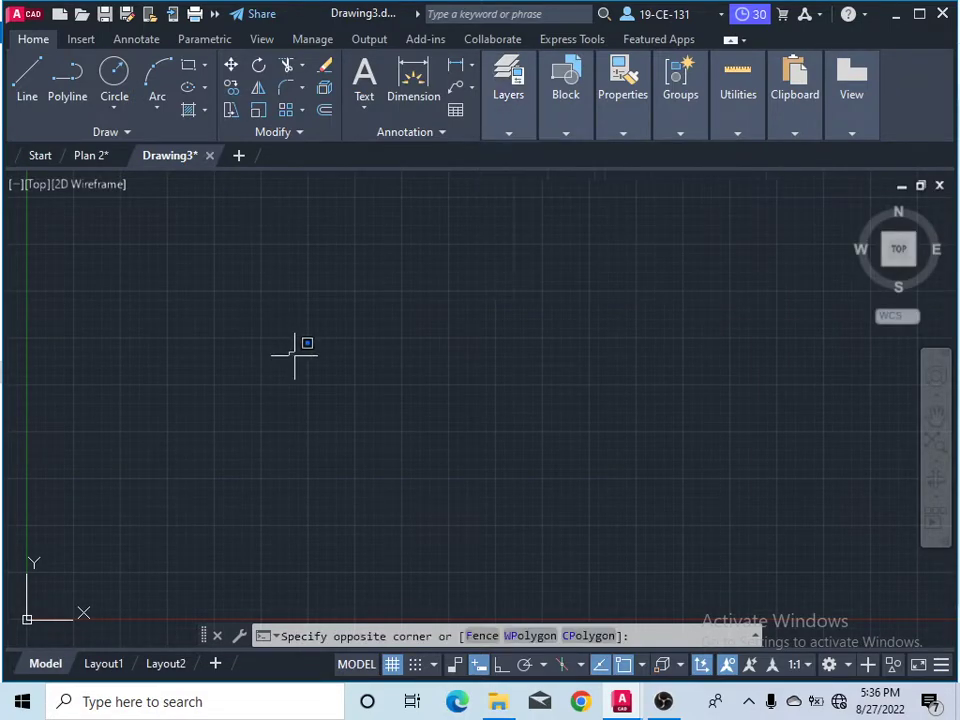
pyautogui.click(264, 401)
# Set the Walls layer's color to green from the index colors
pyautogui.click(510, 134)
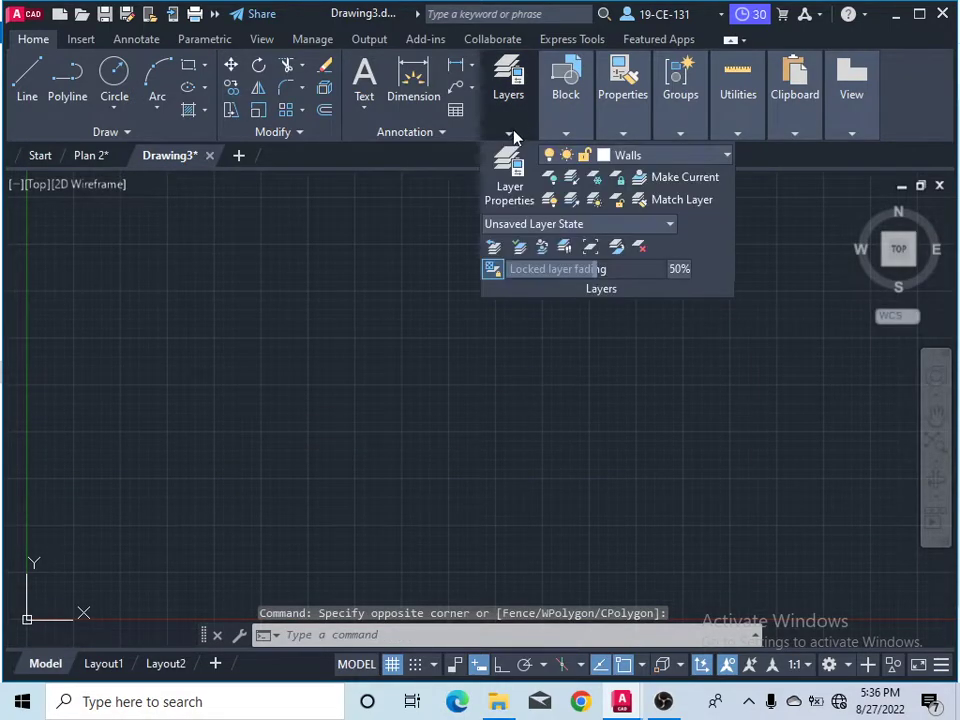
pyautogui.click(622, 160)
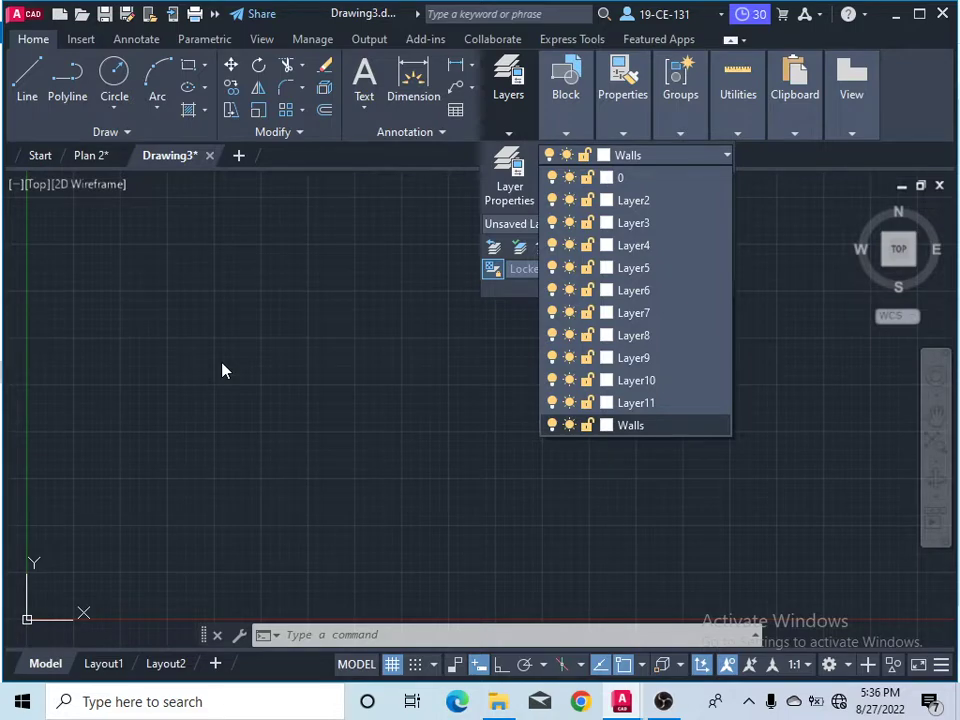
pyautogui.click(606, 428)
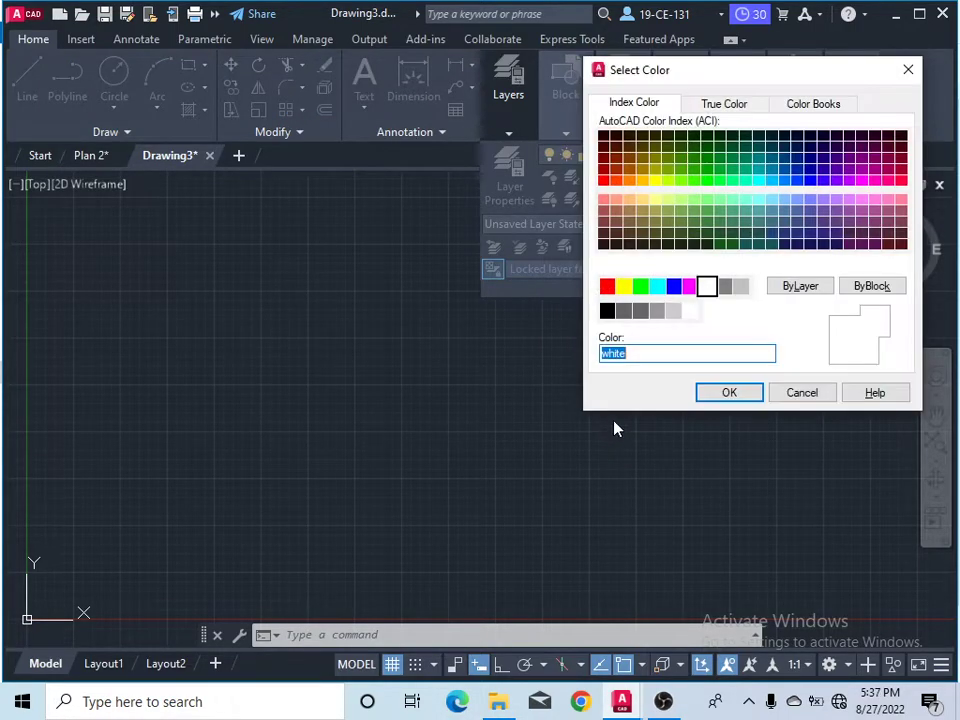
pyautogui.click(640, 287)
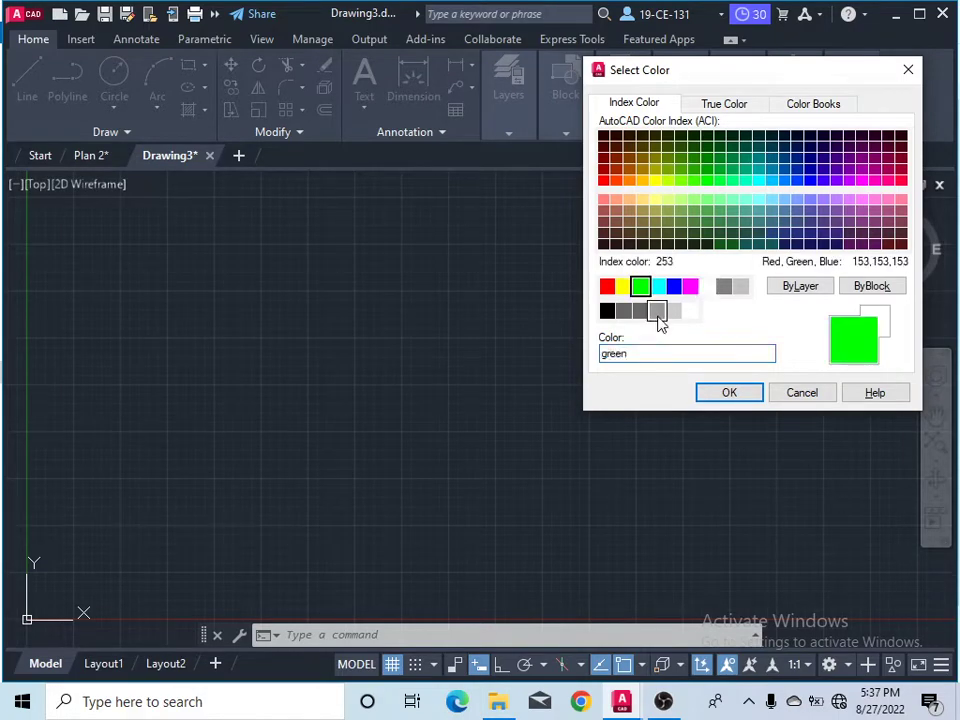
pyautogui.click(724, 394)
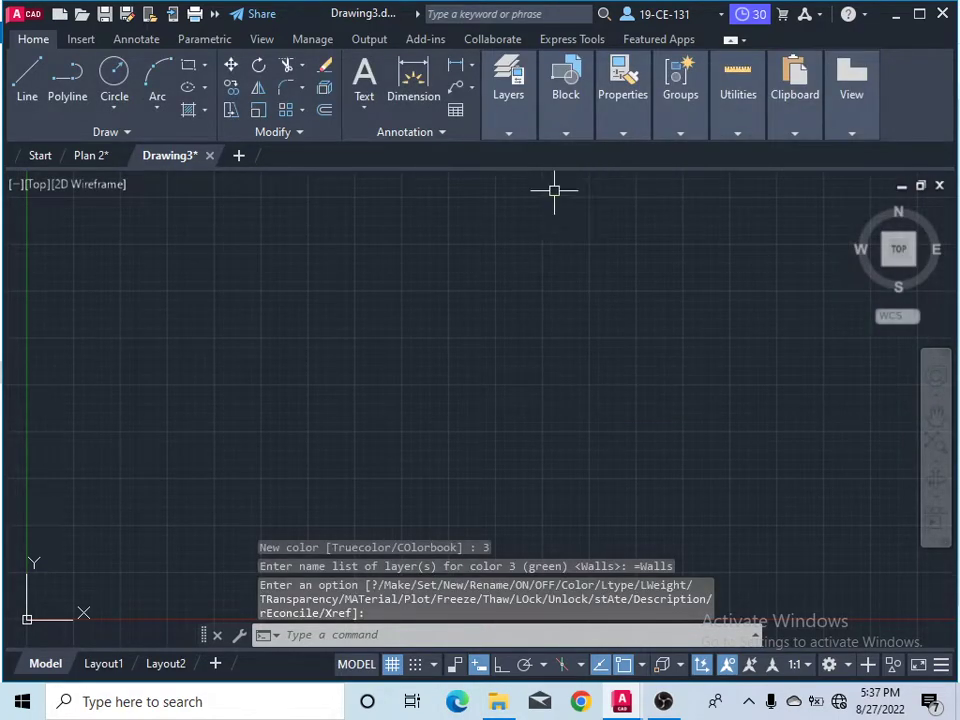
pyautogui.click(512, 135)
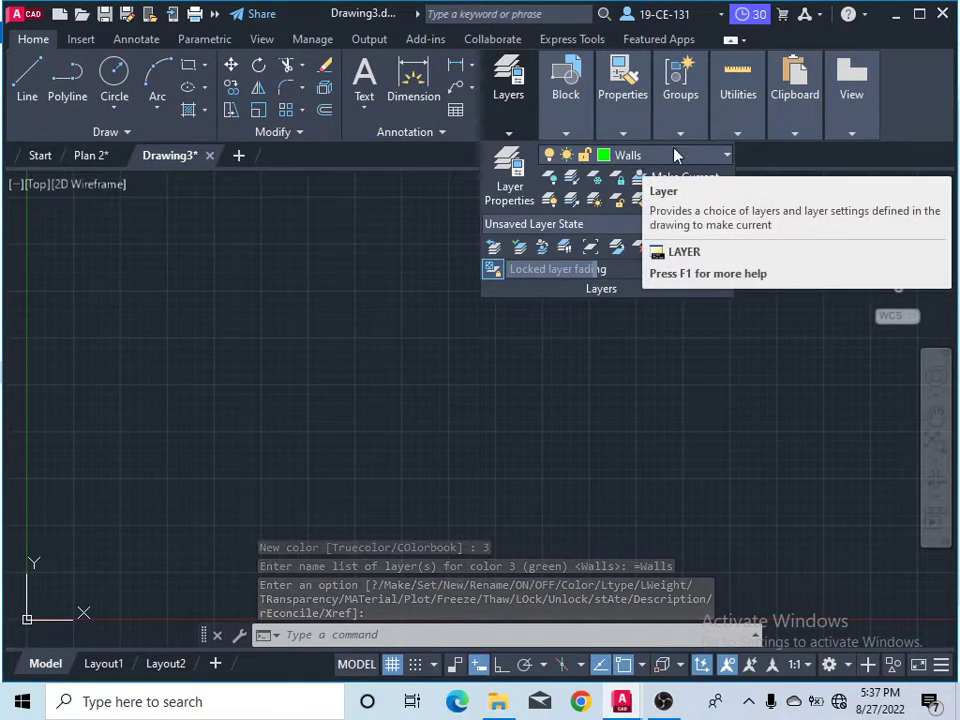
pyautogui.click(333, 327)
pyautogui.click(240, 385)
# Turn on Ortho mode and draw a 60' horizontal line as the bottom exterior wall
pyautogui.scroll(-1, 224, 493)
pyautogui.moveTo(231, 429)
pyautogui.mouseDown(button='middle')
pyautogui.moveTo(313, 343)
pyautogui.moveTo(350, 330)
pyautogui.moveTo(378, 358)
pyautogui.moveTo(345, 349)
pyautogui.mouseUp(button='middle')
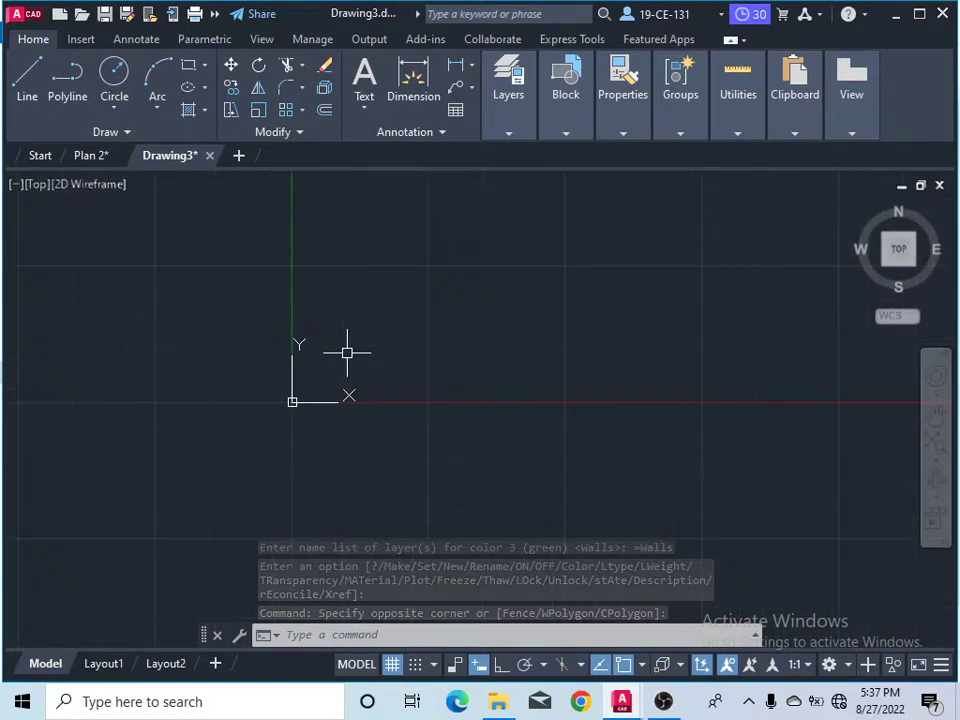
pyautogui.click(933, 413)
pyautogui.moveTo(551, 328); pyautogui.dragTo(305, 435)
pyautogui.rightClick(311, 360)
pyautogui.click(343, 377)
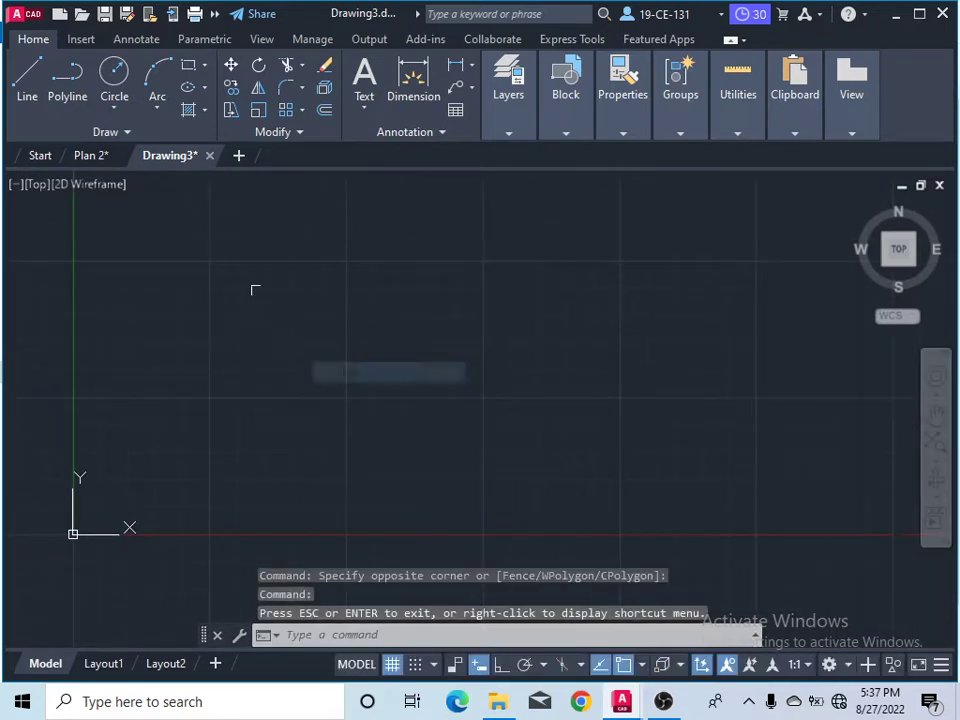
pyautogui.click(31, 93)
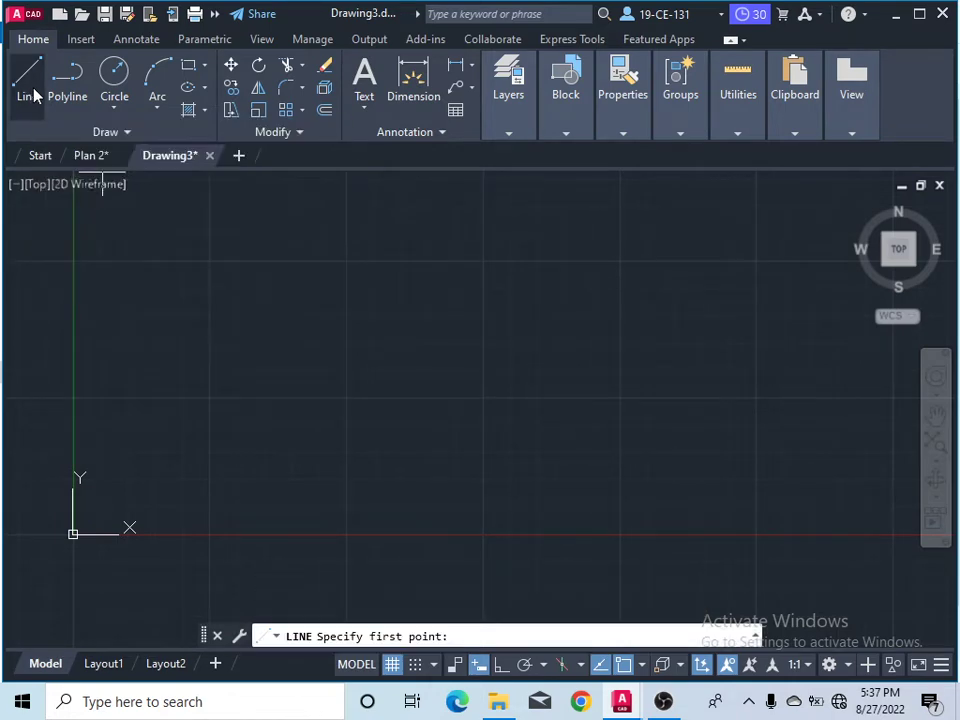
pyautogui.click(243, 350)
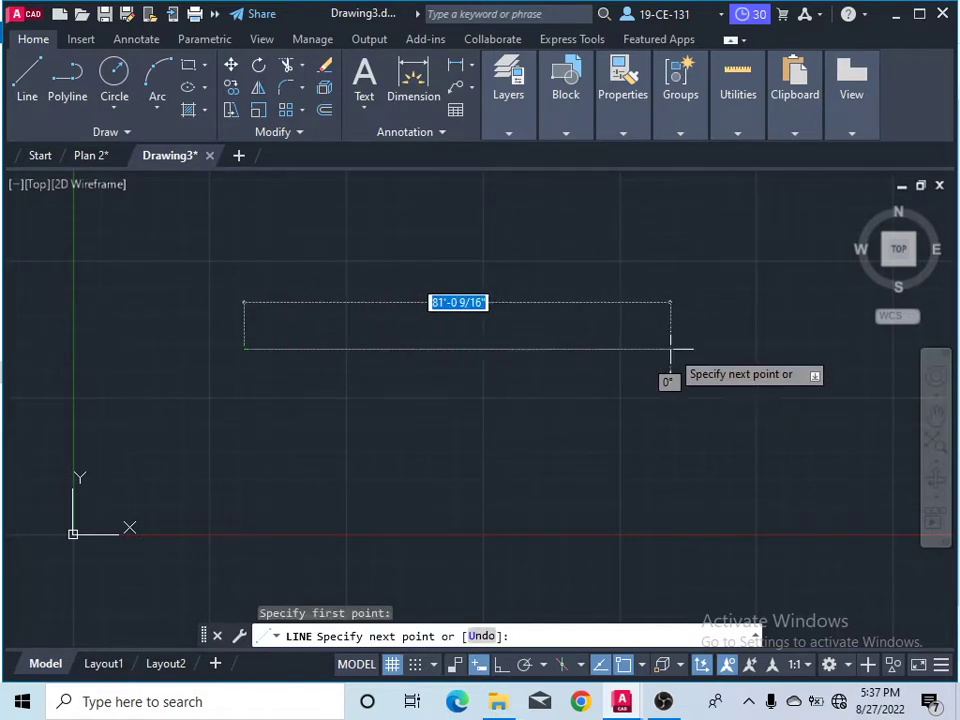
pyautogui.click(501, 664)
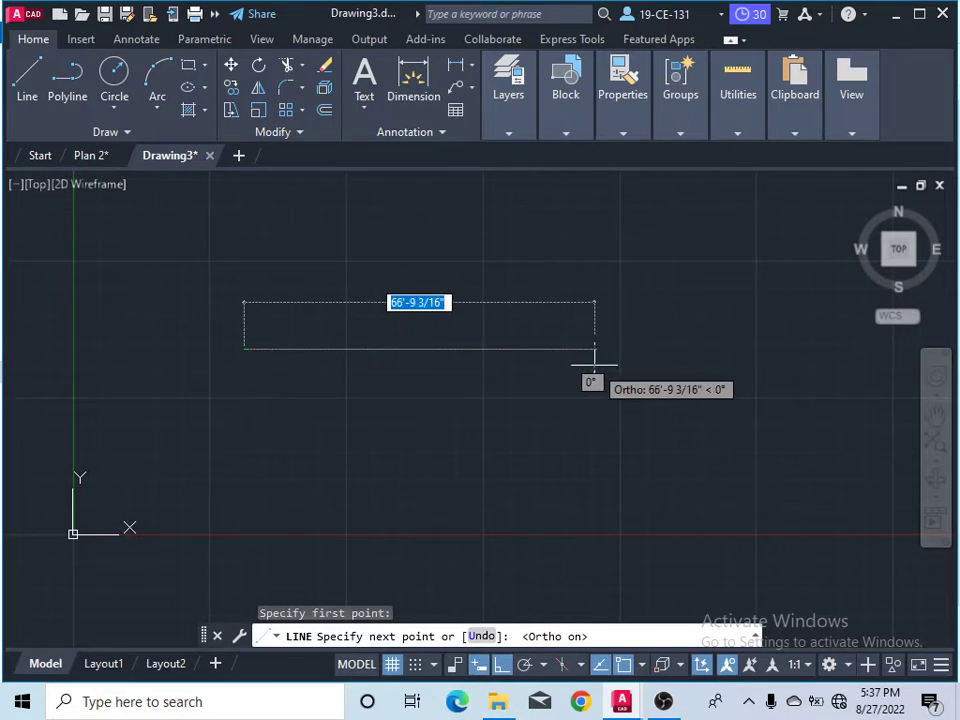
pyautogui.write('6')
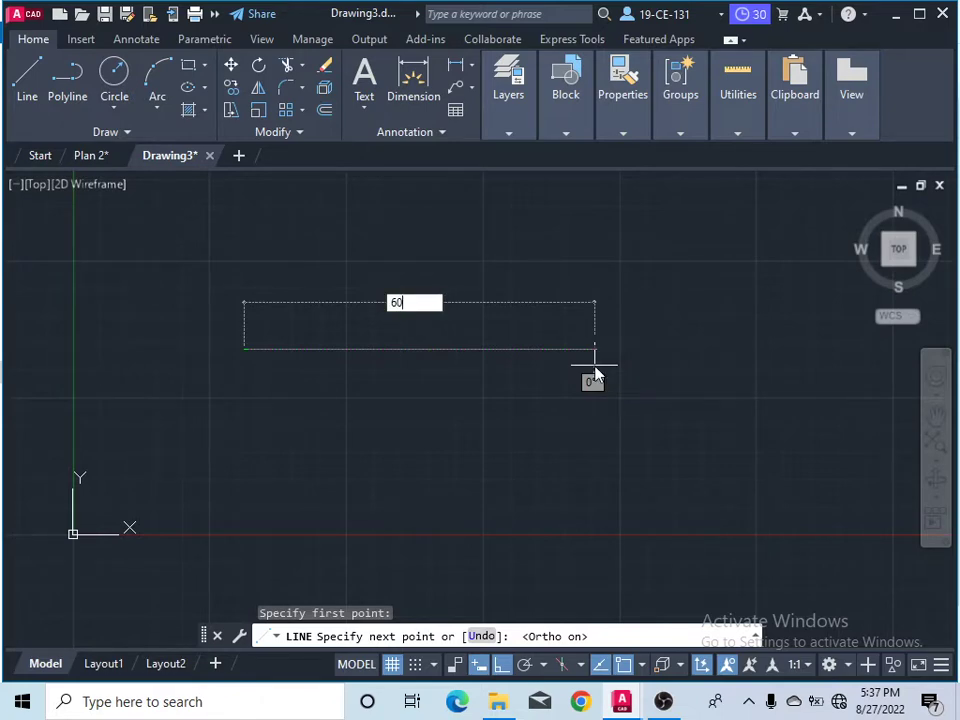
pyautogui.write('0')
pyautogui.press('Return')
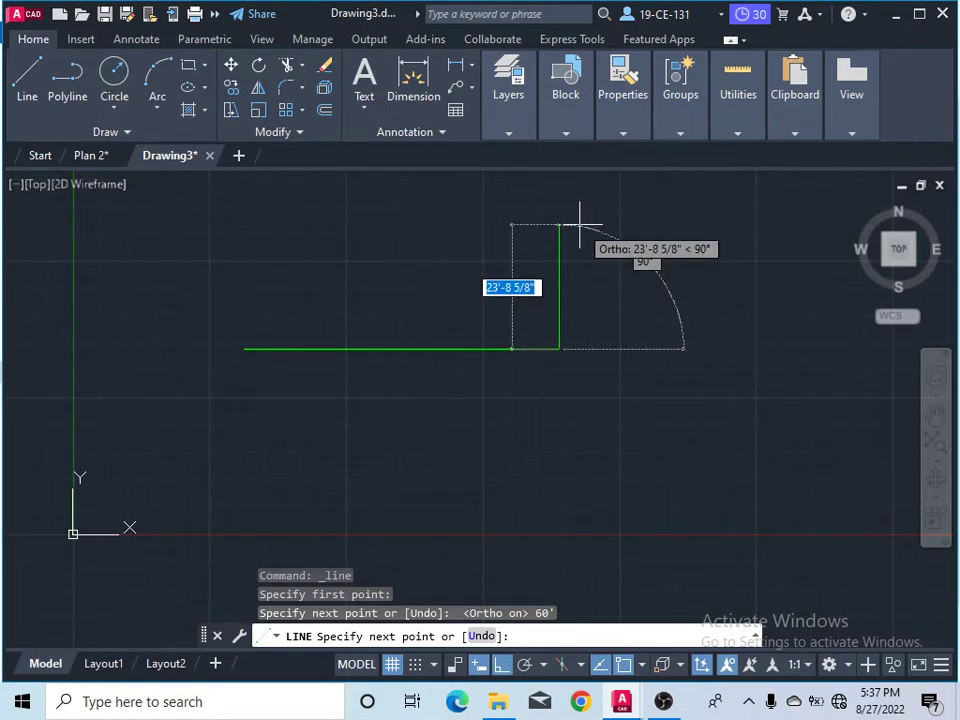
# Continue the outline with a 40' line straight up and a 60' line back to the left
pyautogui.write('4')
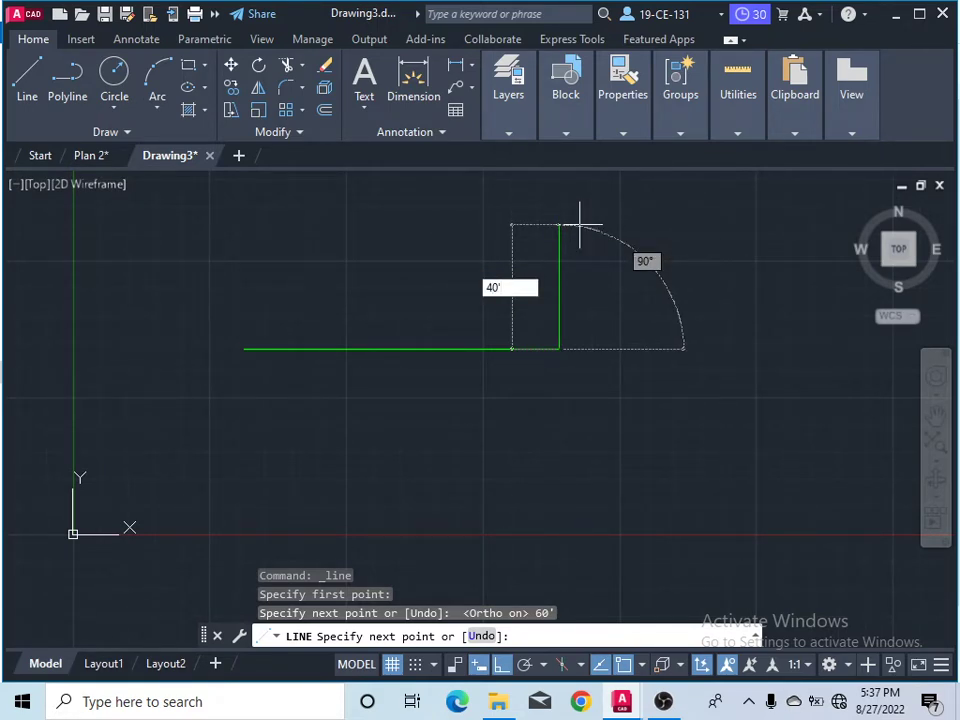
pyautogui.write('0')
pyautogui.press('Return')
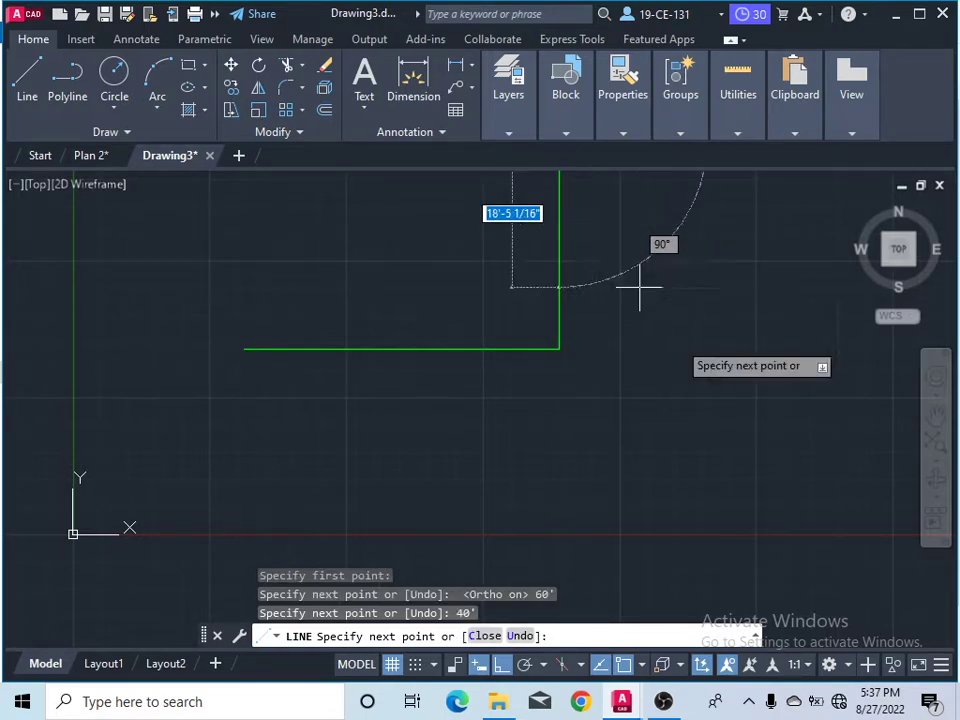
pyautogui.scroll(-2, 756, 443)
pyautogui.scroll(2, 557, 338)
pyautogui.scroll(2, 557, 337)
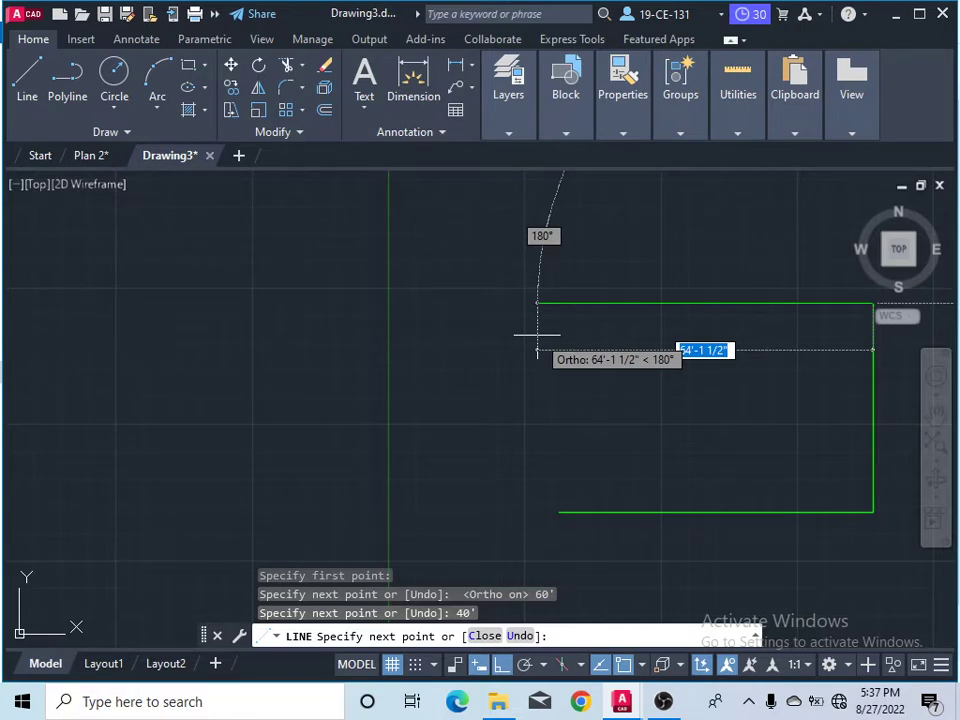
pyautogui.write('6')
pyautogui.press('Return')
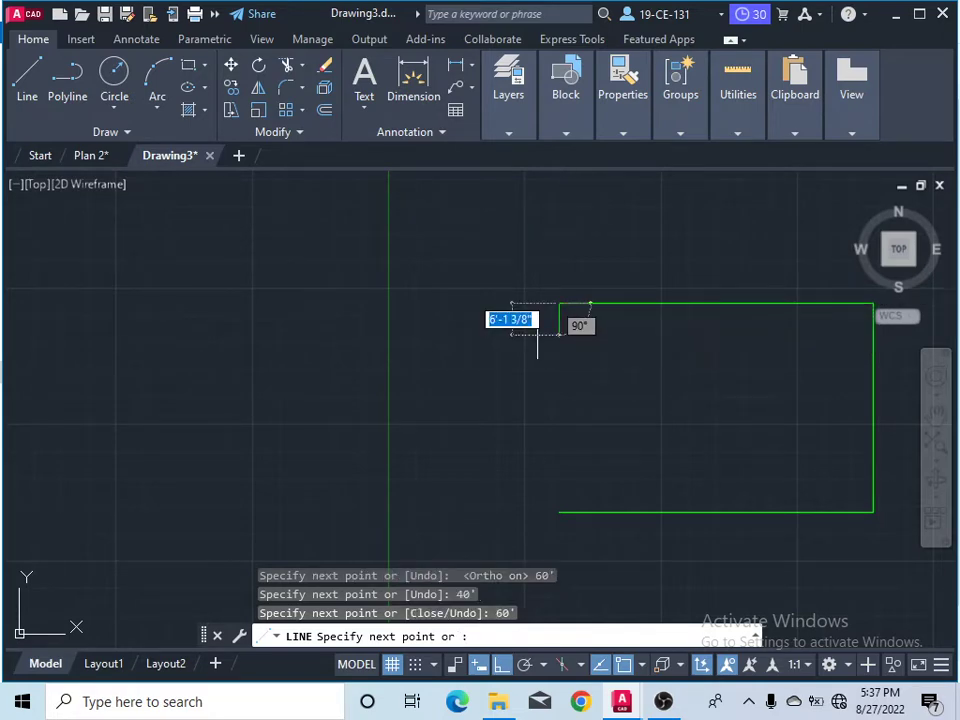
# Close the rectangular wall outline at its starting corner and end the Line command
pyautogui.click(560, 512)
pyautogui.scroll(3, 597, 520)
pyautogui.scroll(15, 476, 508)
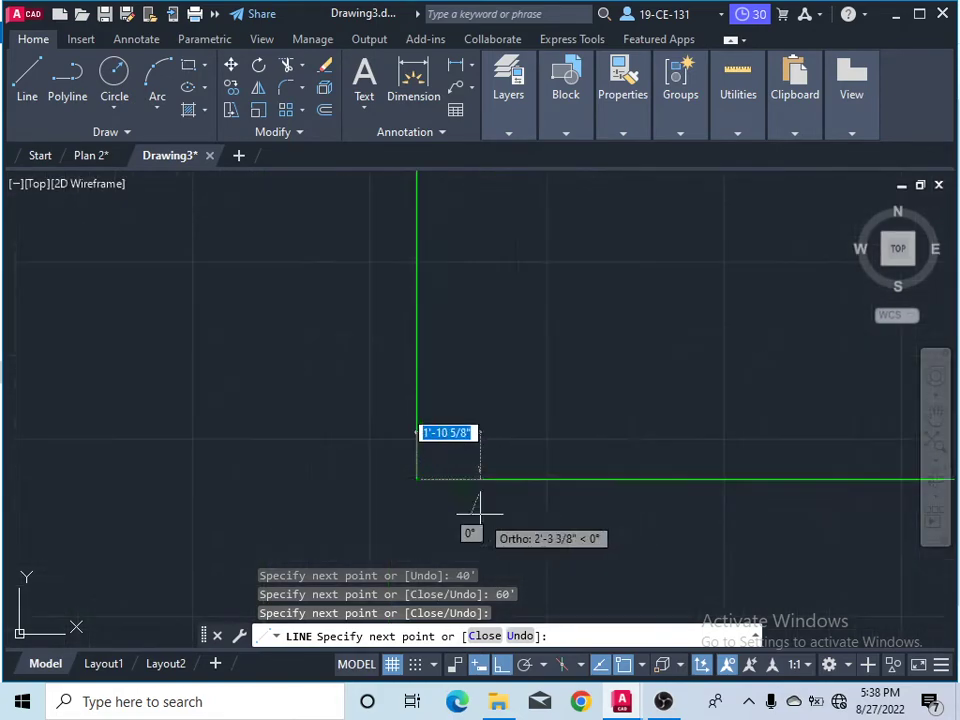
pyautogui.rightClick(500, 216)
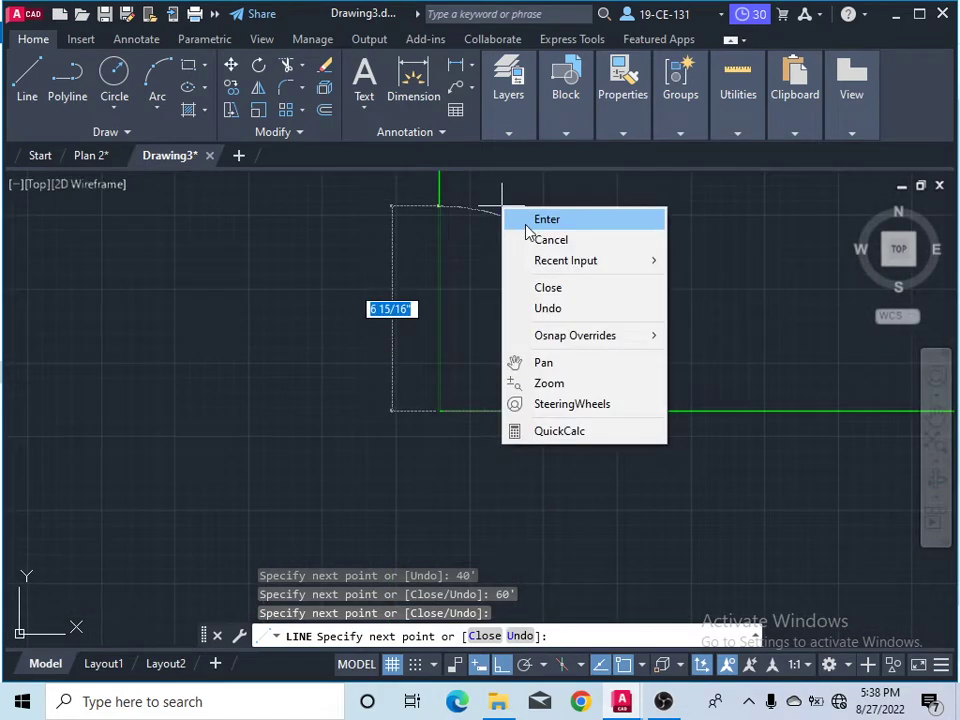
pyautogui.click(546, 217)
# Offset the left exterior wall 15' toward the inside of the outline
pyautogui.moveTo(430, 404); pyautogui.dragTo(396, 447, button='middle')
pyautogui.scroll(-6, 395, 455)
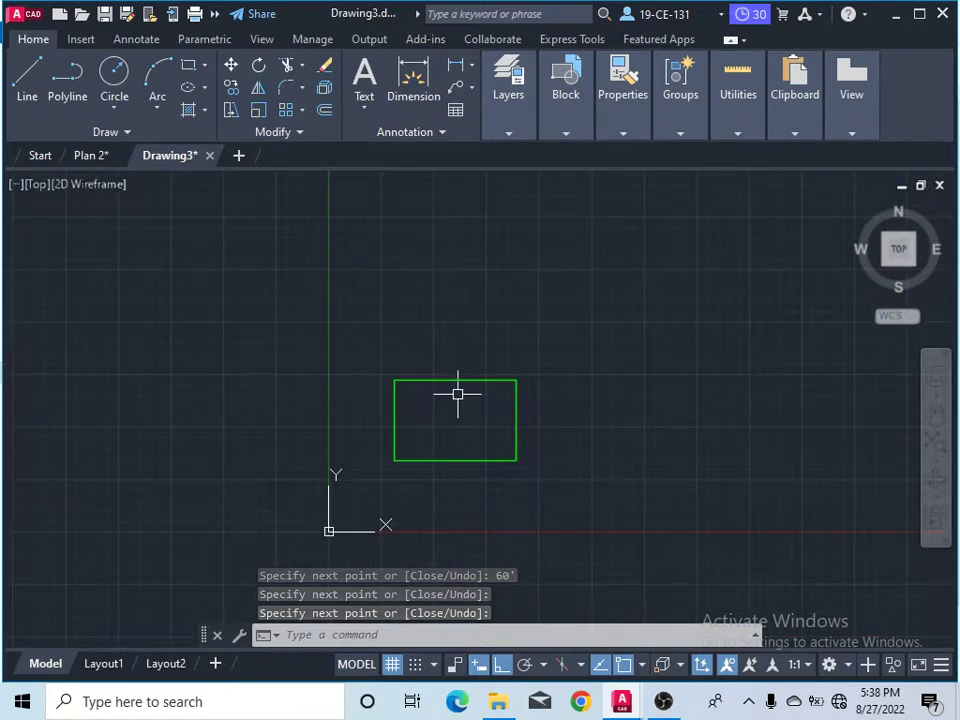
pyautogui.scroll(2, 458, 498)
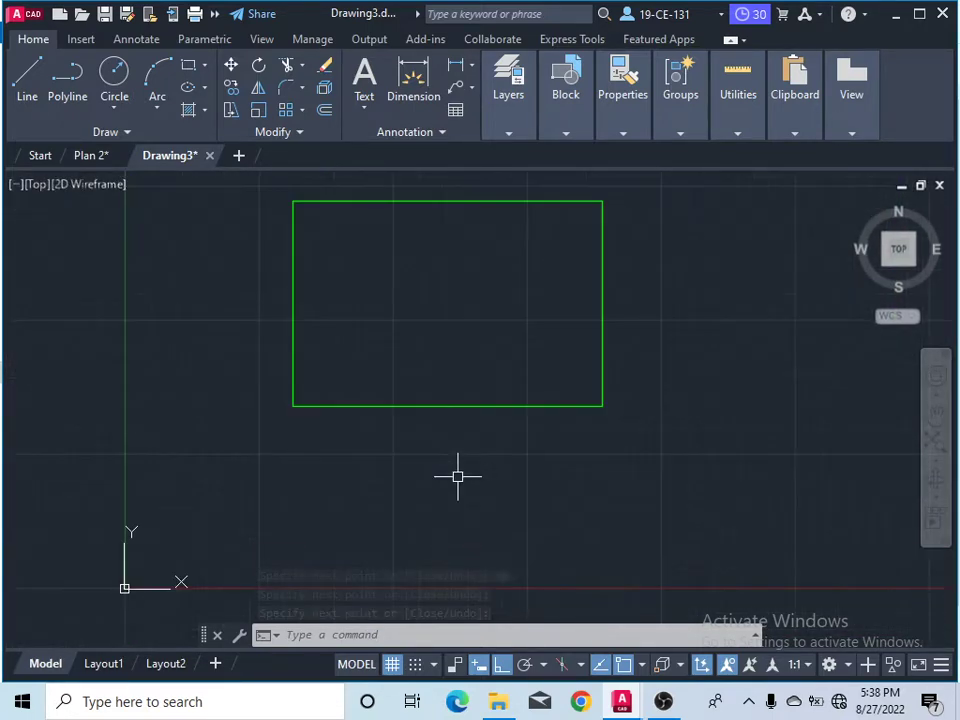
pyautogui.scroll(-1, 446, 428)
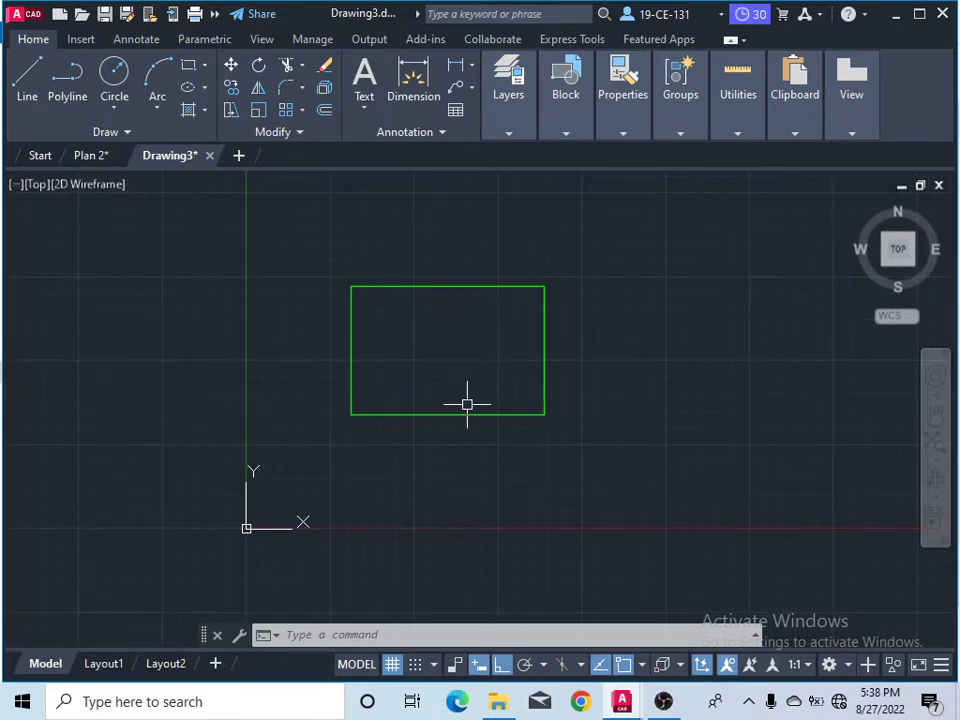
pyautogui.scroll(2, 459, 404)
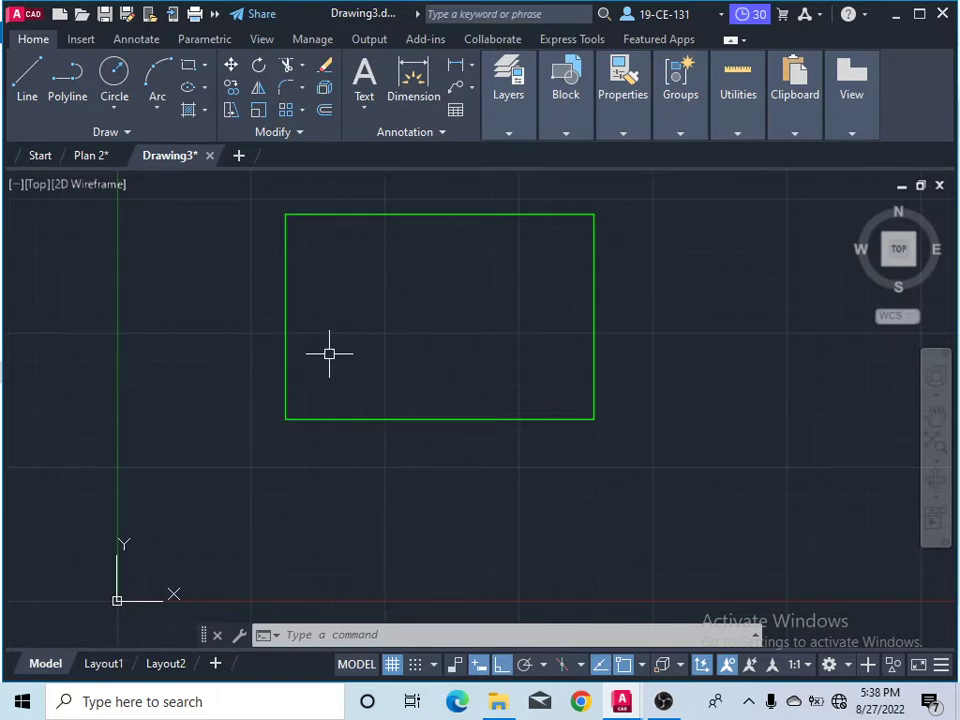
pyautogui.click(330, 119)
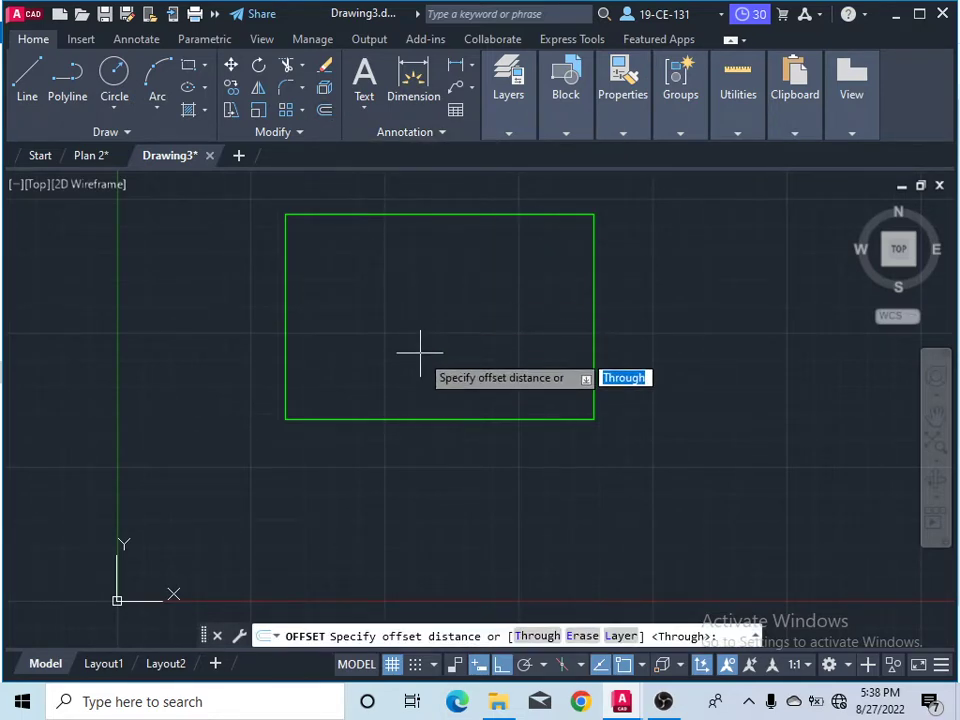
pyautogui.write('1')
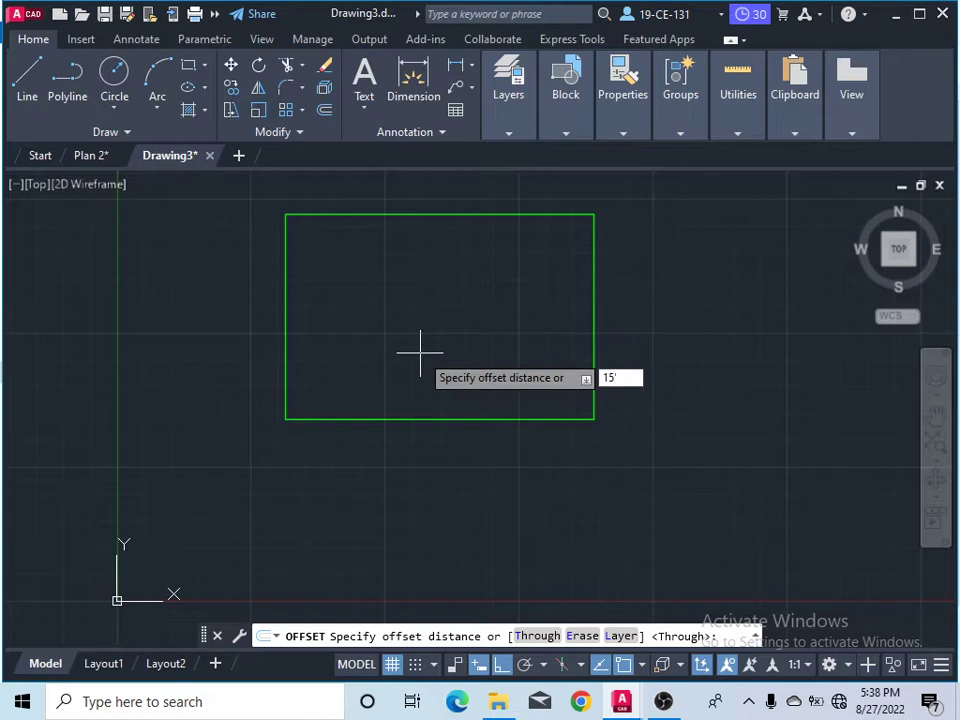
pyautogui.write("5'")
pyautogui.press('Return')
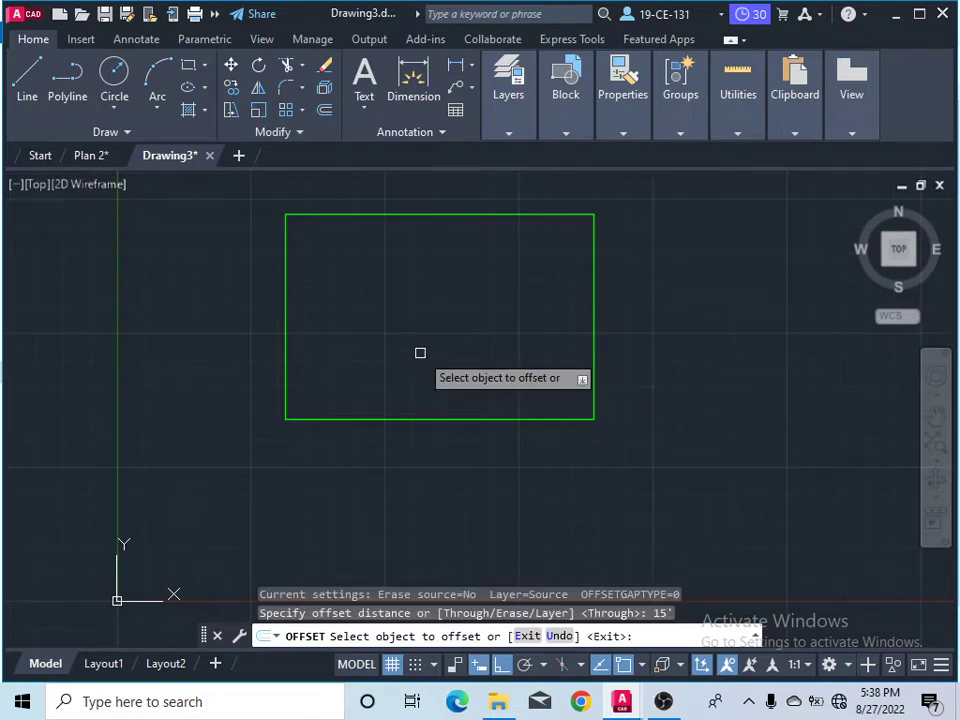
pyautogui.click(286, 306)
pyautogui.click(349, 306)
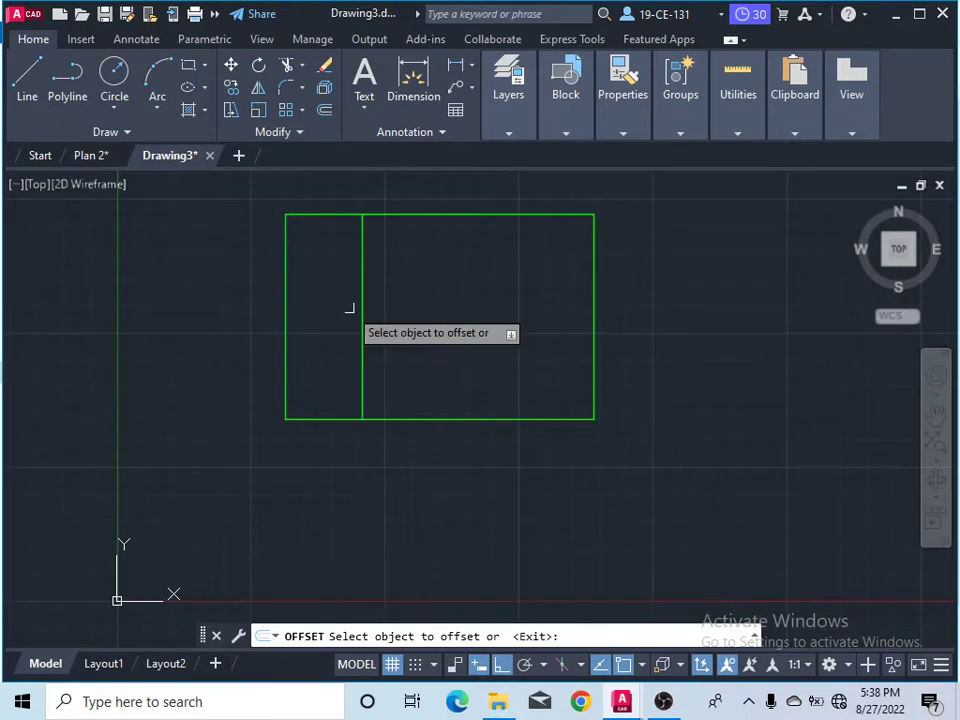
# Offset the bottom exterior wall upward by the same 15' and end the Offset command
pyautogui.click(322, 415)
pyautogui.click(328, 379)
pyautogui.rightClick(321, 296)
pyautogui.click(338, 307)
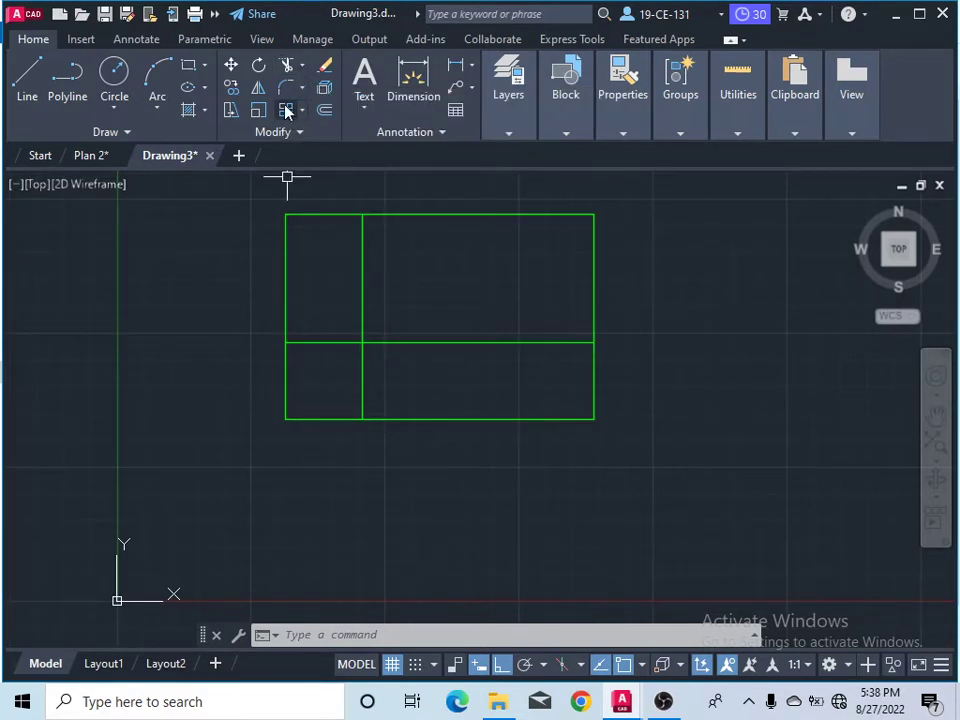
# Trim the two offset lines beyond their intersection to leave a square guest room in the lower-left corner of the outline
pyautogui.click(288, 67)
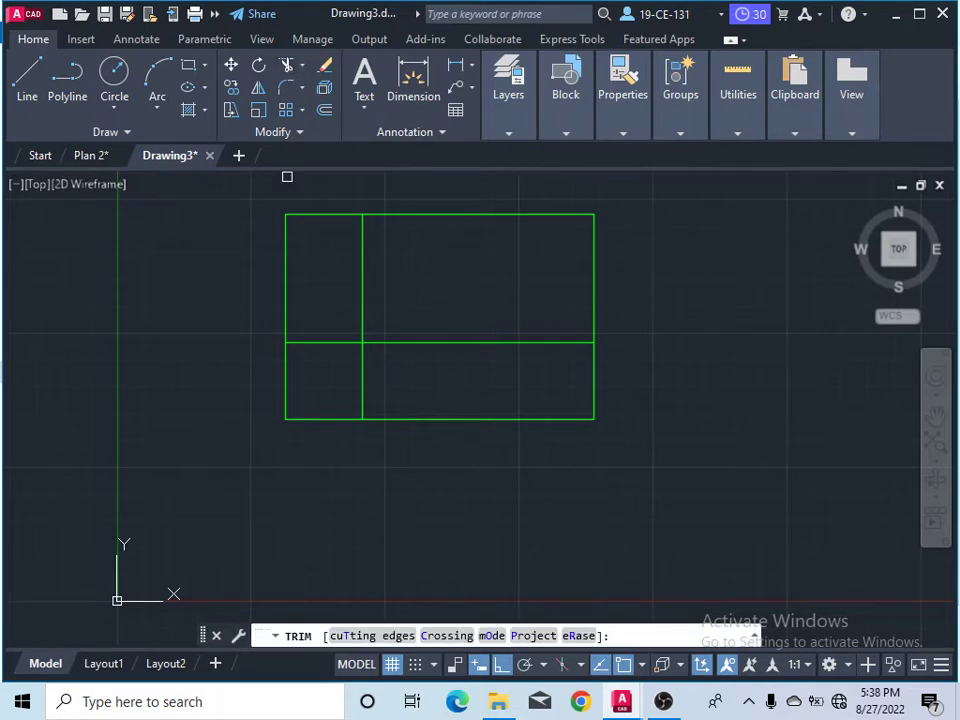
pyautogui.click(360, 274)
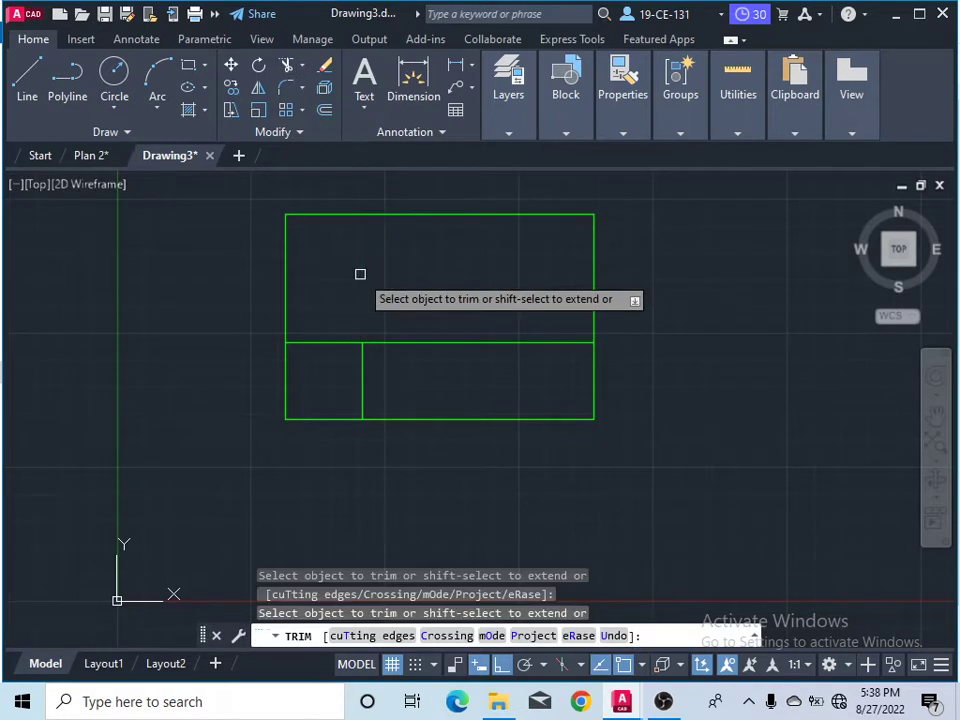
pyautogui.click(407, 341)
pyautogui.rightClick(208, 302)
pyautogui.click(226, 307)
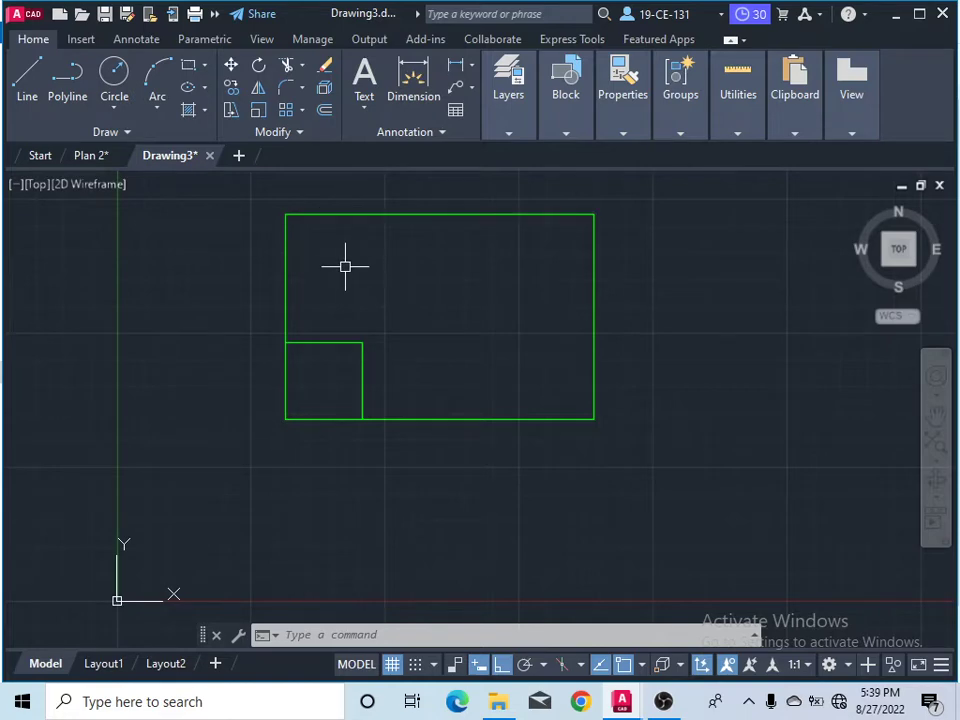
# Offset the top exterior wall 10' downward into the outline
pyautogui.click(324, 109)
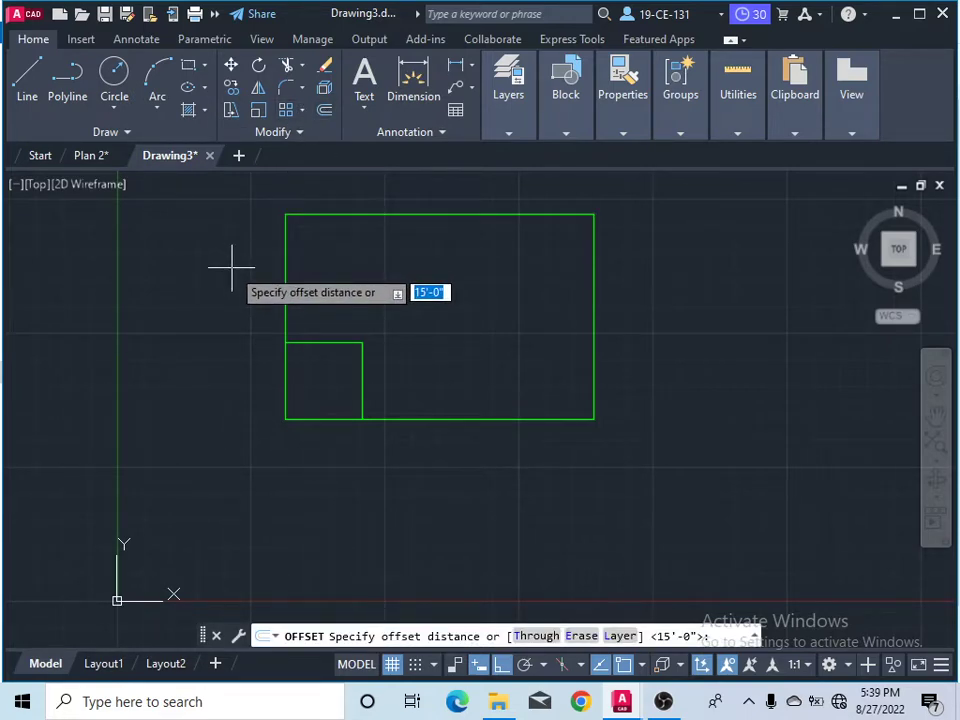
pyautogui.write('1')
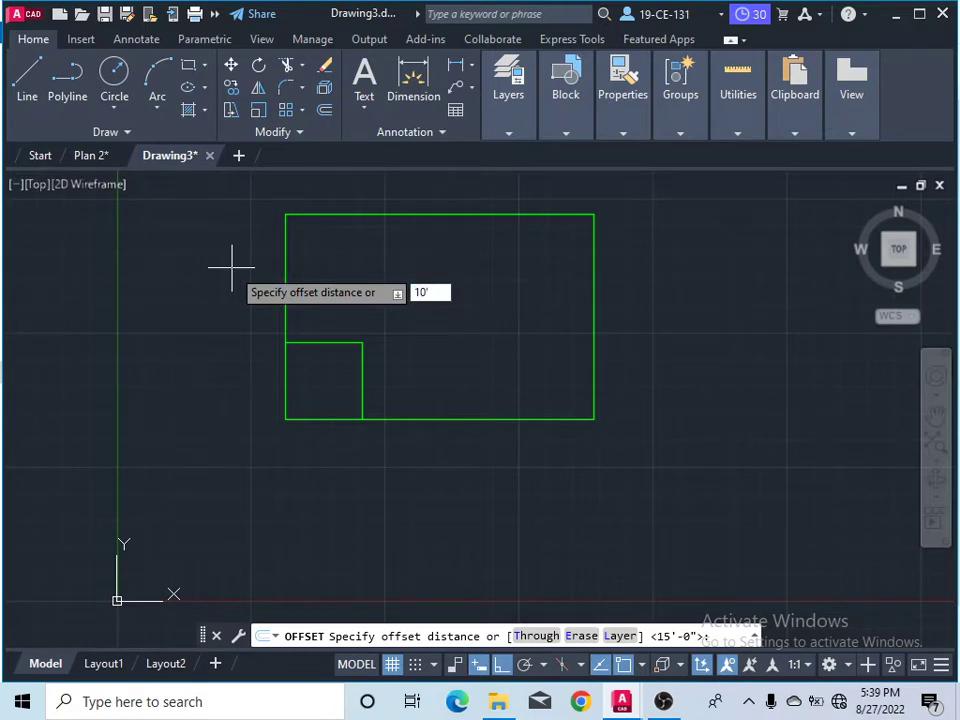
pyautogui.write('0')
pyautogui.press('Return')
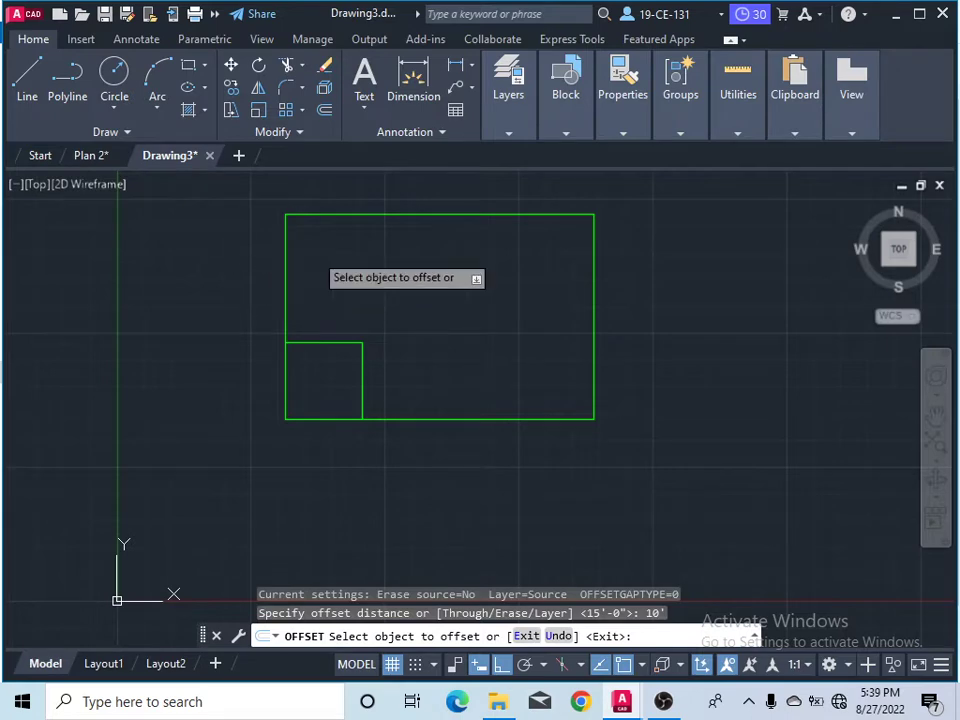
pyautogui.click(379, 214)
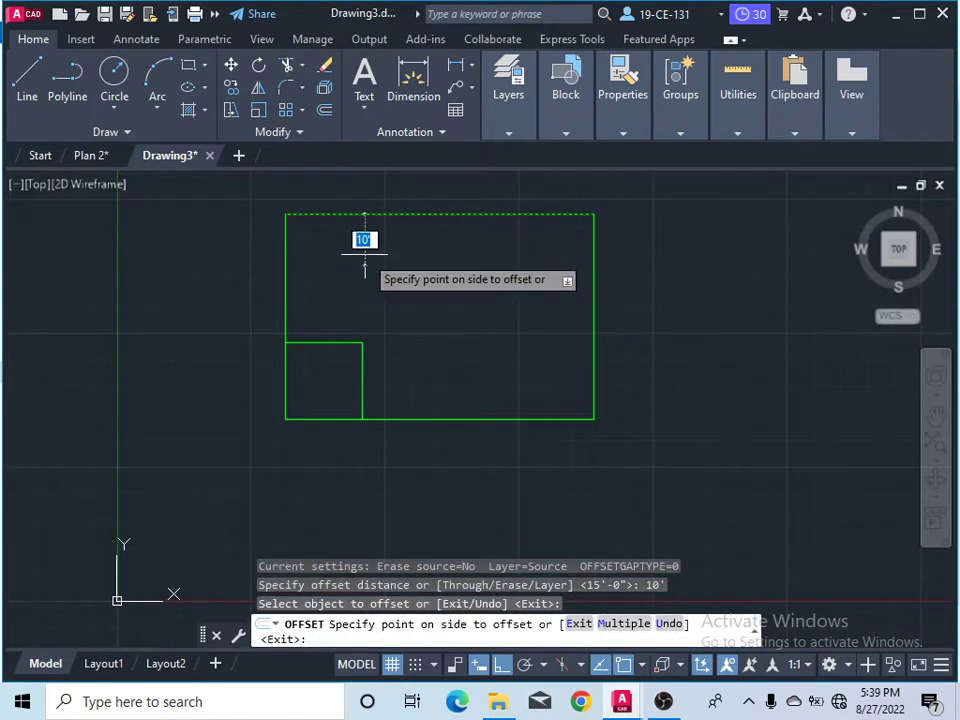
pyautogui.click(357, 268)
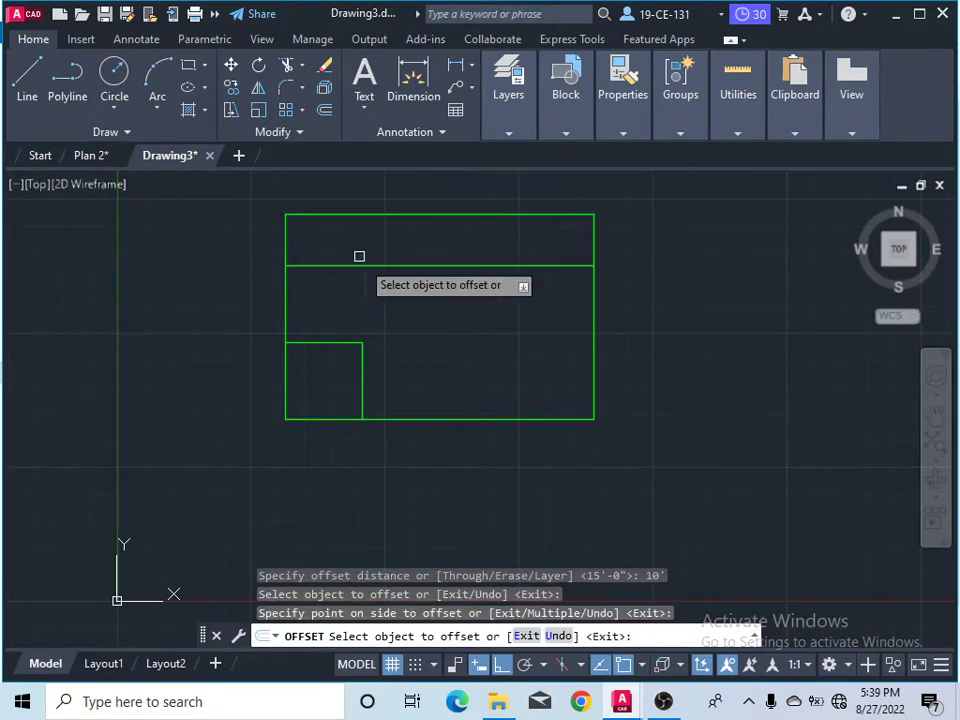
pyautogui.rightClick(184, 229)
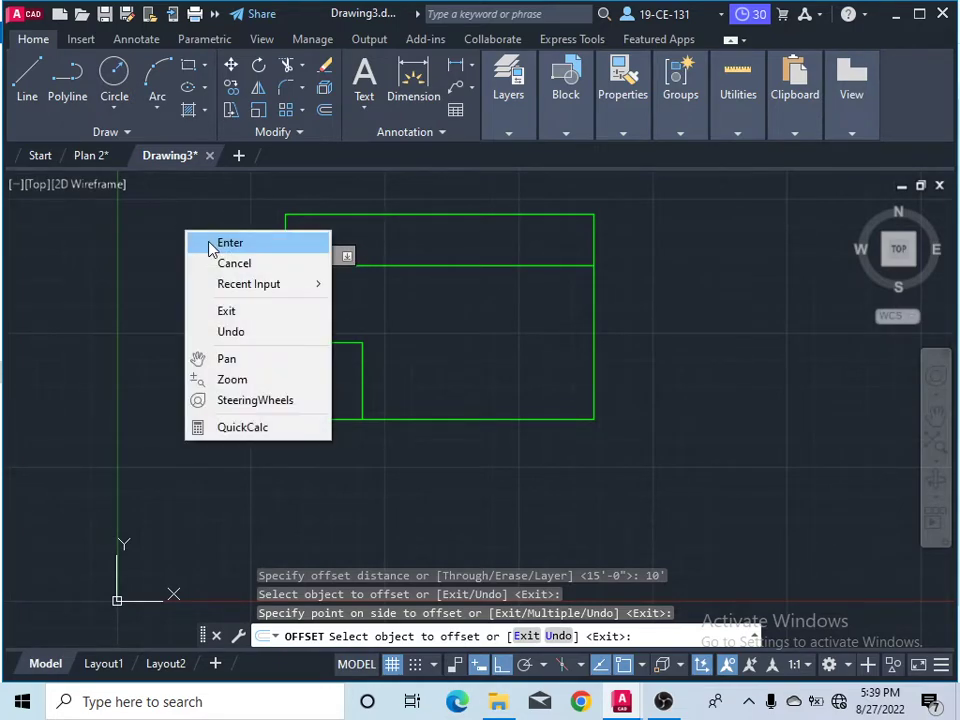
pyautogui.click(208, 244)
# Look up the kitchen's width in the Plan 2 drawing and return to Drawing3
pyautogui.click(91, 158)
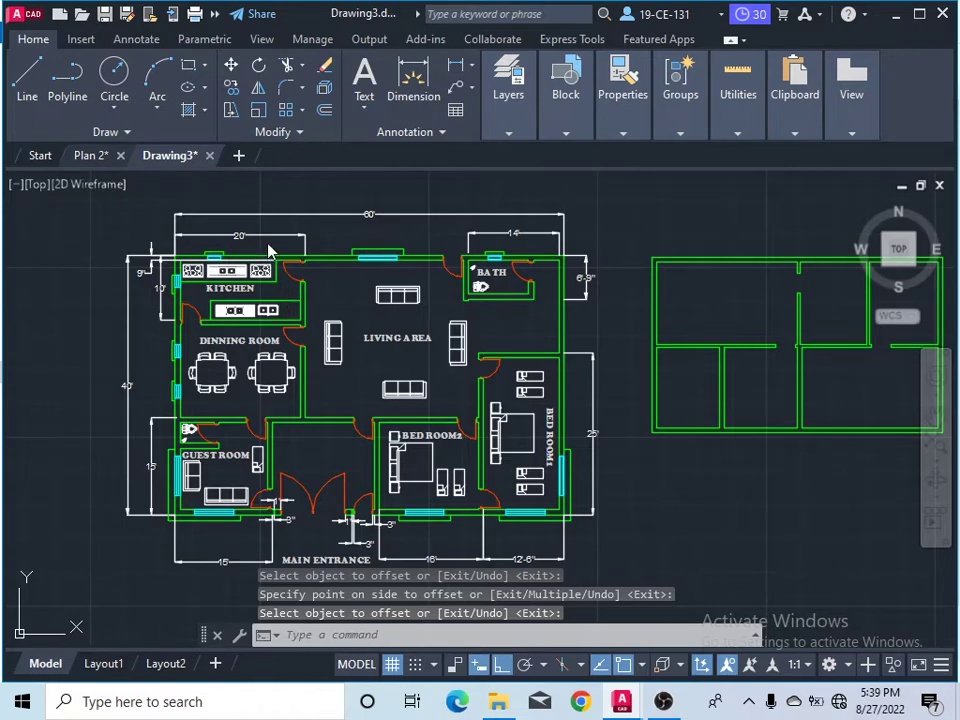
pyautogui.click(172, 157)
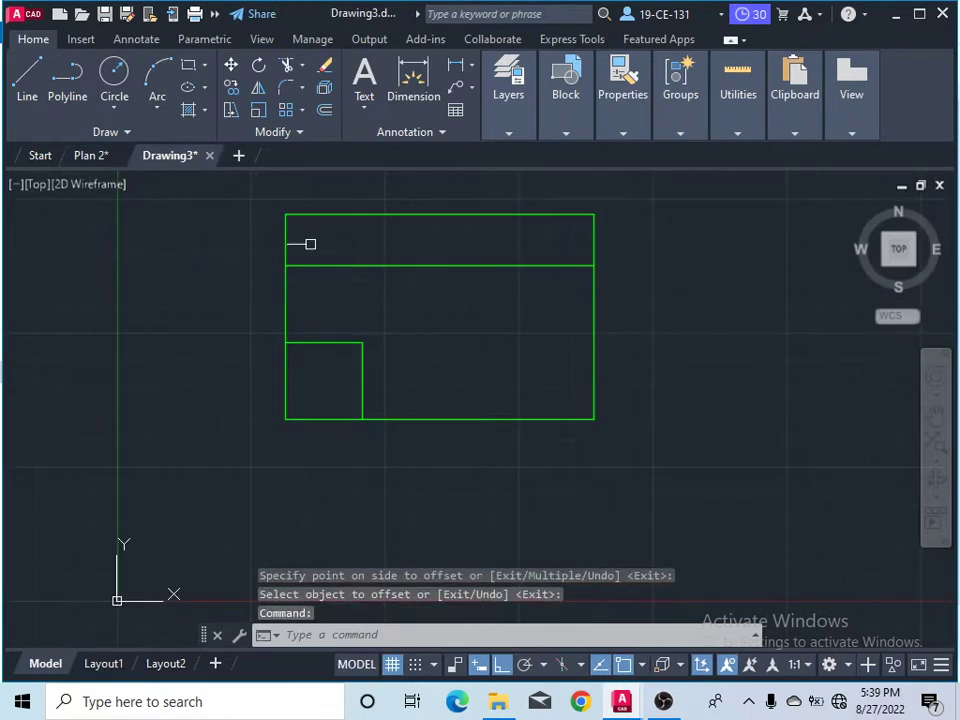
pyautogui.click(324, 114)
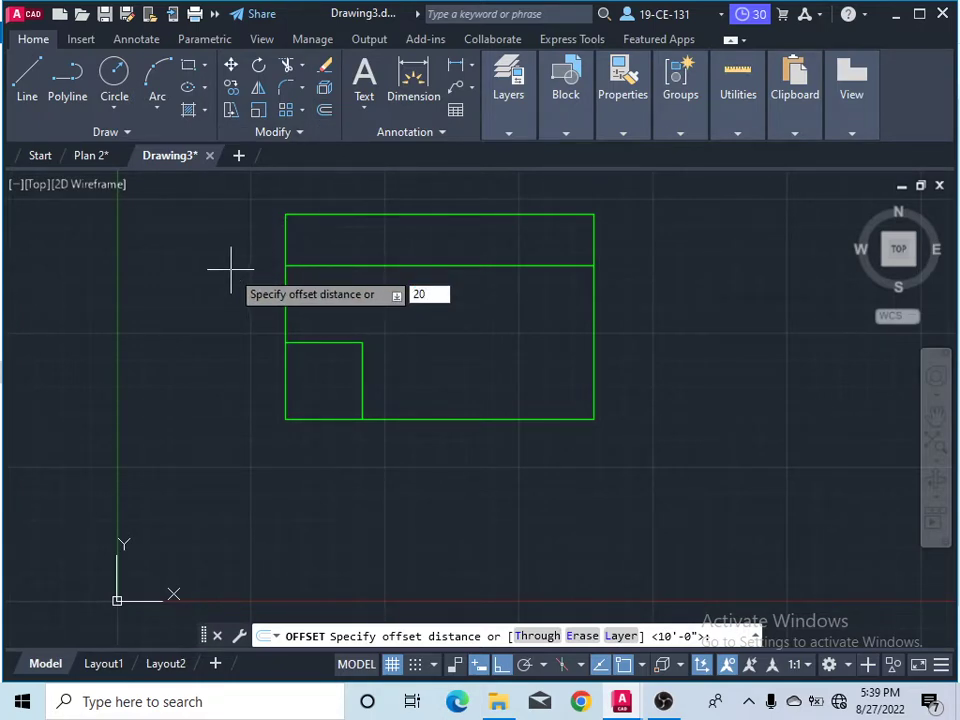
pyautogui.press('Return')
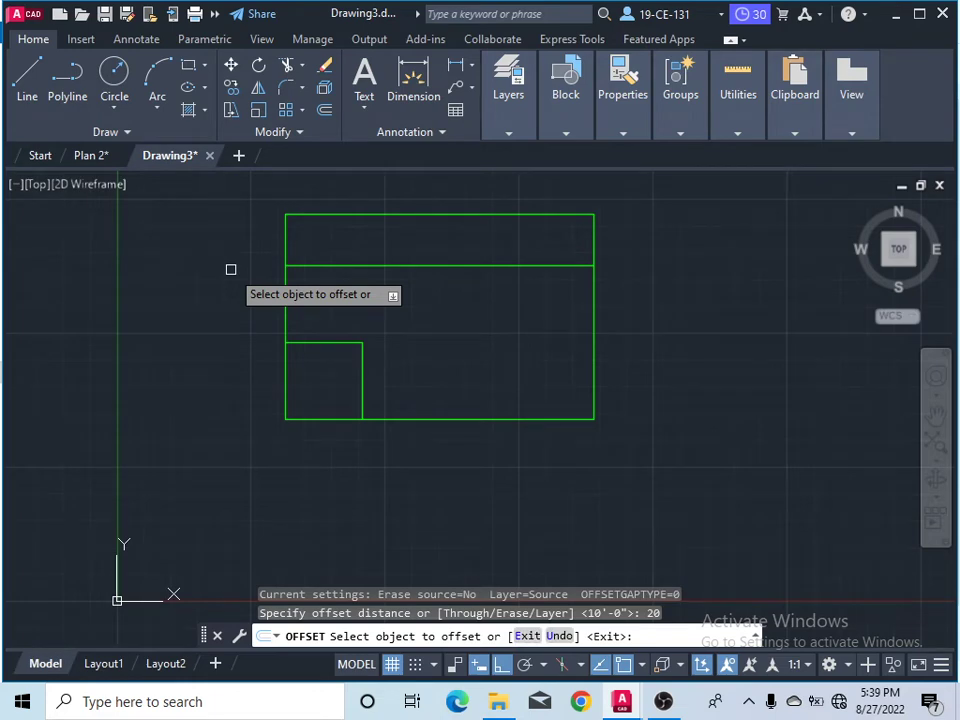
pyautogui.rightClick(230, 269)
pyautogui.click(266, 304)
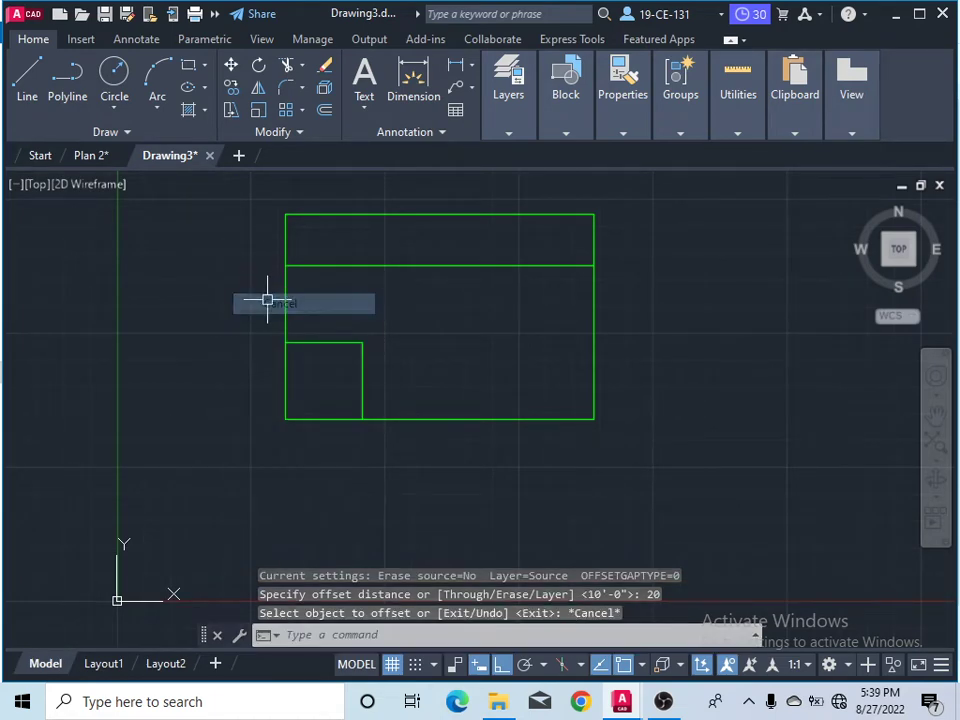
# Offset the left exterior wall 20' toward the inside of the outline and end the Offset command
pyautogui.click(325, 113)
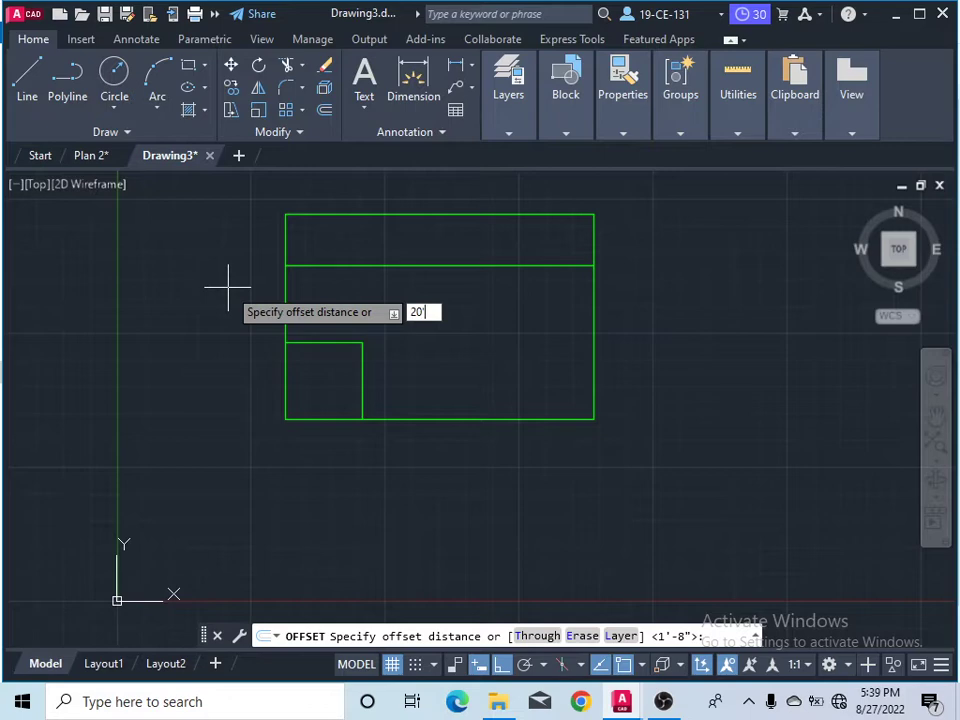
pyautogui.press('Return')
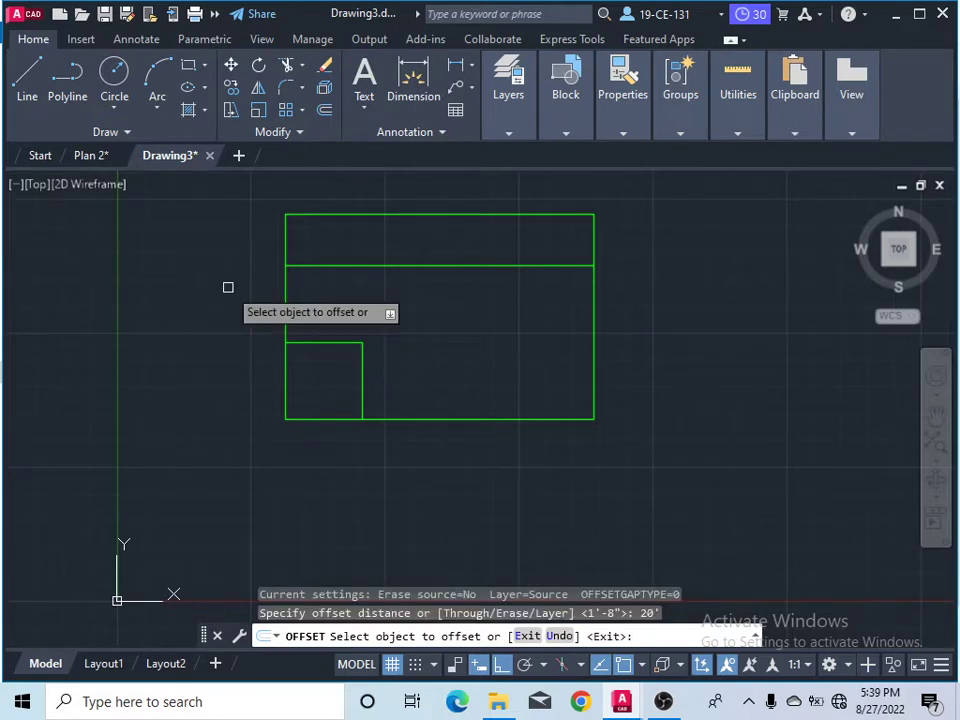
pyautogui.click(286, 290)
pyautogui.click(380, 287)
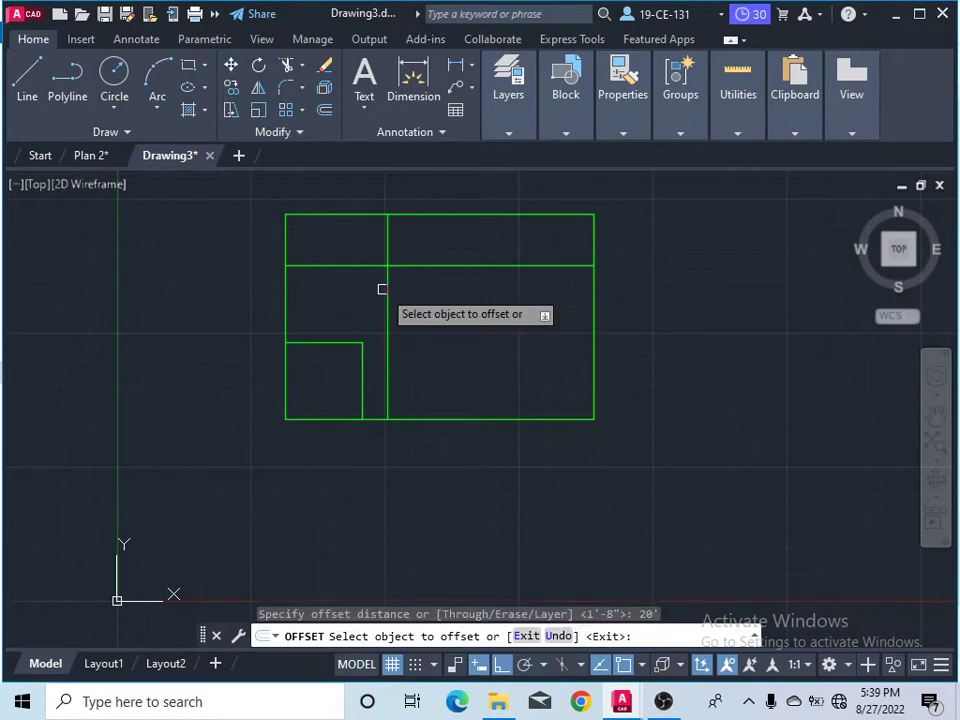
pyautogui.rightClick(358, 256)
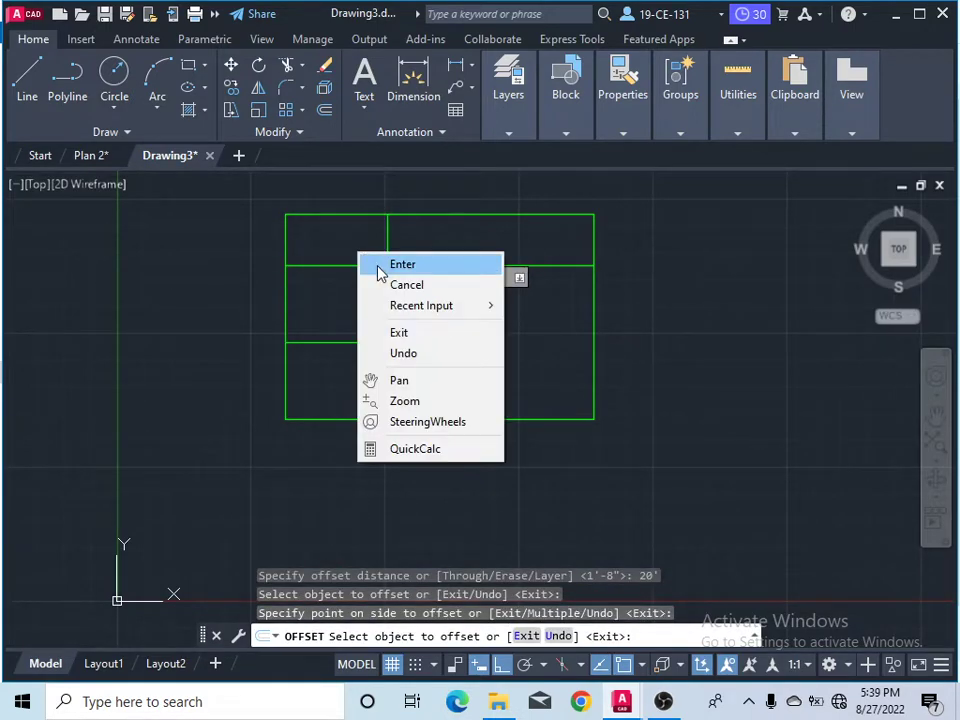
pyautogui.click(380, 265)
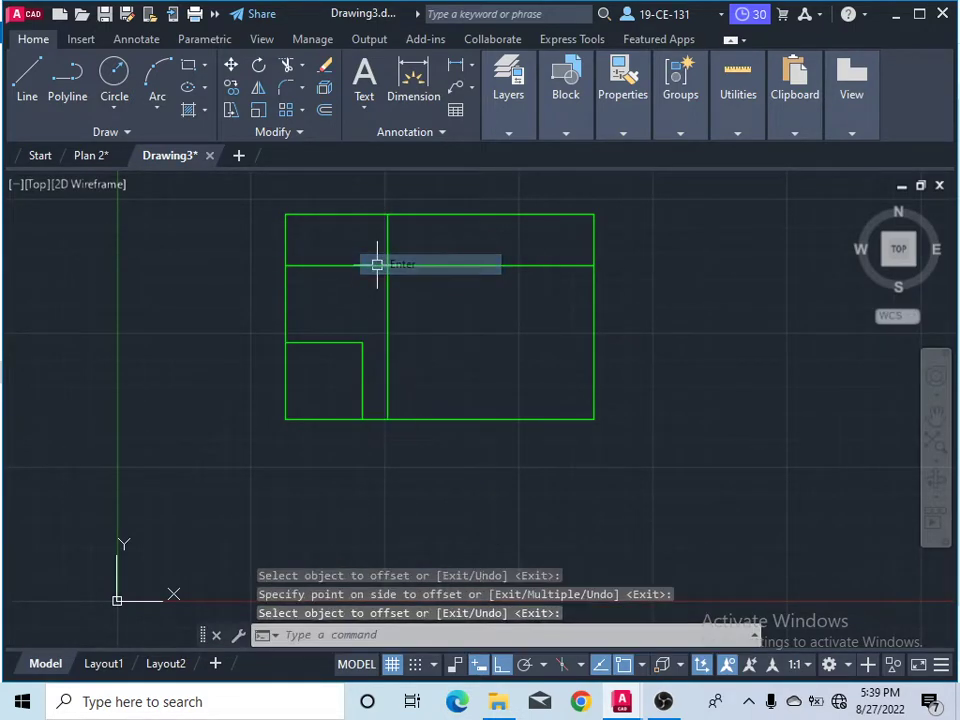
# Trim the 10' and 20' offset lines beyond their intersection to leave a rectangular kitchen in the upper-left corner of the outline
pyautogui.click(288, 66)
pyautogui.rightClick(465, 253)
pyautogui.click(476, 255)
pyautogui.click(493, 240)
pyautogui.click(469, 287)
pyautogui.press('Return')
pyautogui.click(375, 315)
pyautogui.click(429, 309)
pyautogui.press('Return')
pyautogui.rightClick(476, 307)
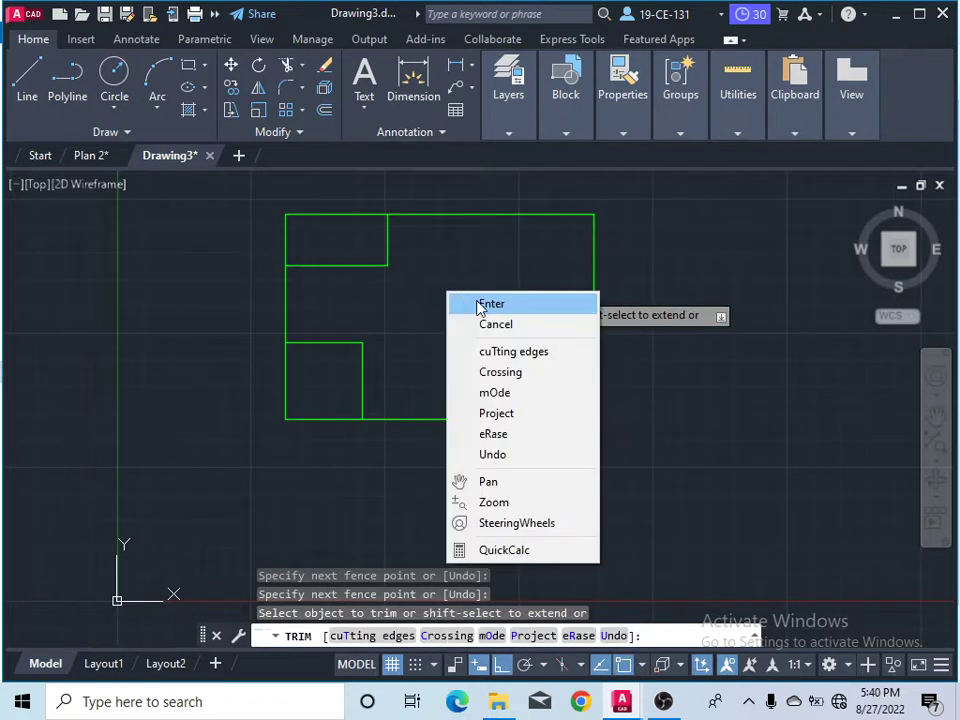
pyautogui.click(478, 304)
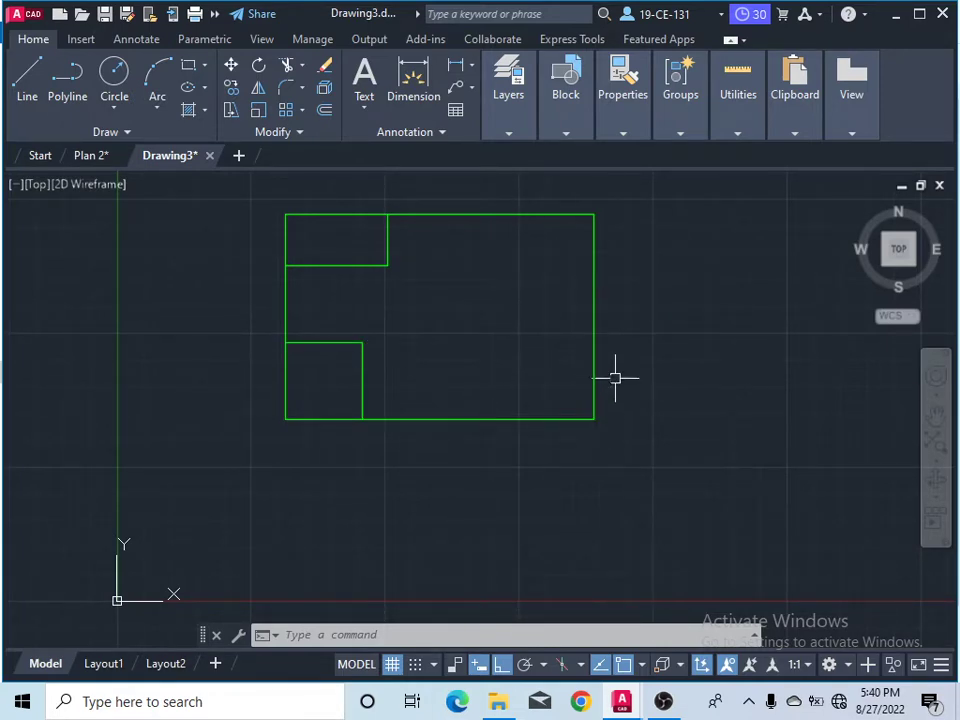
# Check the widths of both bedrooms in Plan 2 and offset Drawing3's right exterior wall 28'6 toward the inside of the outline
pyautogui.click(103, 160)
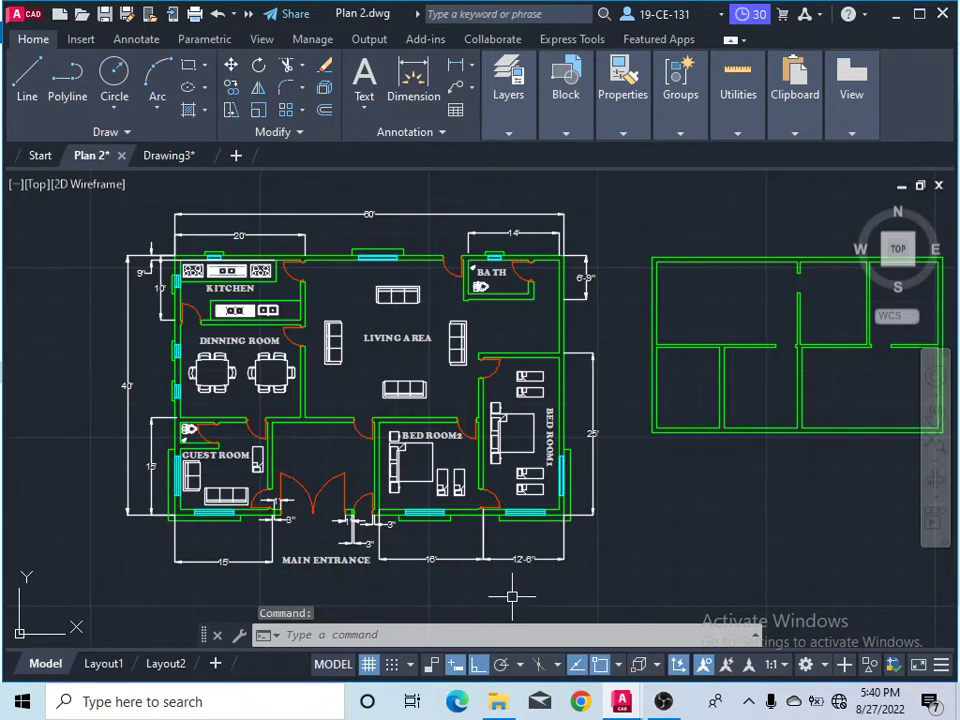
pyautogui.scroll(-3, 428, 549)
pyautogui.scroll(6, 429, 536)
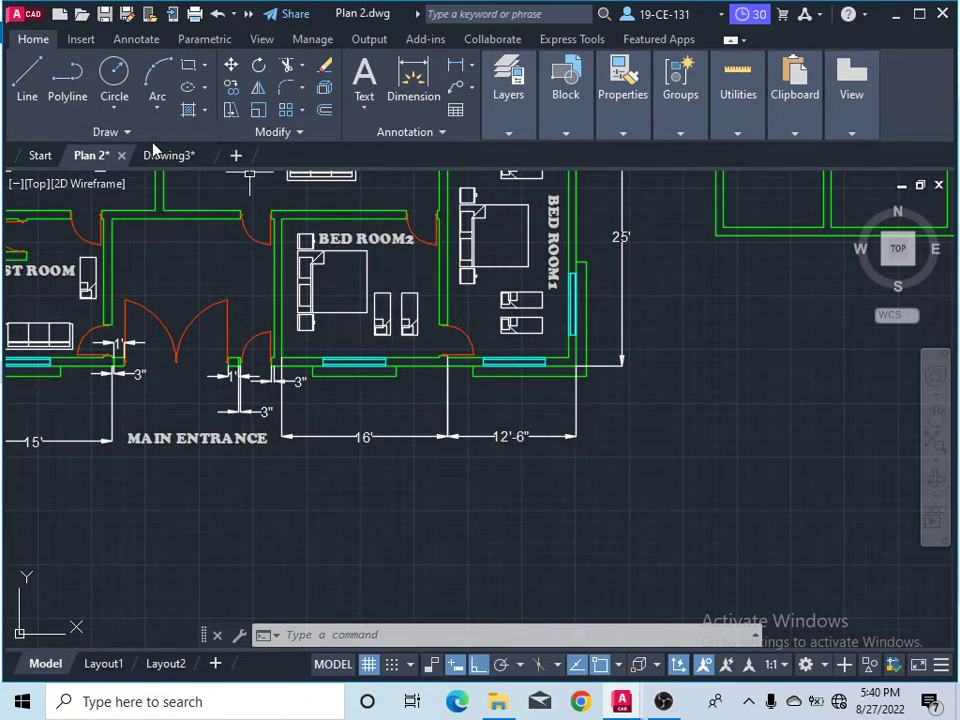
pyautogui.click(158, 156)
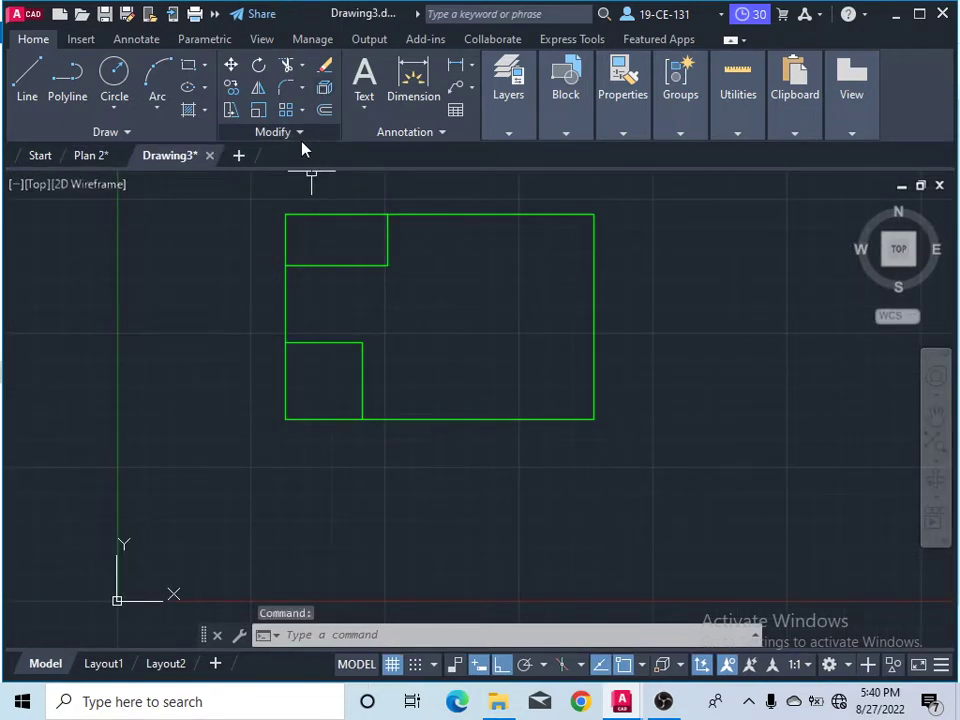
pyautogui.click(325, 110)
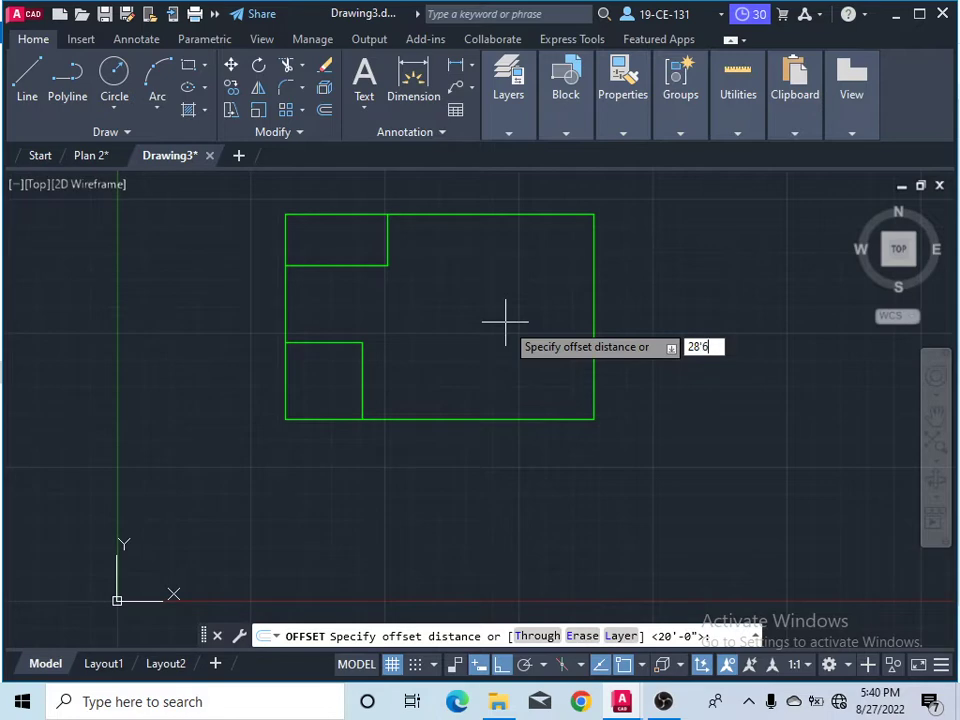
pyautogui.press('Return')
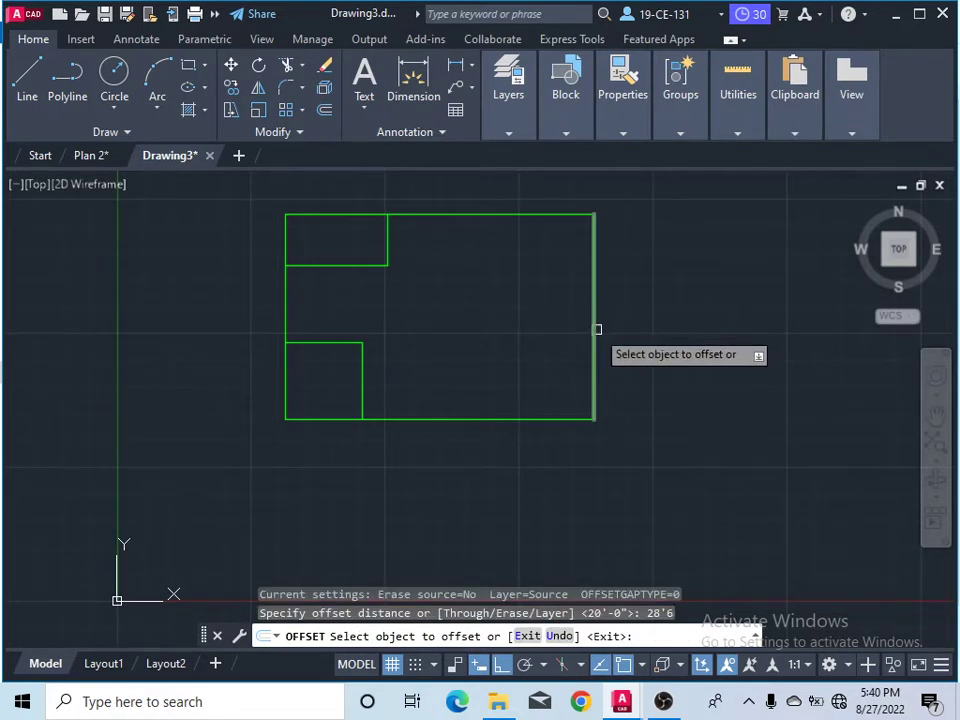
pyautogui.click(595, 328)
pyautogui.click(497, 356)
pyautogui.rightClick(501, 294)
pyautogui.click(515, 302)
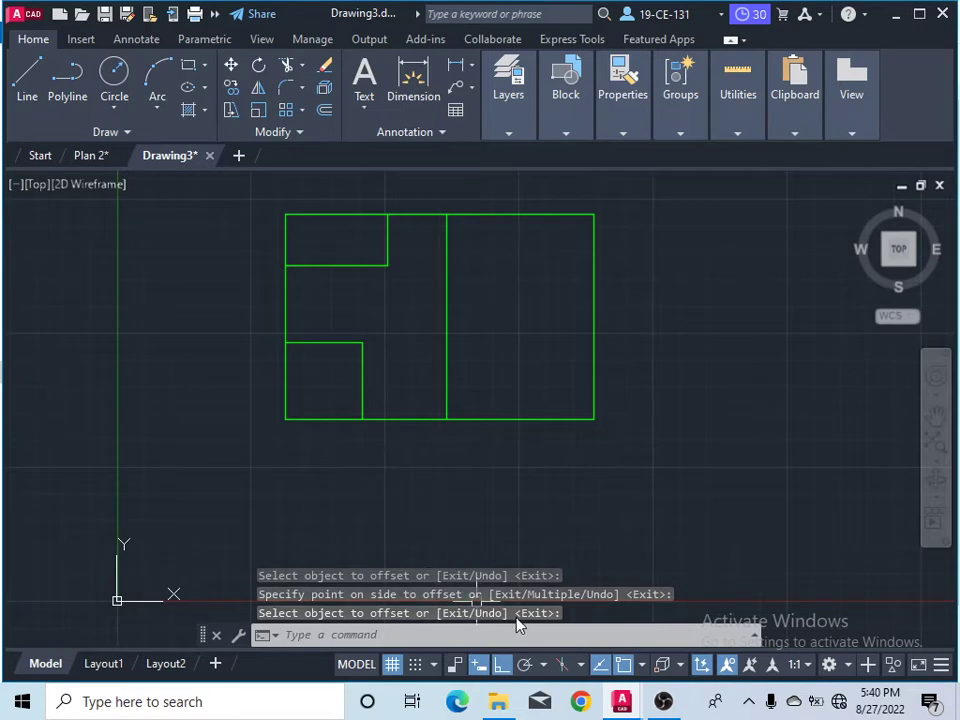
# Check the wall above Bed Room2 in Plan 2 and extend the guest room's top wall to the right exterior wall in Drawing3
pyautogui.click(92, 156)
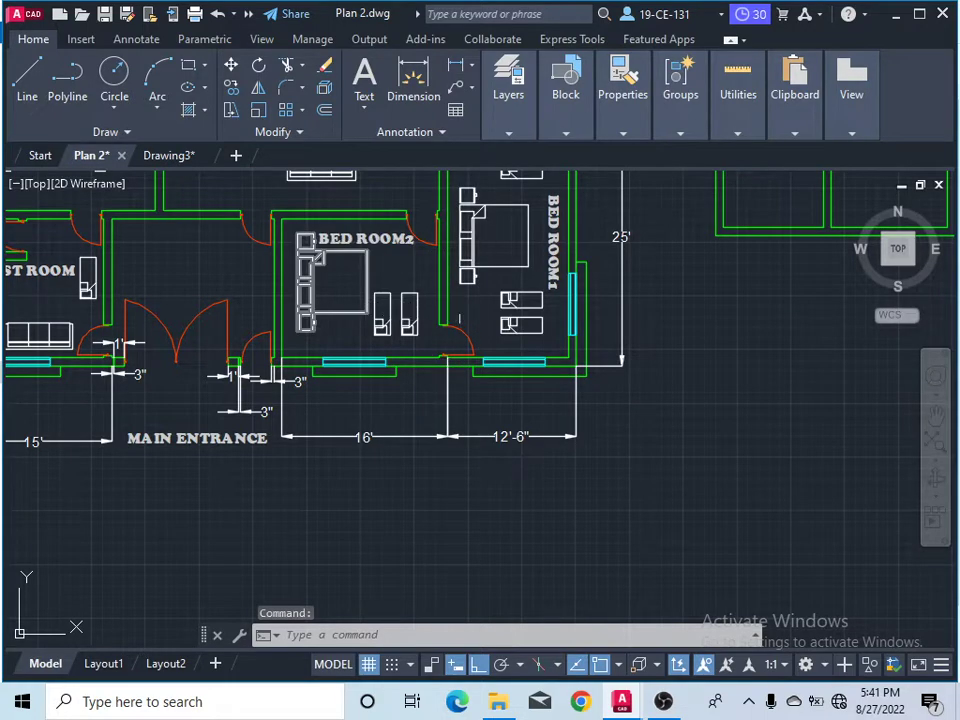
pyautogui.scroll(-4, 385, 287)
pyautogui.scroll(4, 262, 290)
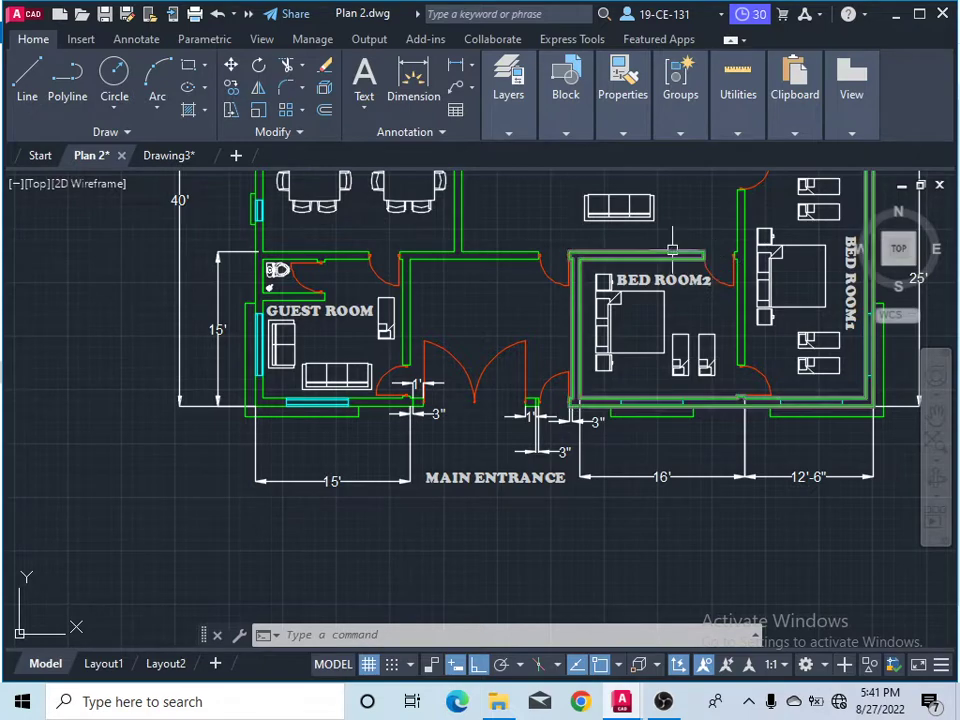
pyautogui.click(160, 156)
pyautogui.scroll(2, 450, 379)
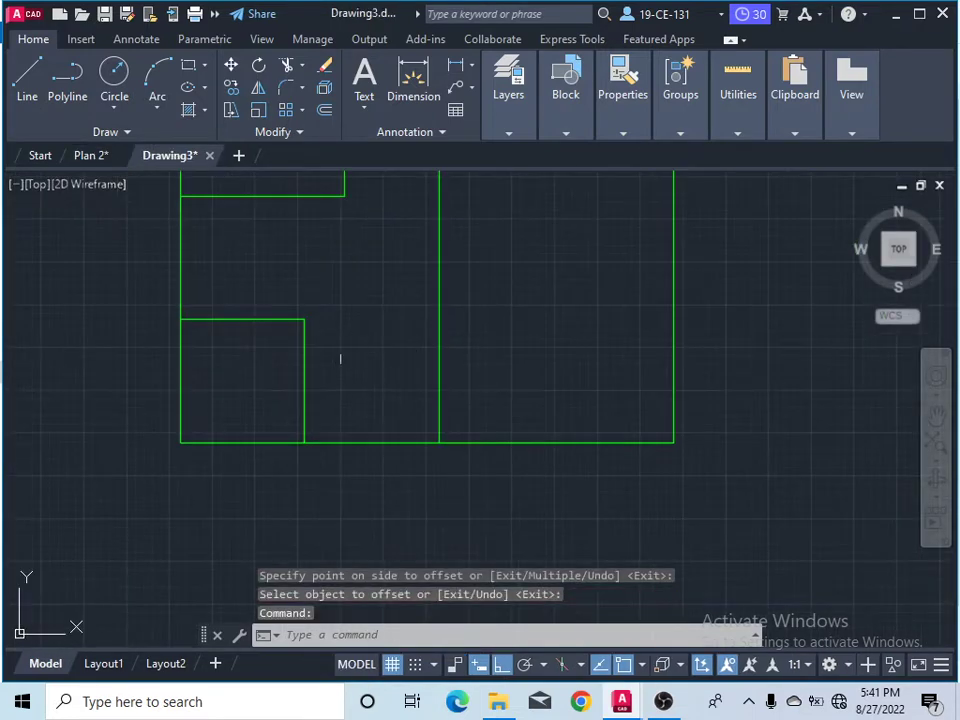
pyautogui.click(300, 68)
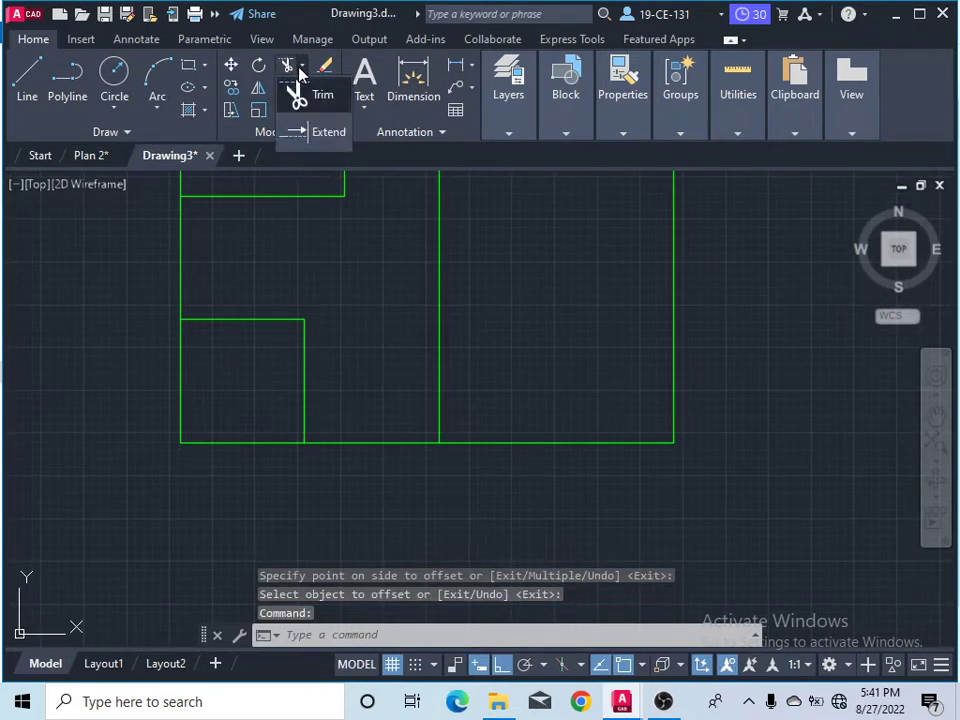
pyautogui.click(318, 134)
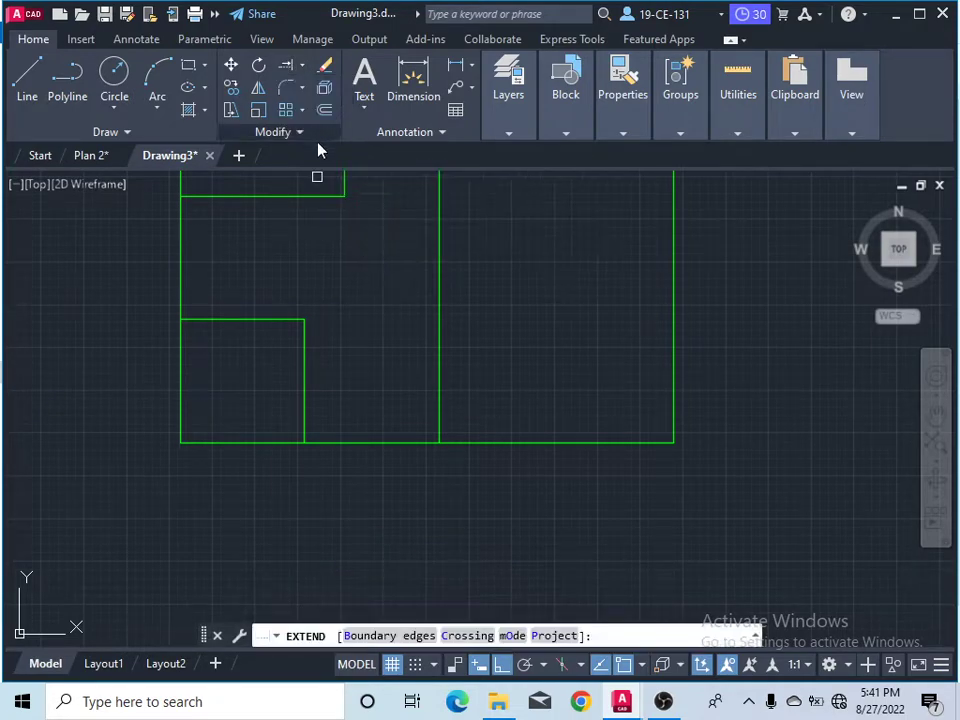
pyautogui.click(281, 319)
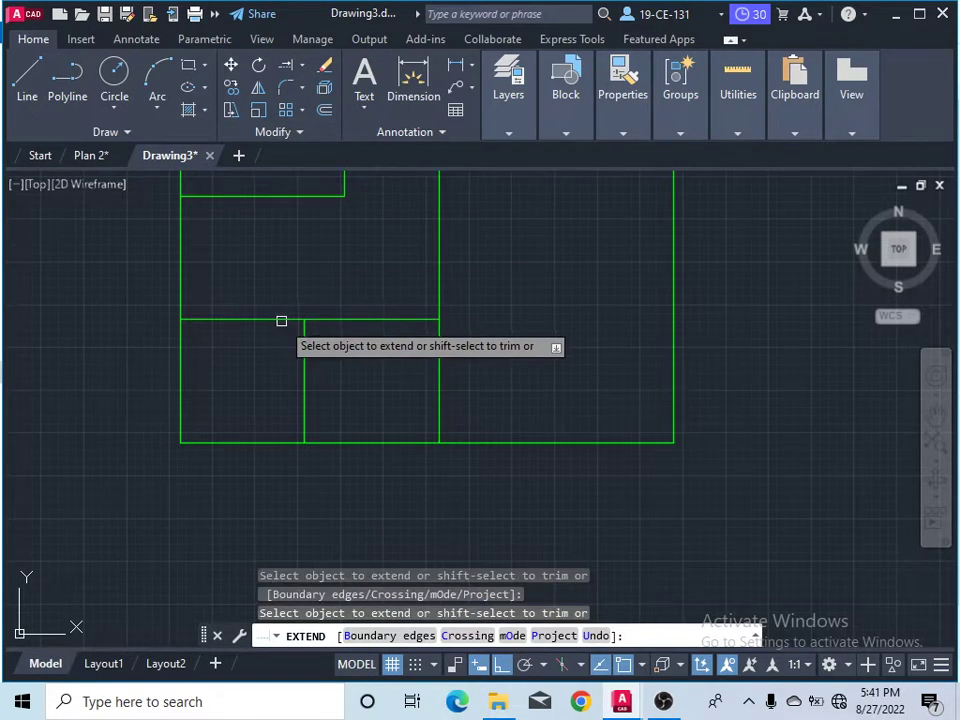
pyautogui.rightClick(538, 240)
pyautogui.click(555, 248)
pyautogui.scroll(-3, 466, 378)
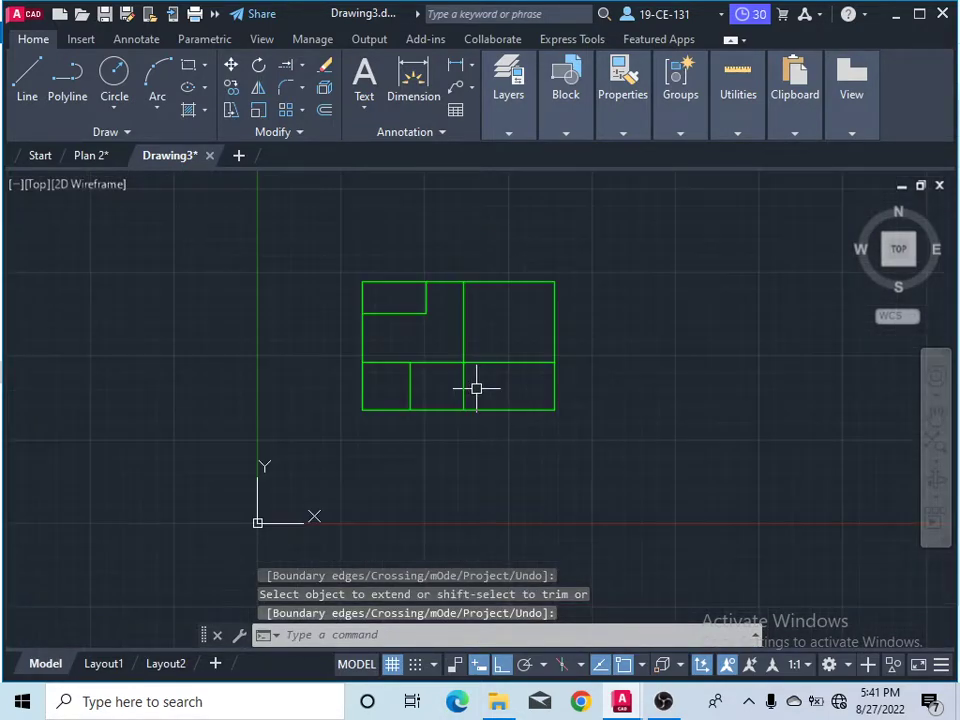
pyautogui.scroll(2, 533, 349)
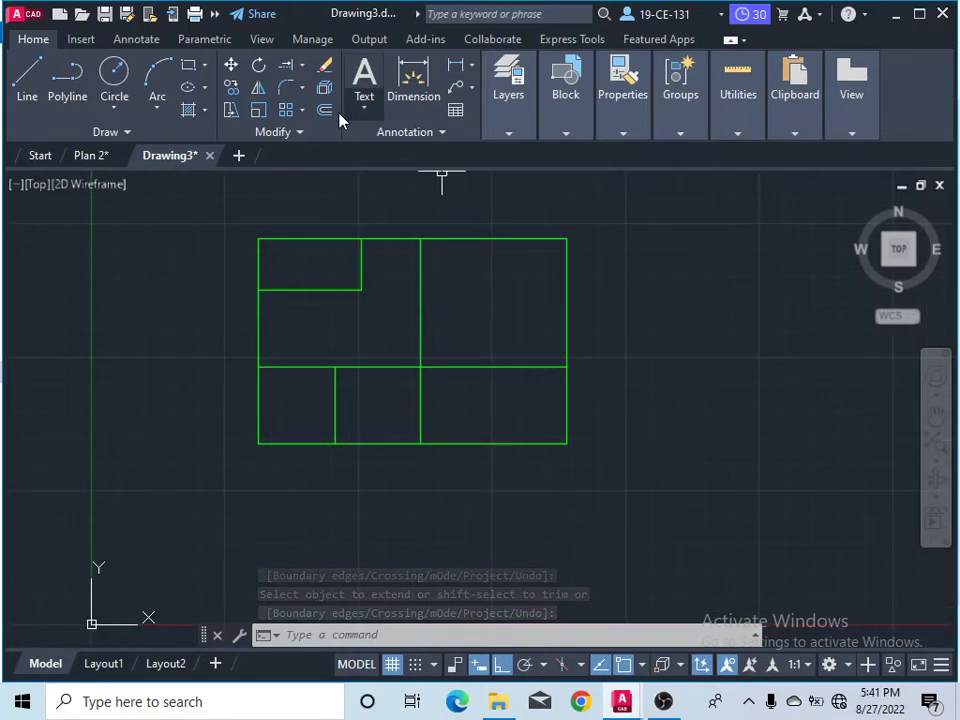
# Trim the 28'-6" offset line above the extended horizontal wall, keeping only its part in the lower row of rooms
pyautogui.click(302, 62)
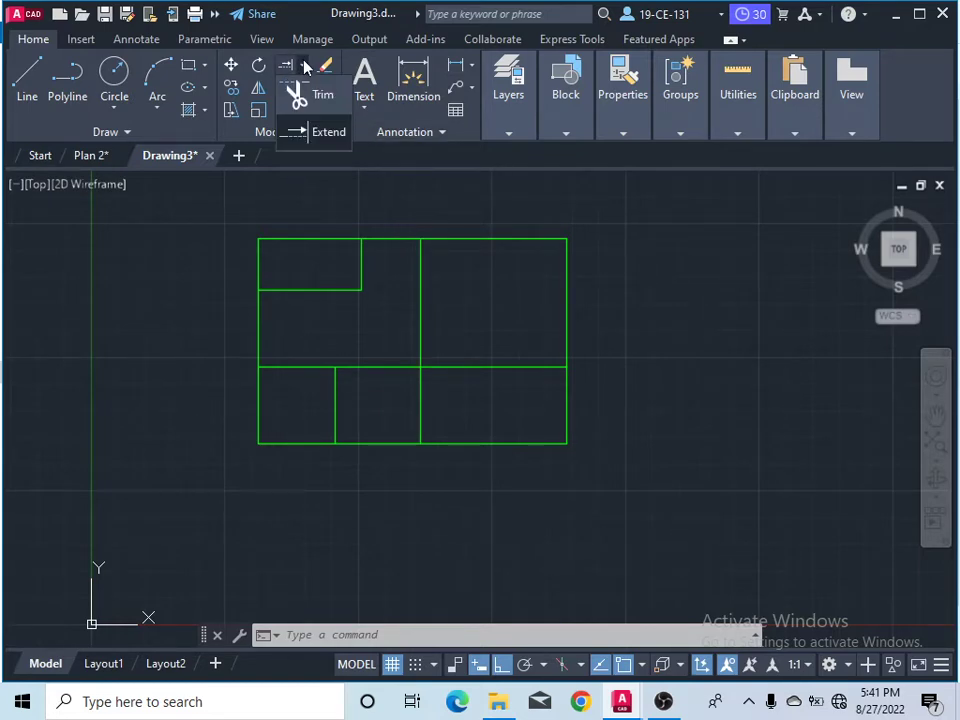
pyautogui.click(300, 92)
pyautogui.rightClick(440, 301)
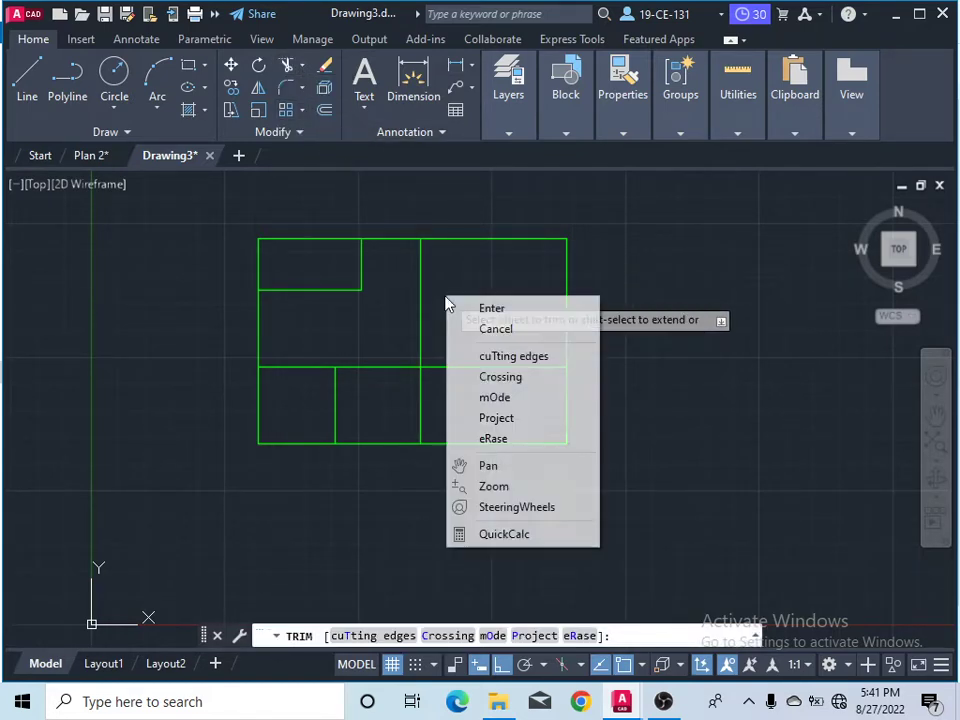
pyautogui.click(471, 309)
pyautogui.click(441, 297)
pyautogui.click(407, 300)
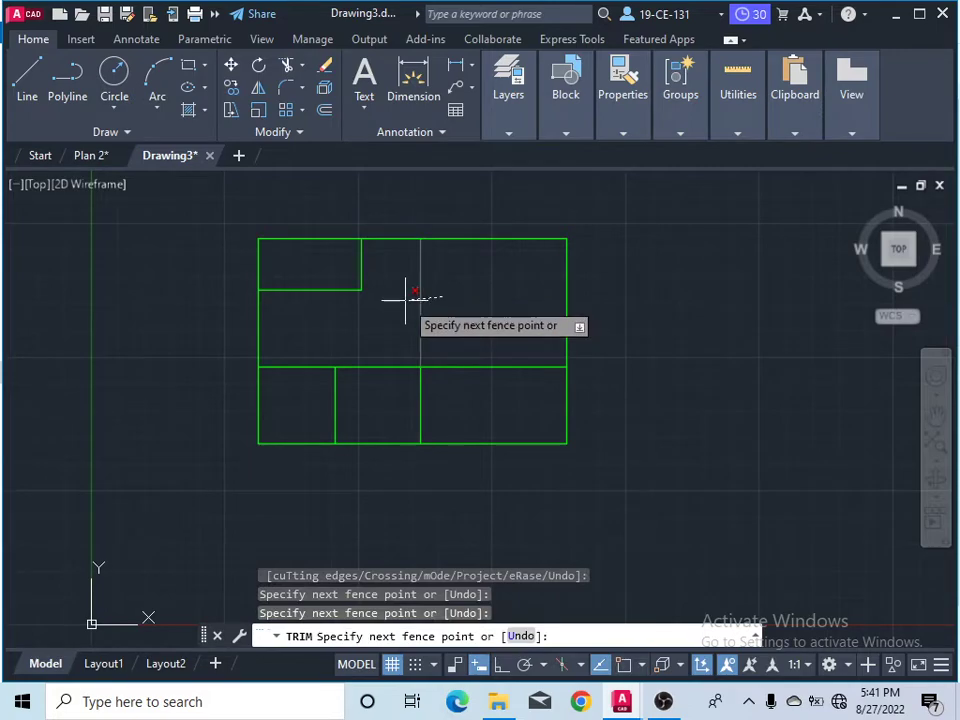
pyautogui.press('Return')
pyautogui.scroll(-2, 455, 293)
pyautogui.rightClick(455, 293)
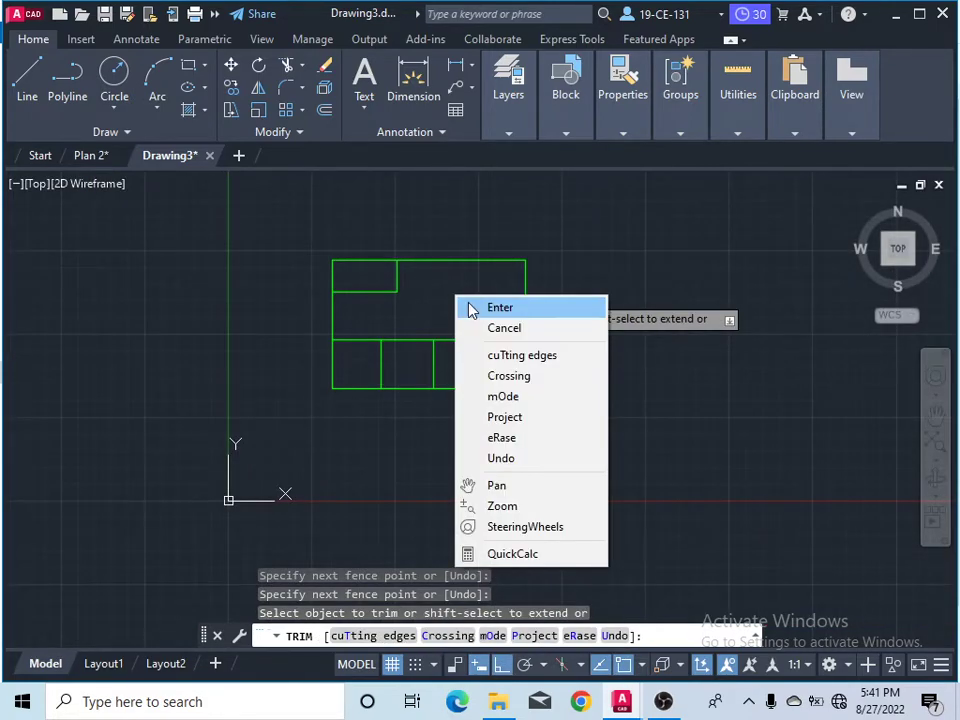
pyautogui.click(468, 307)
pyautogui.scroll(2, 532, 350)
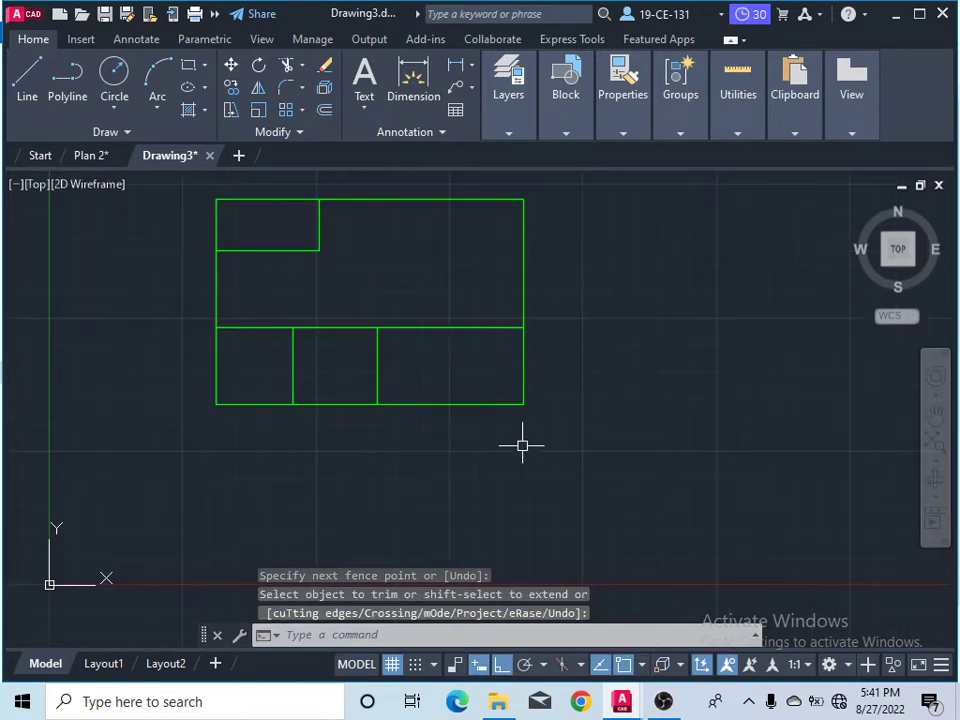
# Check Bed Room1's dimensions in Plan 2 and offset Drawing3's right exterior wall 12' toward the inside of the outline
pyautogui.click(600, 665)
pyautogui.click(91, 157)
pyautogui.scroll(-3, 452, 433)
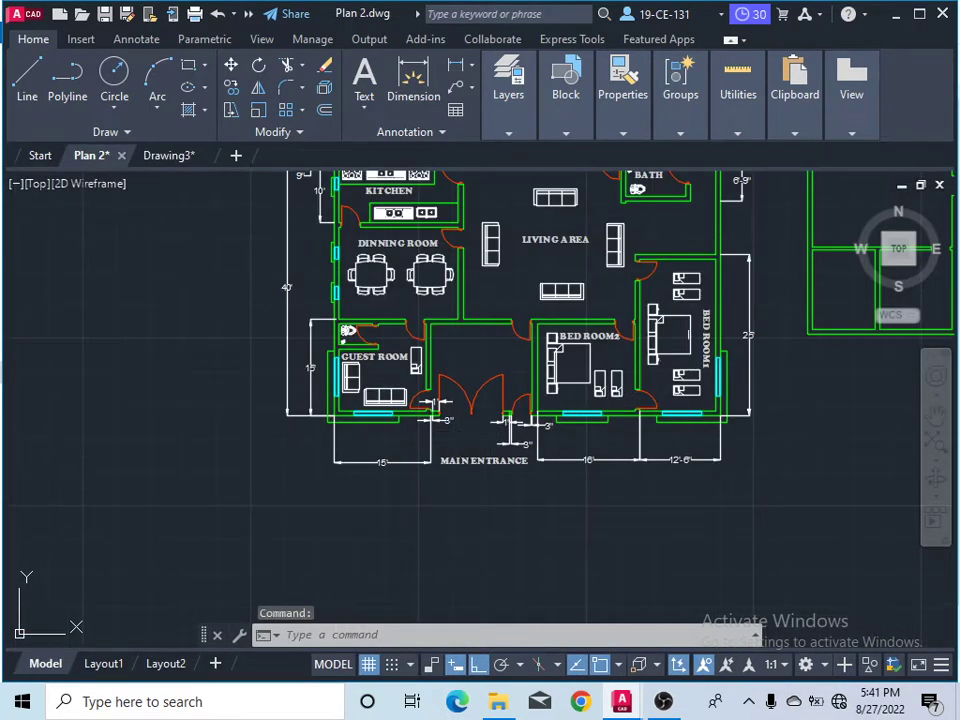
pyautogui.scroll(2, 688, 335)
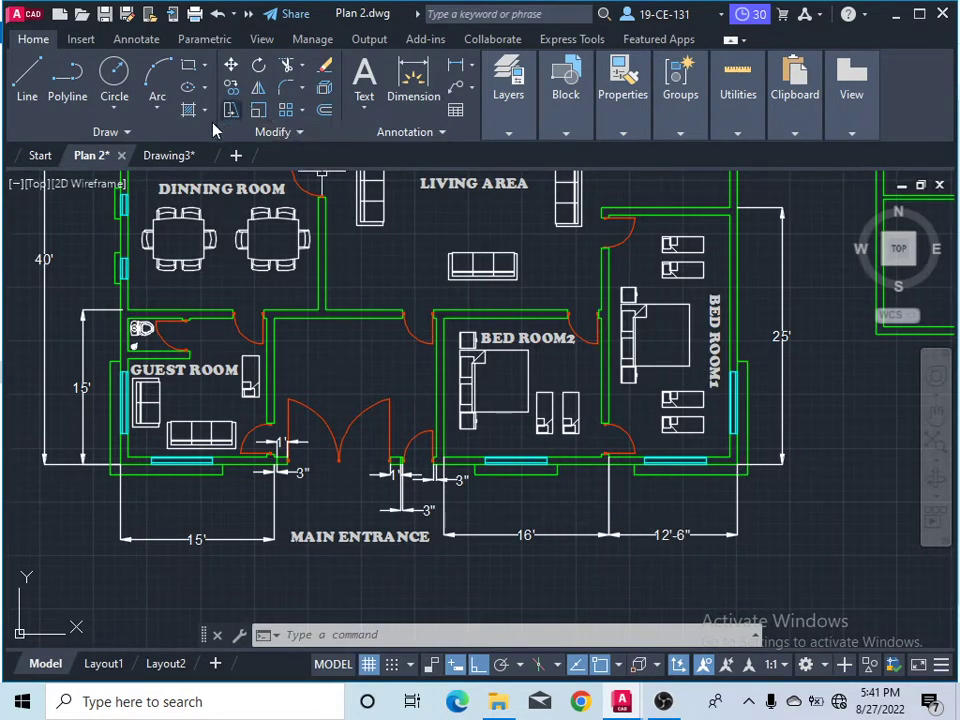
pyautogui.click(168, 156)
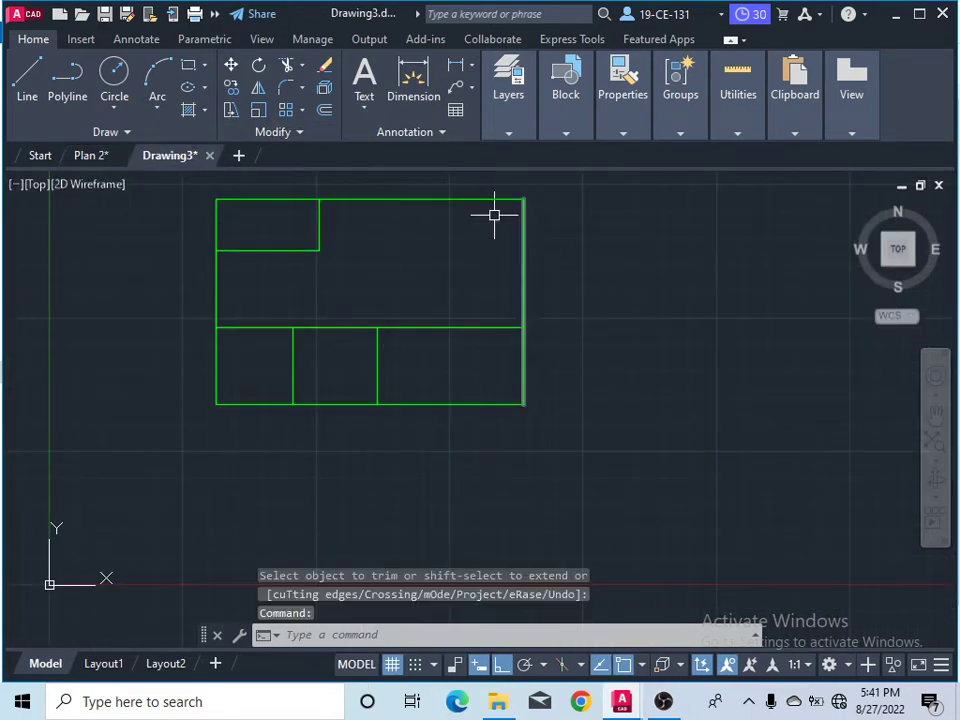
pyautogui.click(325, 110)
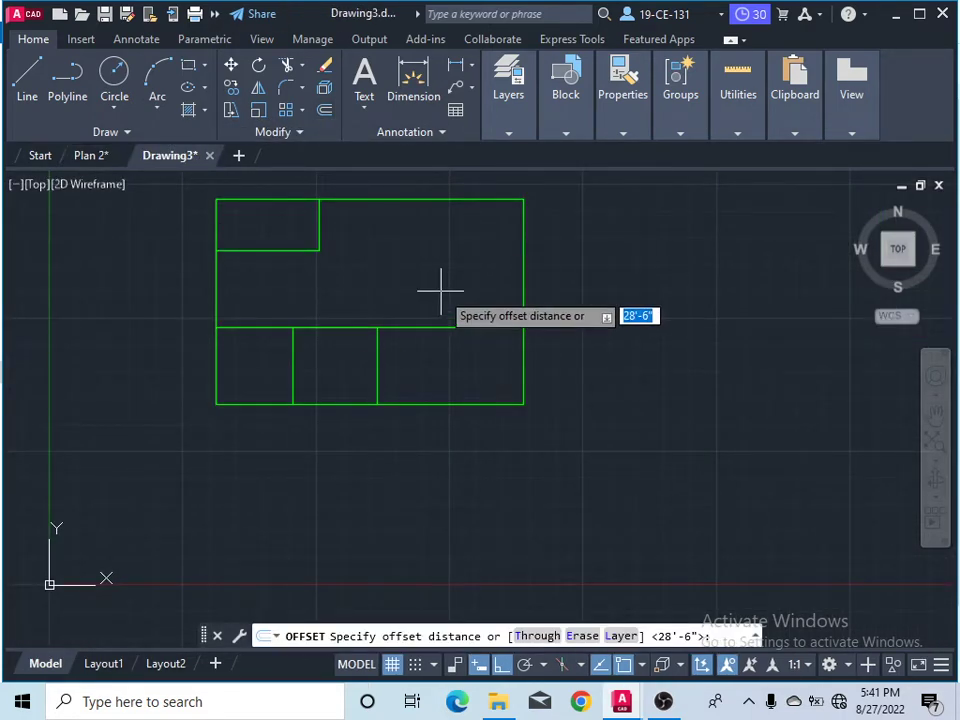
pyautogui.write('12')
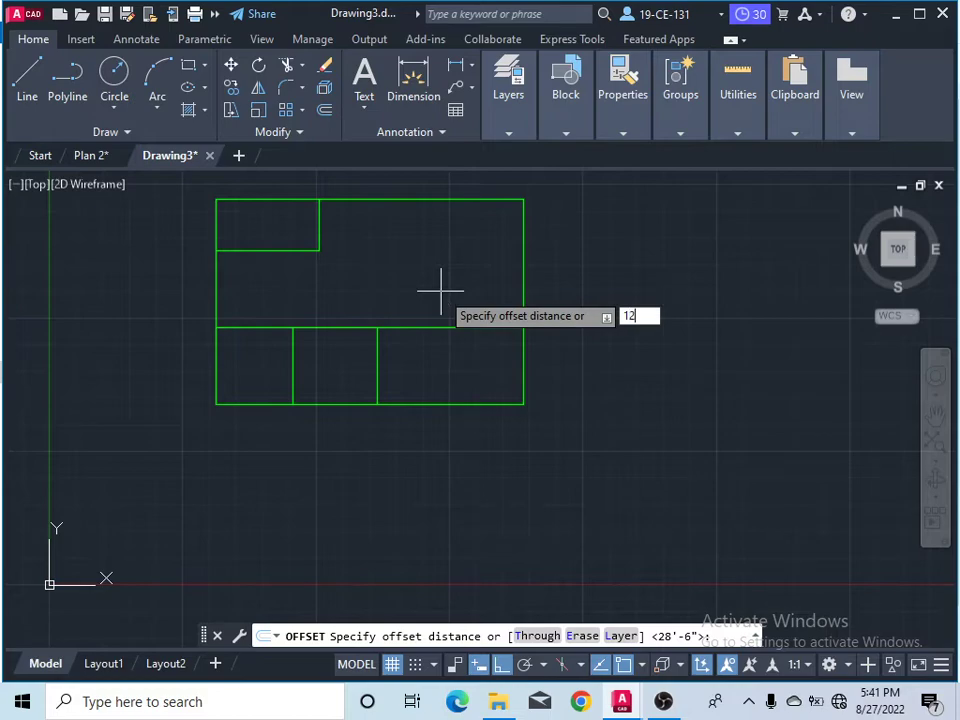
pyautogui.write("'")
pyautogui.press('Return')
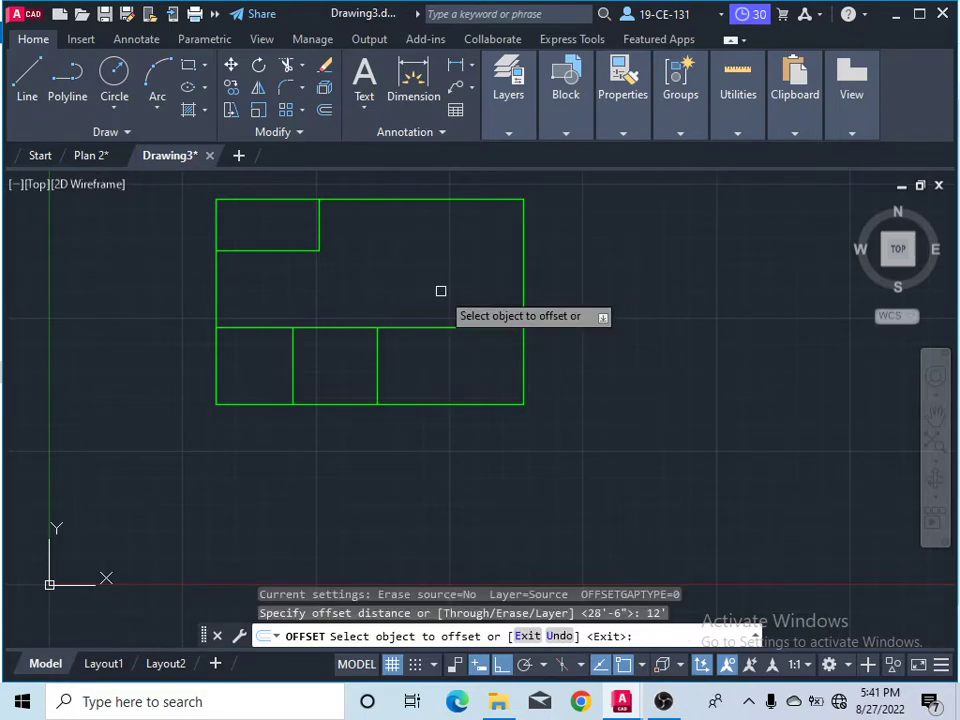
pyautogui.click(522, 293)
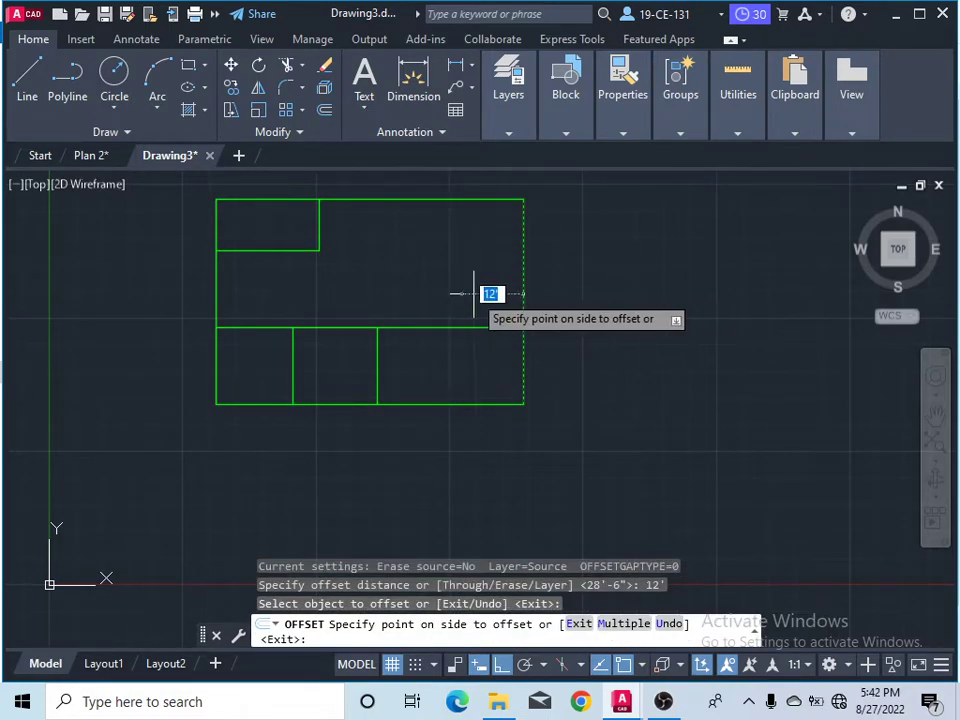
pyautogui.click(474, 293)
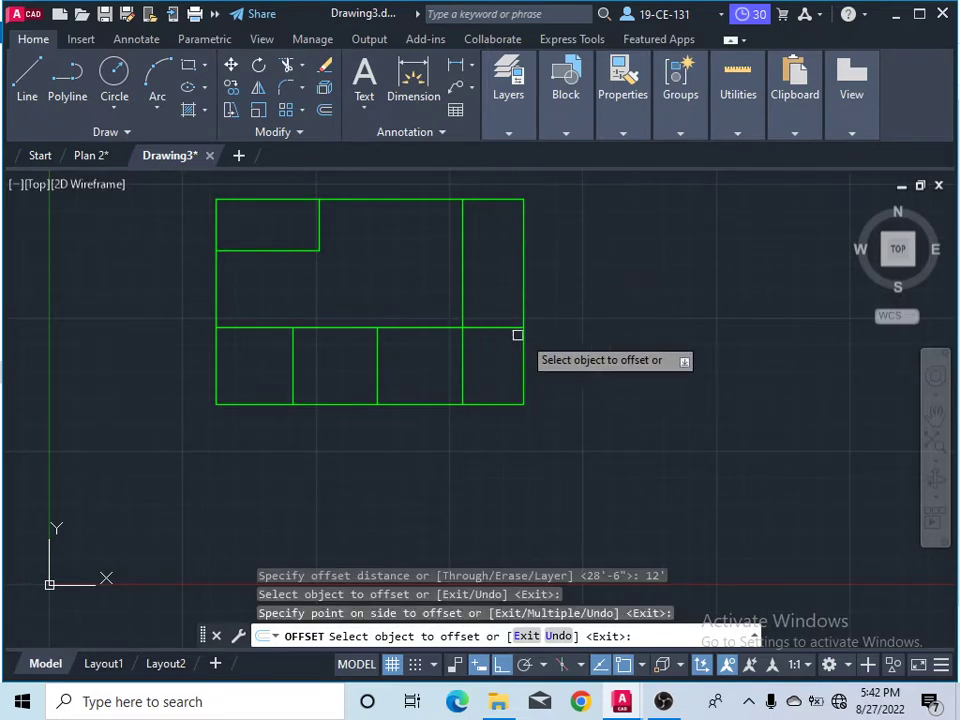
pyautogui.rightClick(591, 313)
pyautogui.click(632, 325)
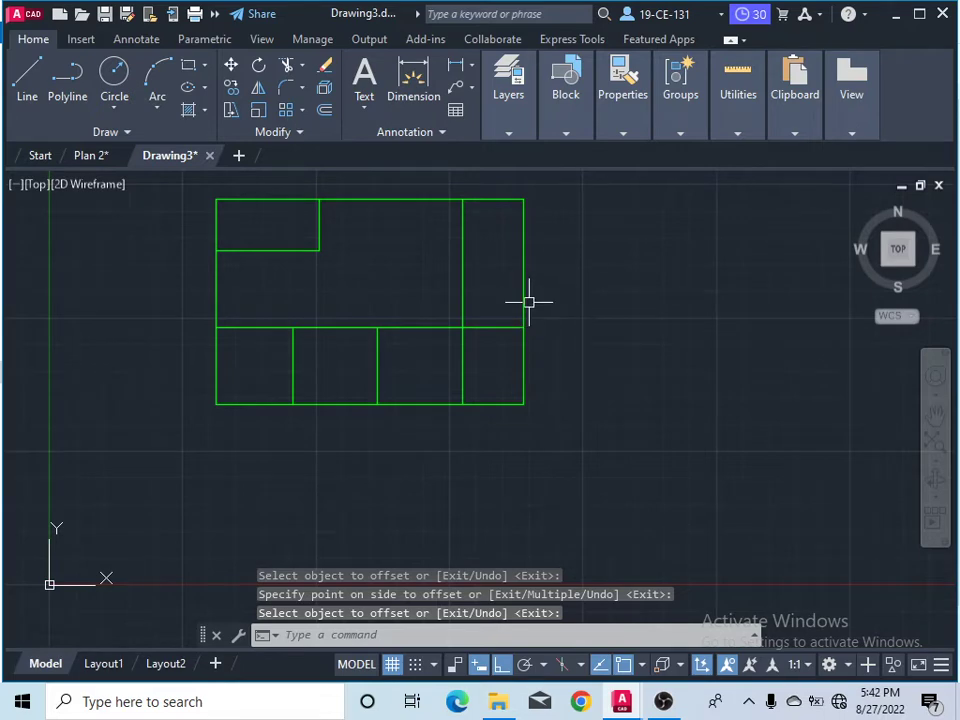
# Offset the bottom exterior wall 25' upward to set the top wall of Bed Room1
pyautogui.click(325, 113)
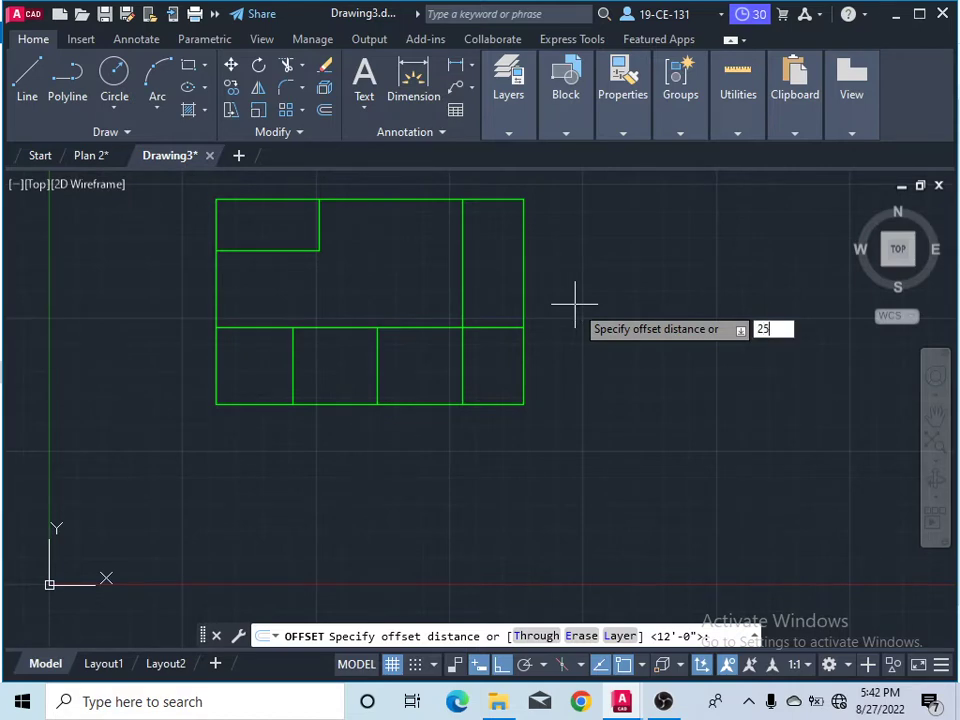
pyautogui.press('Return')
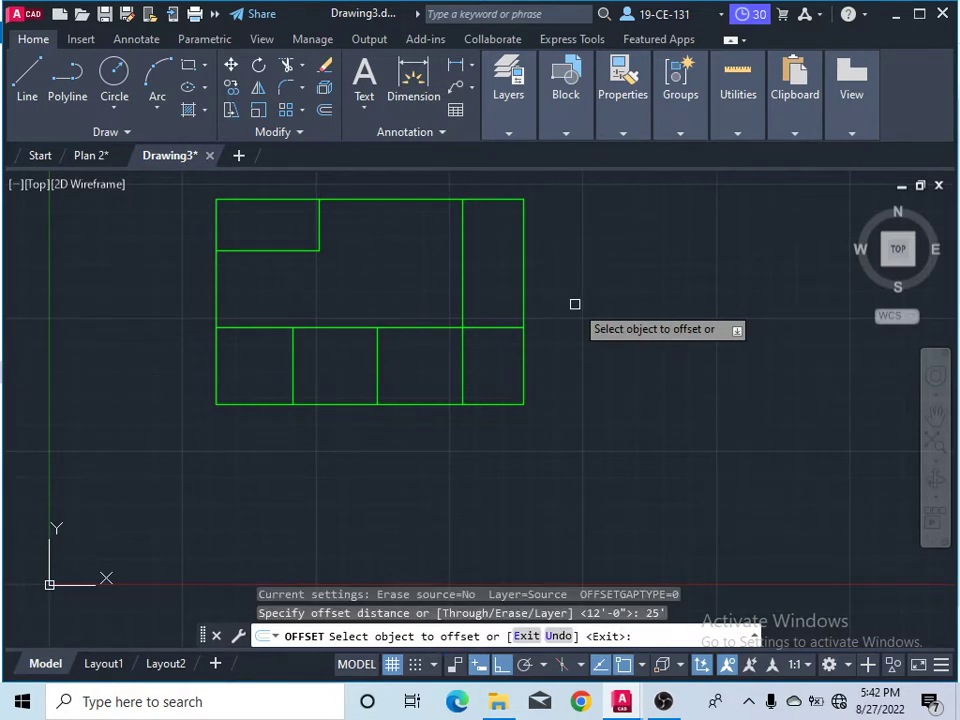
pyautogui.click(506, 404)
pyautogui.click(504, 257)
pyautogui.rightClick(504, 257)
pyautogui.click(521, 268)
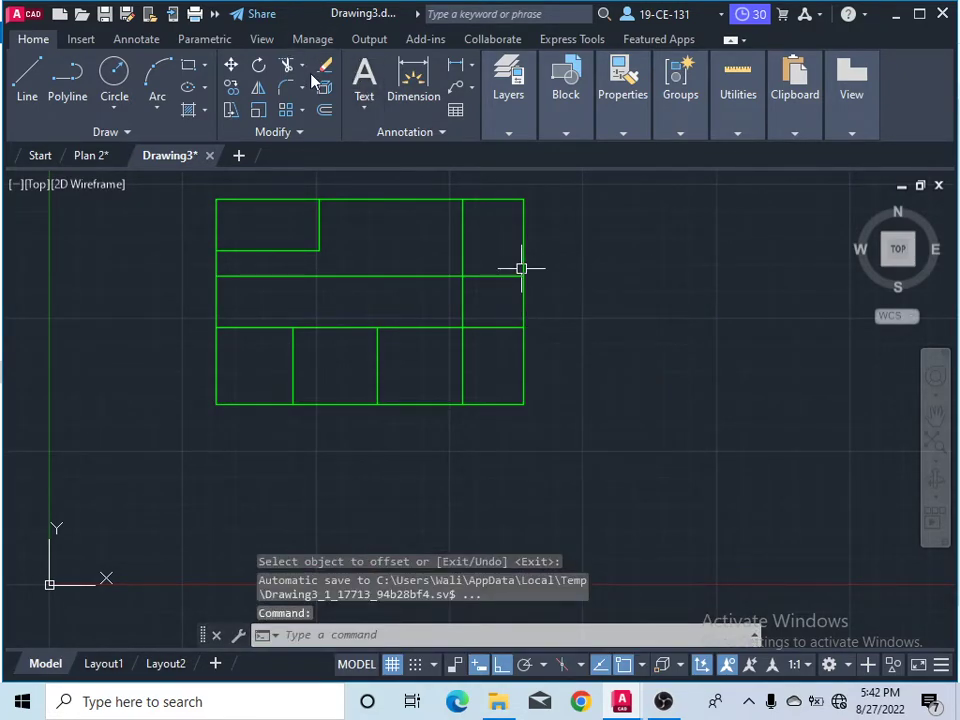
# Trim the 25' offset line left of the 12' offset line and remove the lower horizontal wall's segment crossing Bed Room1
pyautogui.write('tr')
pyautogui.press('Return')
pyautogui.rightClick(431, 234)
pyautogui.click(474, 247)
pyautogui.moveTo(416, 258); pyautogui.dragTo(400, 282)
pyautogui.moveTo(488, 319); pyautogui.dragTo(489, 333)
pyautogui.rightClick(490, 352)
pyautogui.click(504, 358)
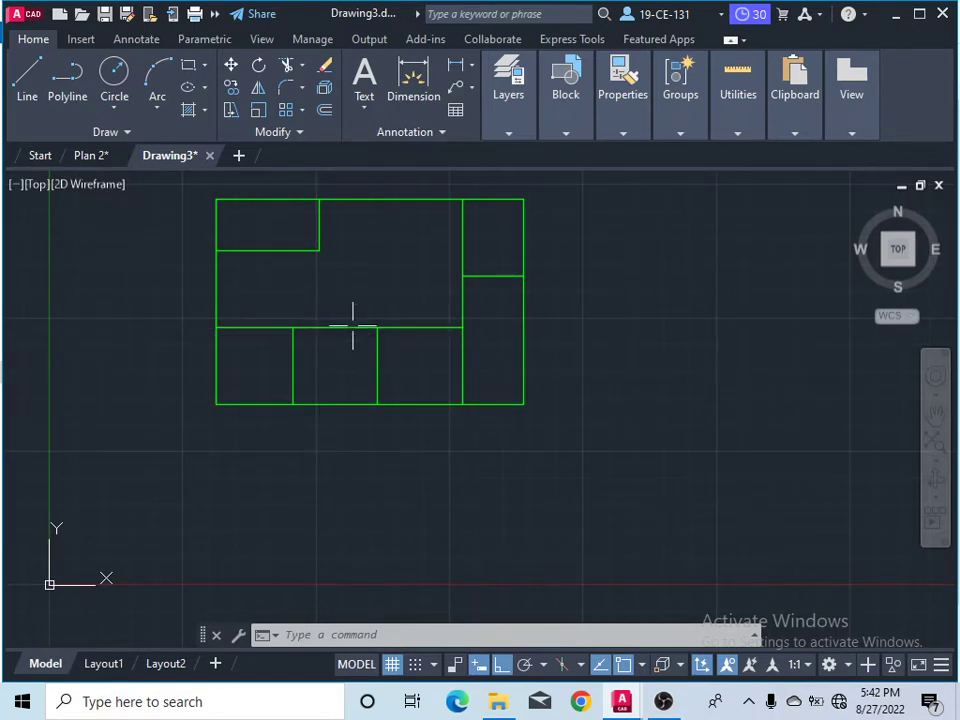
# Check the dining room walls in Plan 2 and extend the kitchen's right wall in Drawing3 down to the lower rooms' top wall
pyautogui.click(107, 166)
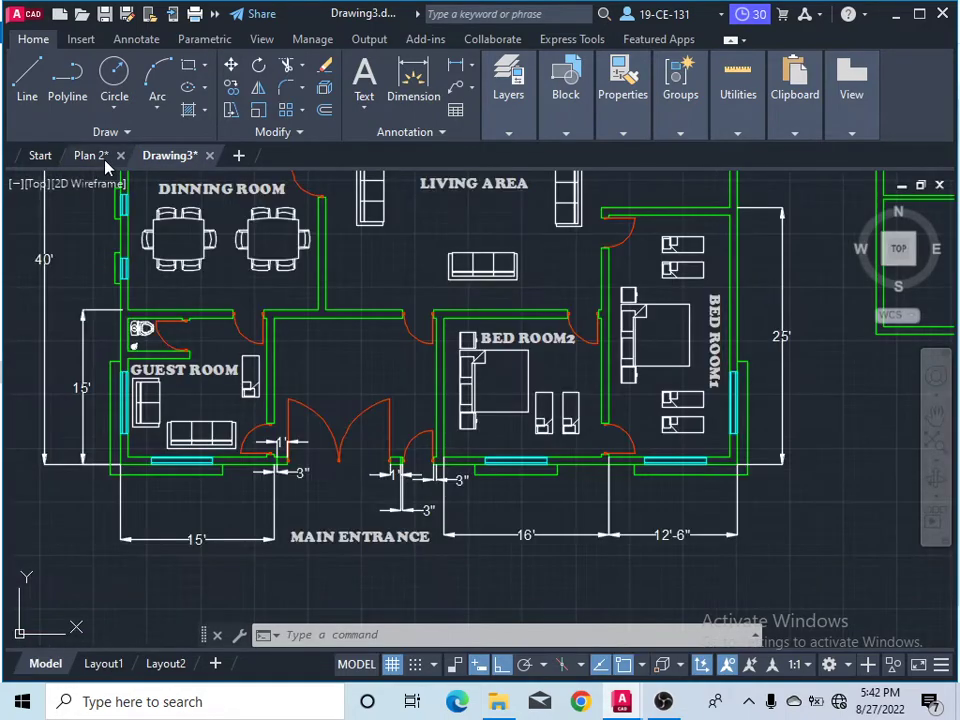
pyautogui.scroll(-2, 441, 481)
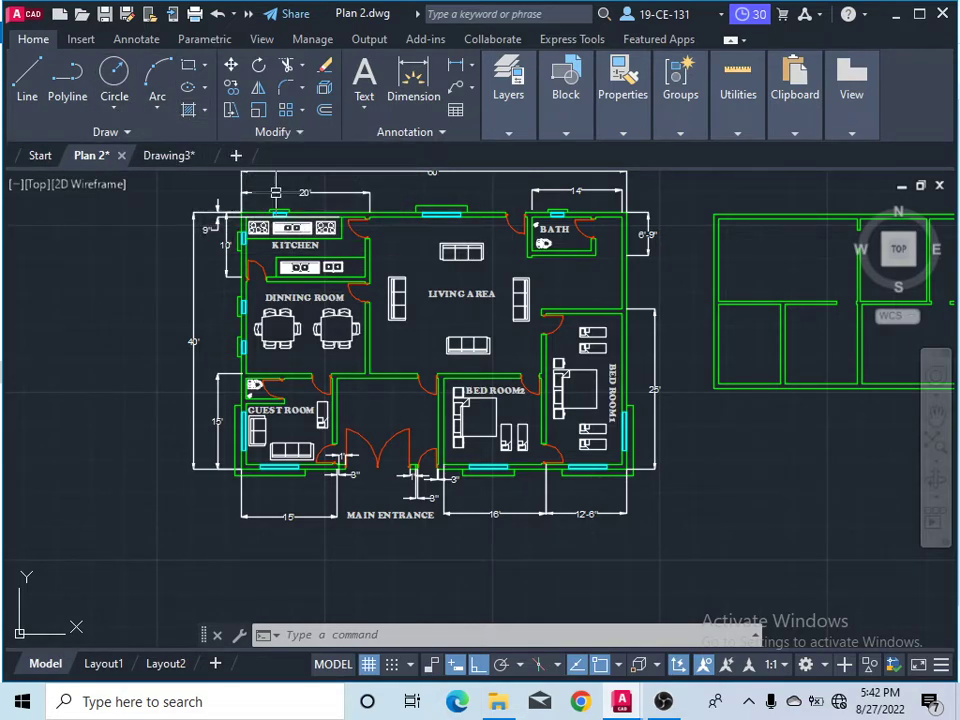
pyautogui.click(178, 158)
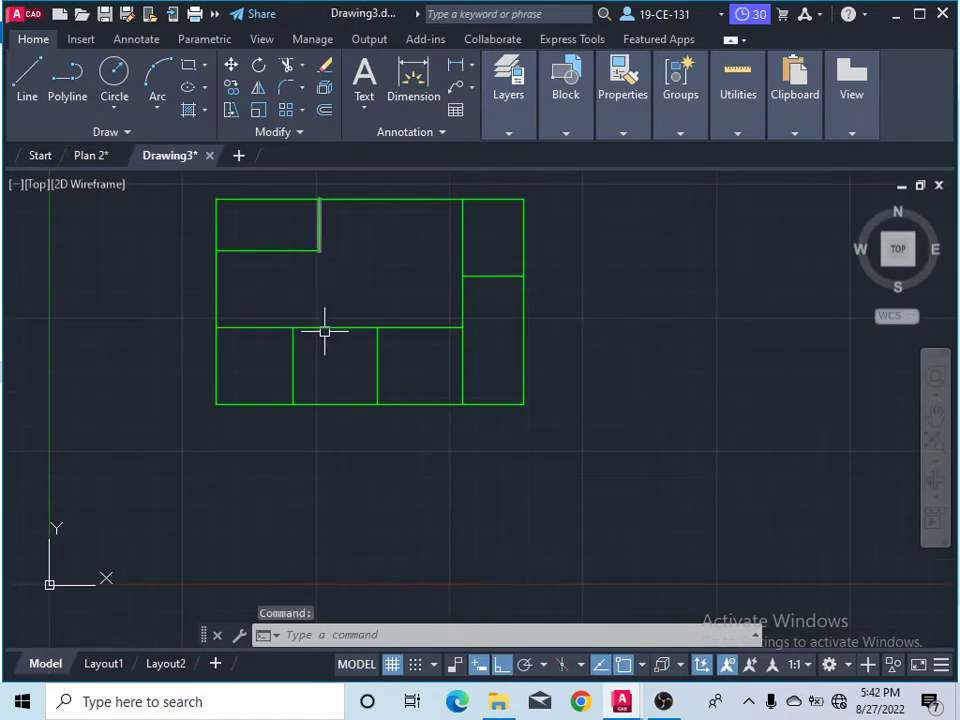
pyautogui.click(303, 67)
pyautogui.click(300, 131)
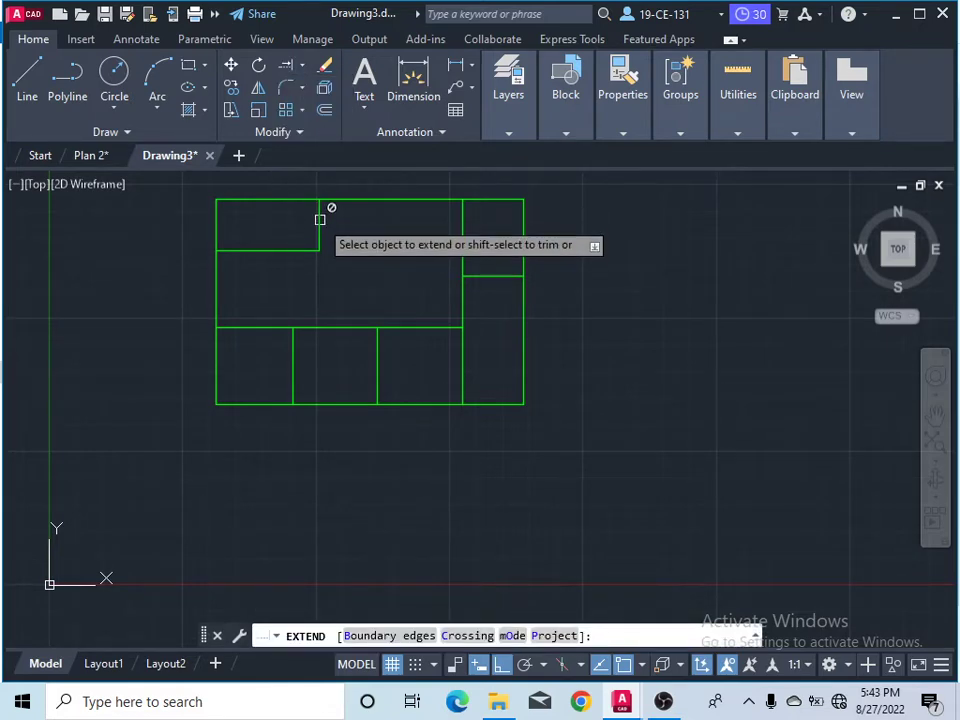
pyautogui.click(322, 233)
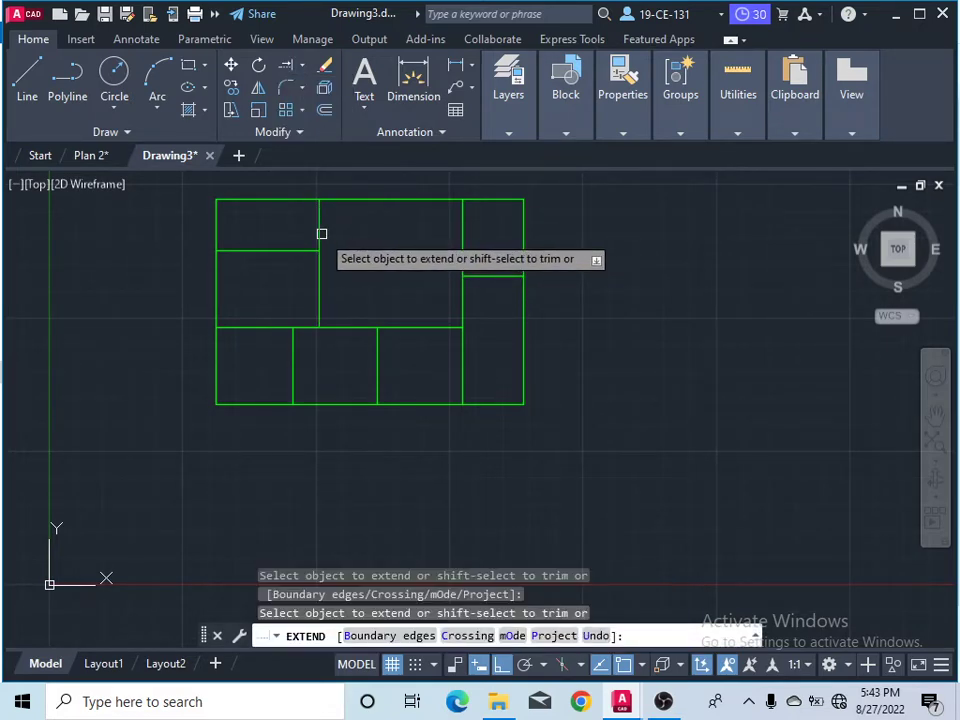
pyautogui.rightClick(358, 247)
pyautogui.click(375, 258)
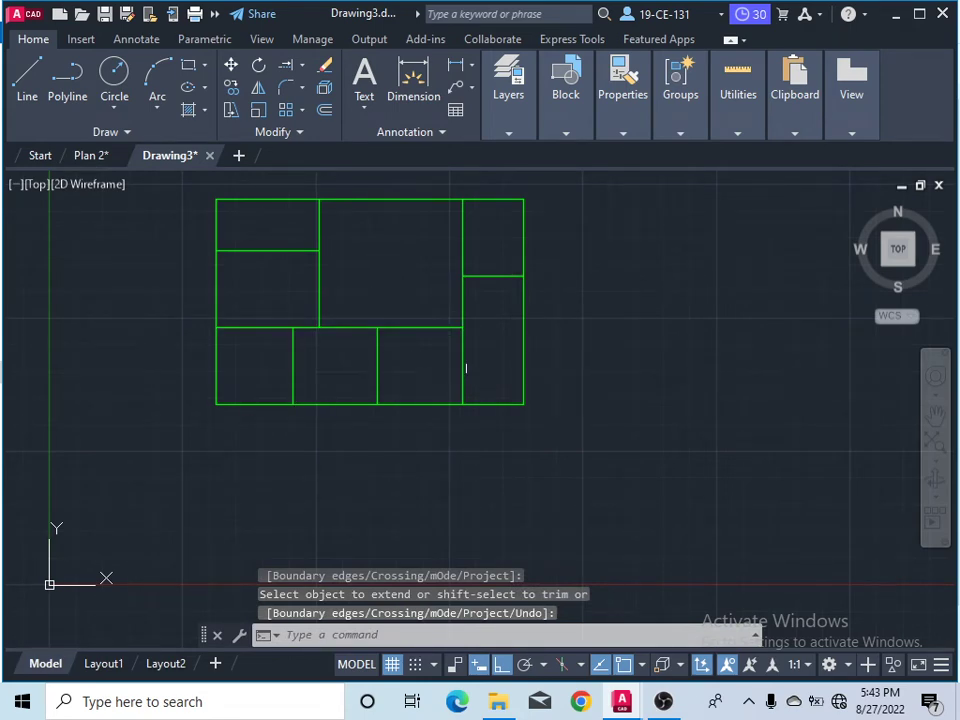
# Check the bath's dimensions in Plan 2 and offset Drawing3's top exterior wall 6'9 toward the inside of the outline
pyautogui.scroll(2, 497, 207)
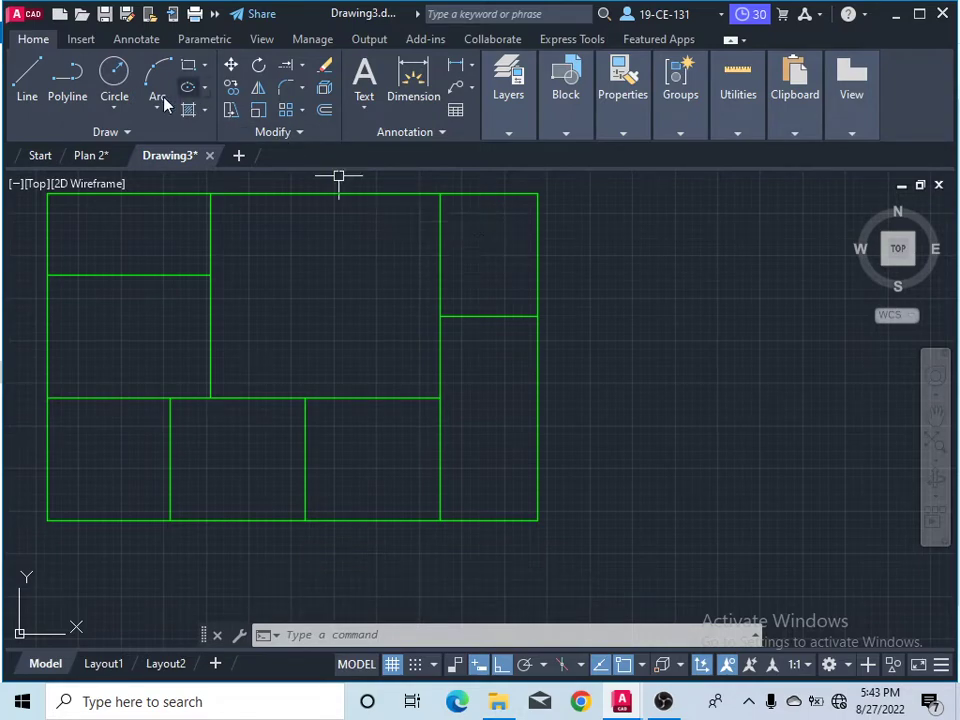
pyautogui.click(90, 158)
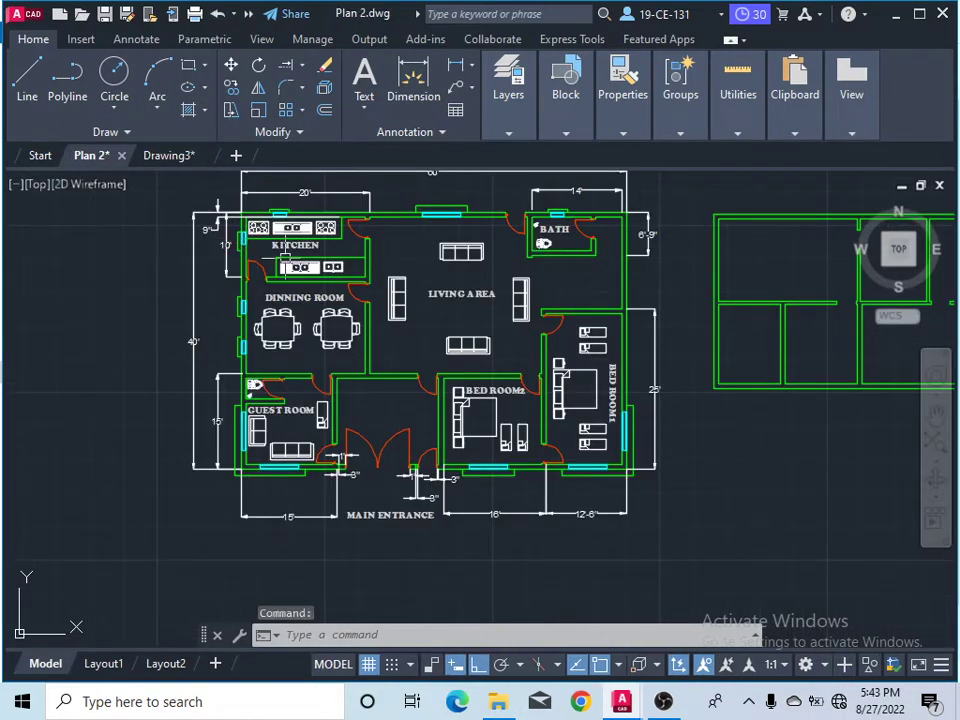
pyautogui.scroll(3, 608, 224)
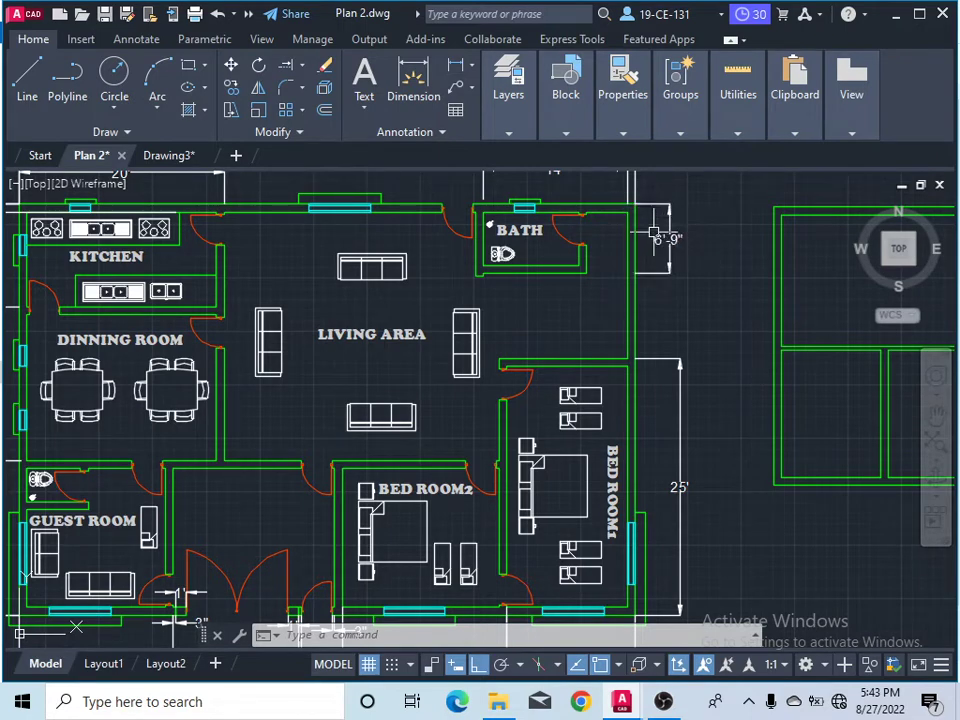
pyautogui.click(153, 162)
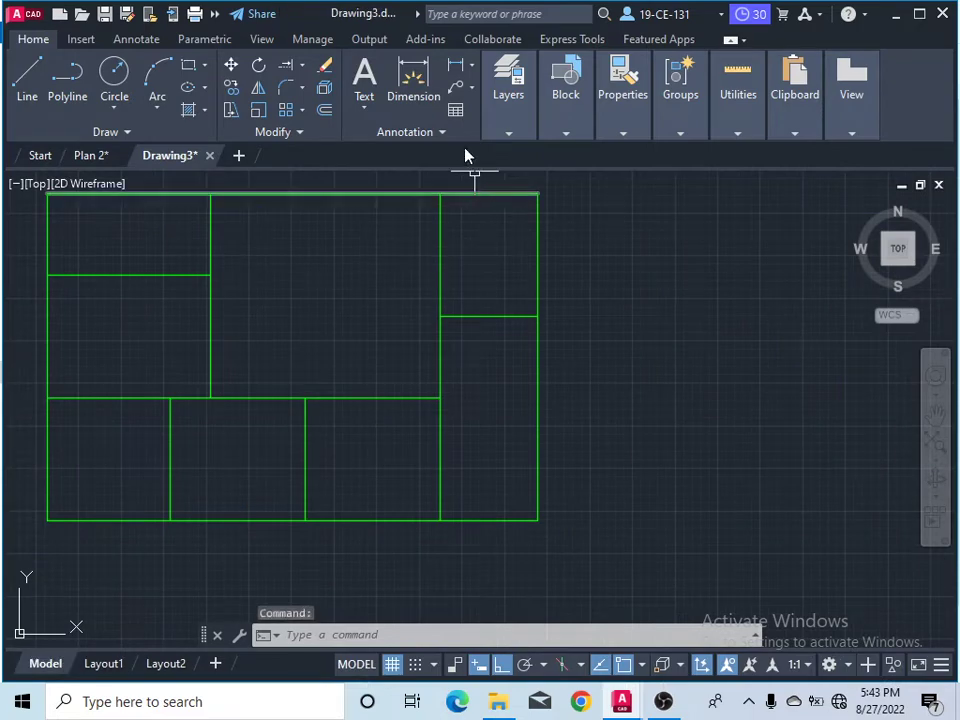
pyautogui.click(326, 110)
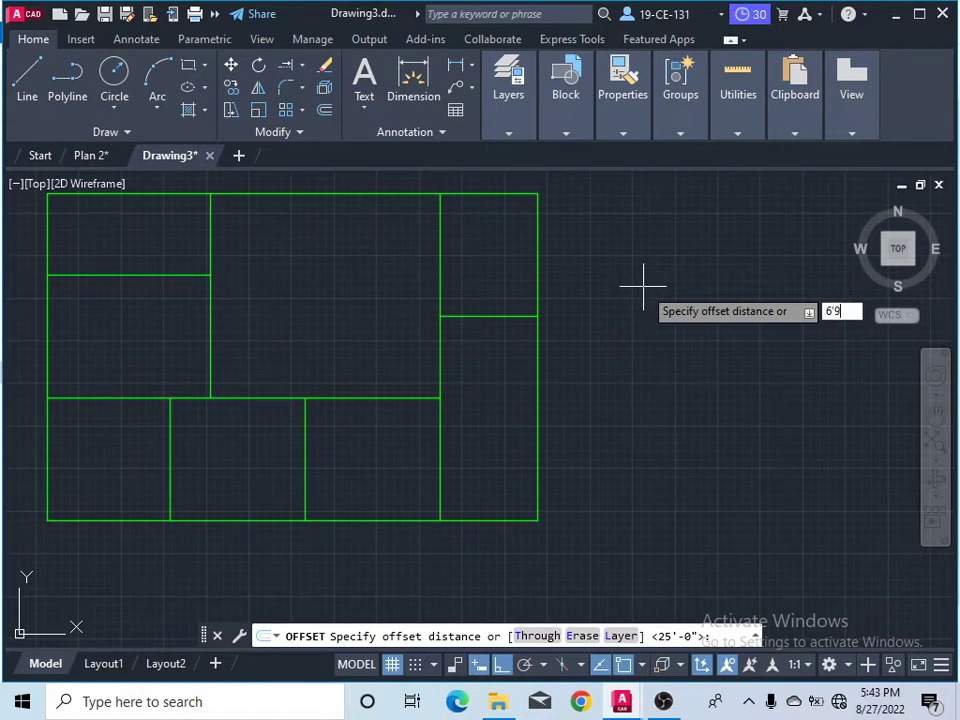
pyautogui.press('Return')
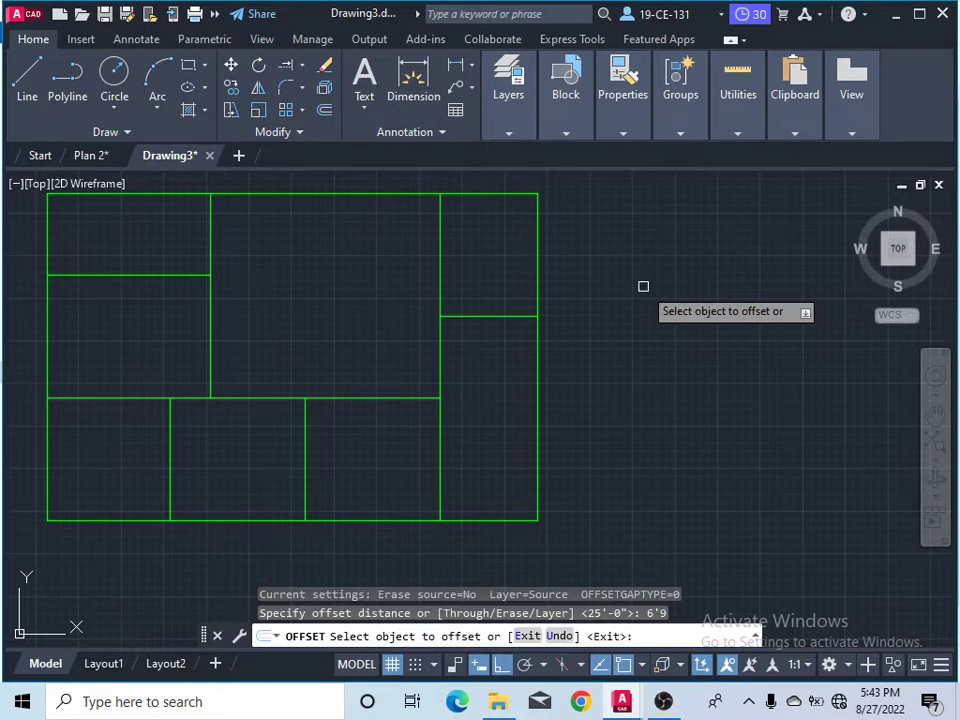
pyautogui.click(384, 195)
pyautogui.click(379, 236)
pyautogui.rightClick(379, 237)
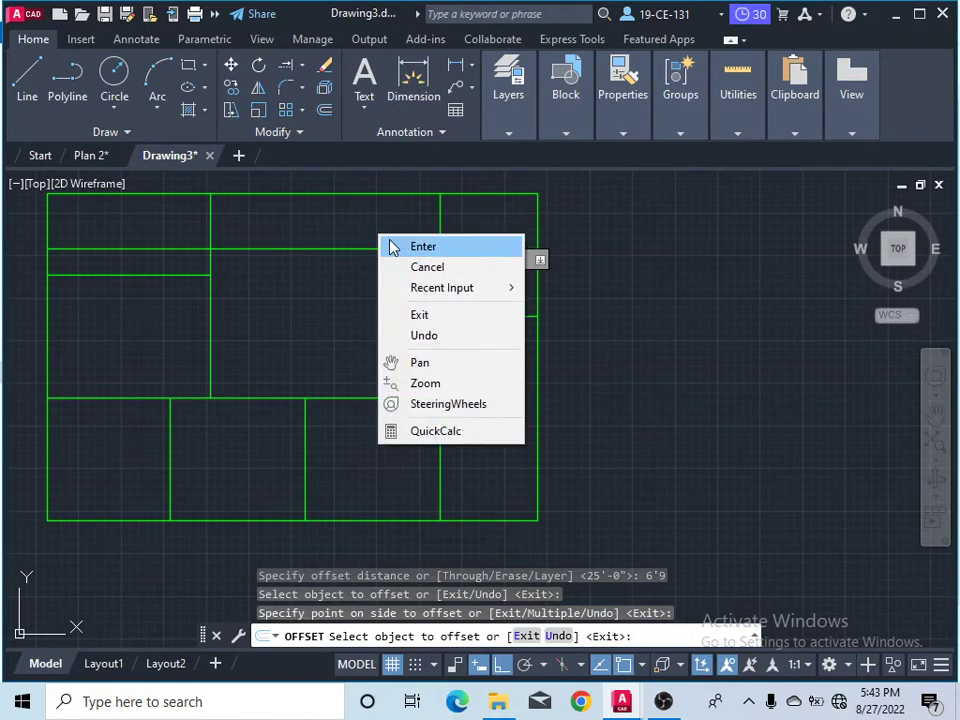
pyautogui.click(393, 247)
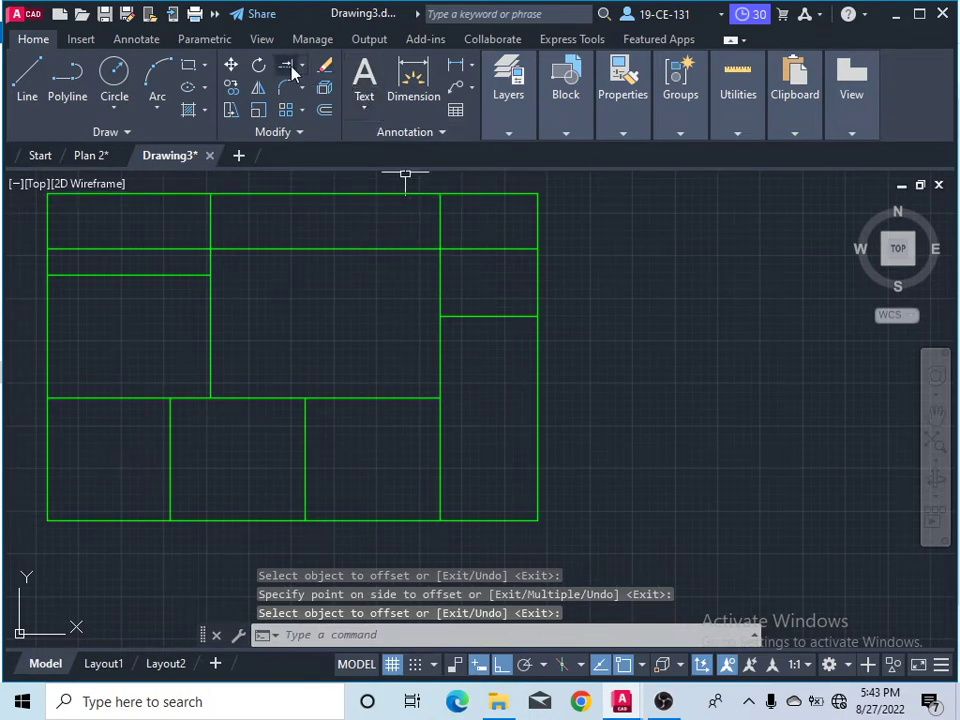
pyautogui.click(289, 70)
pyautogui.rightClick(158, 240)
pyautogui.click(185, 238)
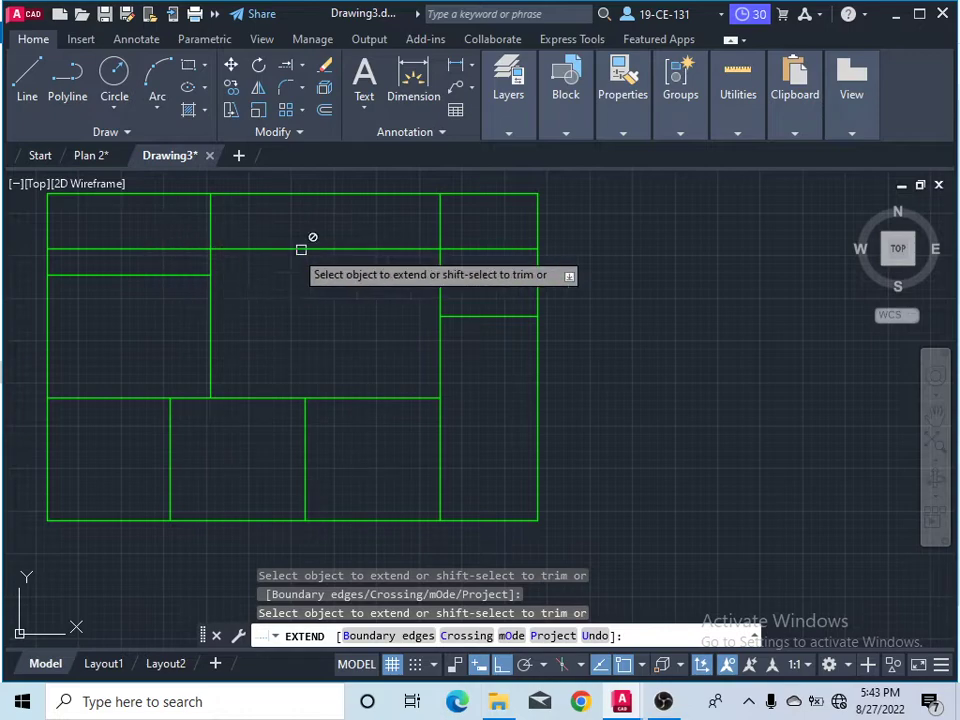
pyautogui.rightClick(360, 288)
pyautogui.click(372, 297)
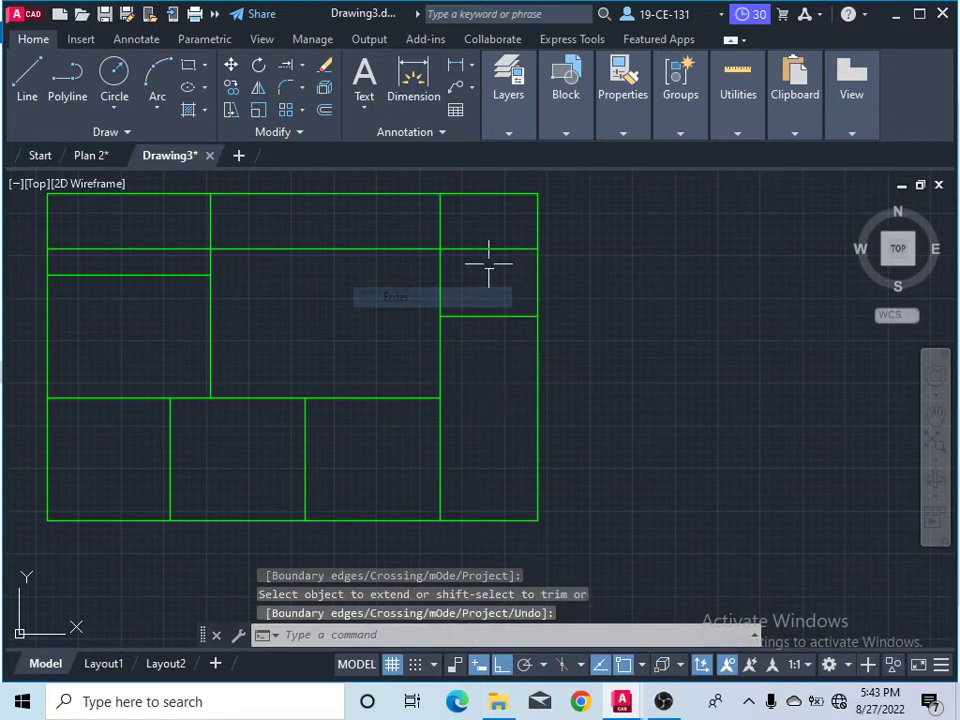
# Trim the 6'9 offset line left of the bath and the vertical wall segment between the bath and Bed Room1
pyautogui.click(302, 66)
pyautogui.click(303, 95)
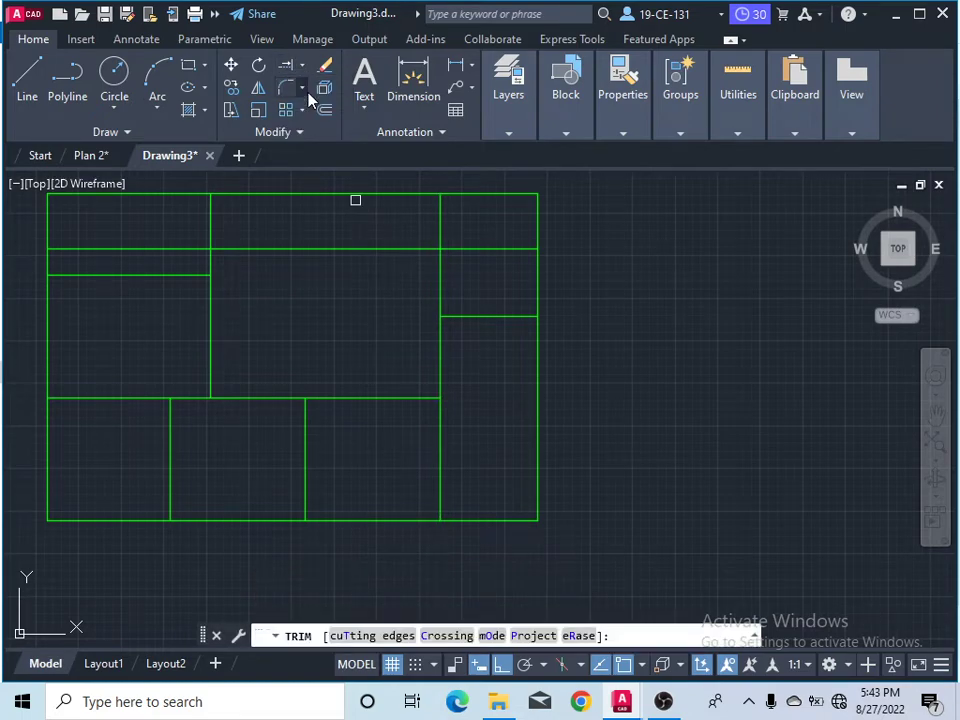
pyautogui.click(330, 247)
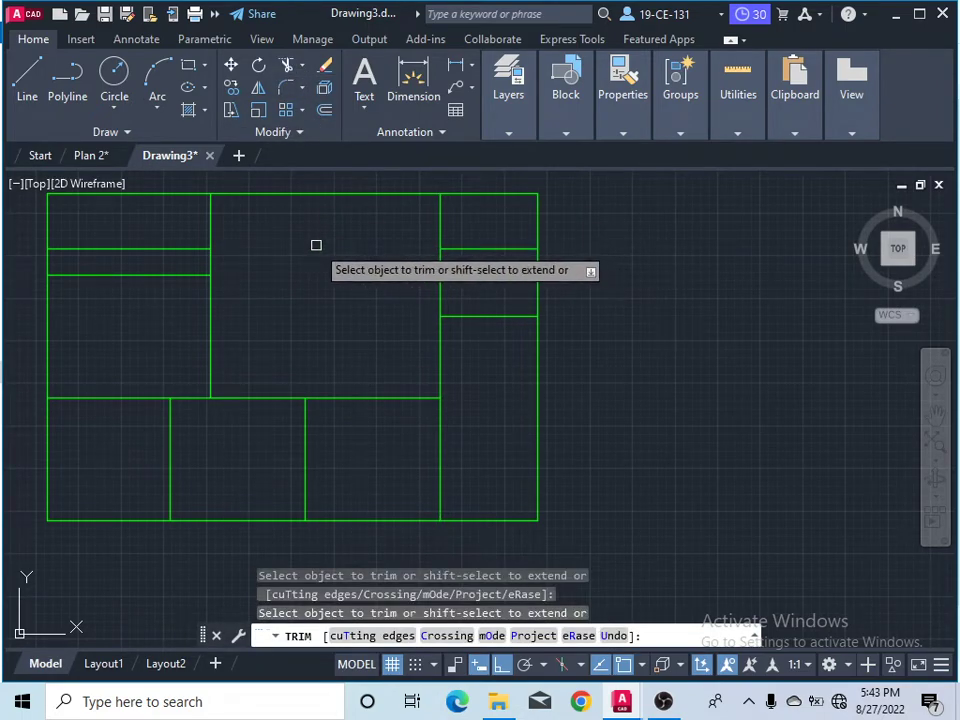
pyautogui.click(178, 247)
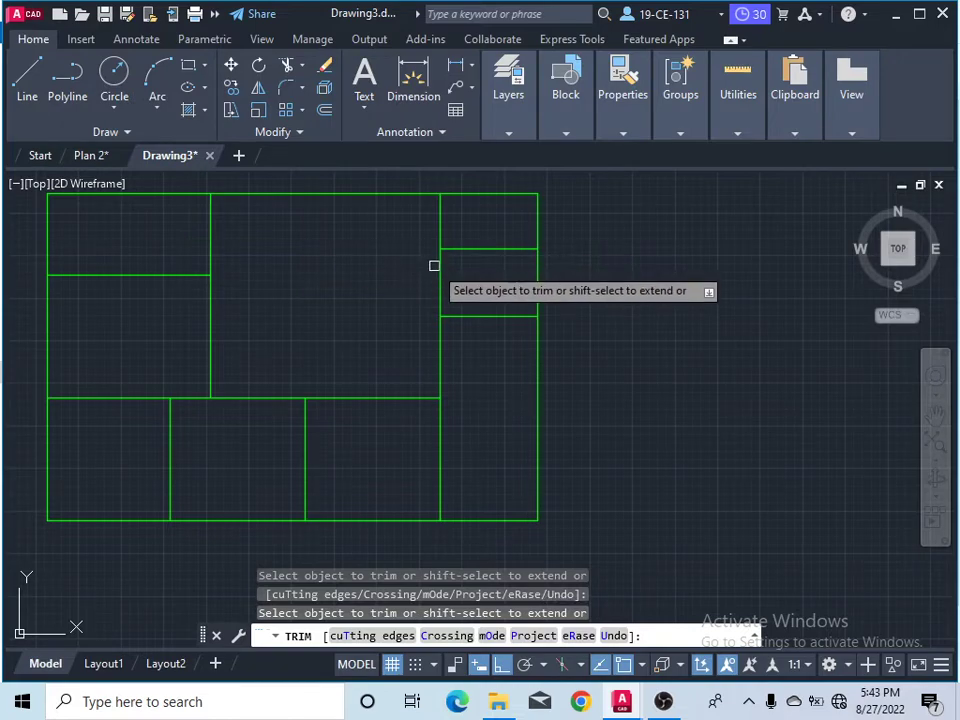
pyautogui.rightClick(603, 258)
pyautogui.click(624, 272)
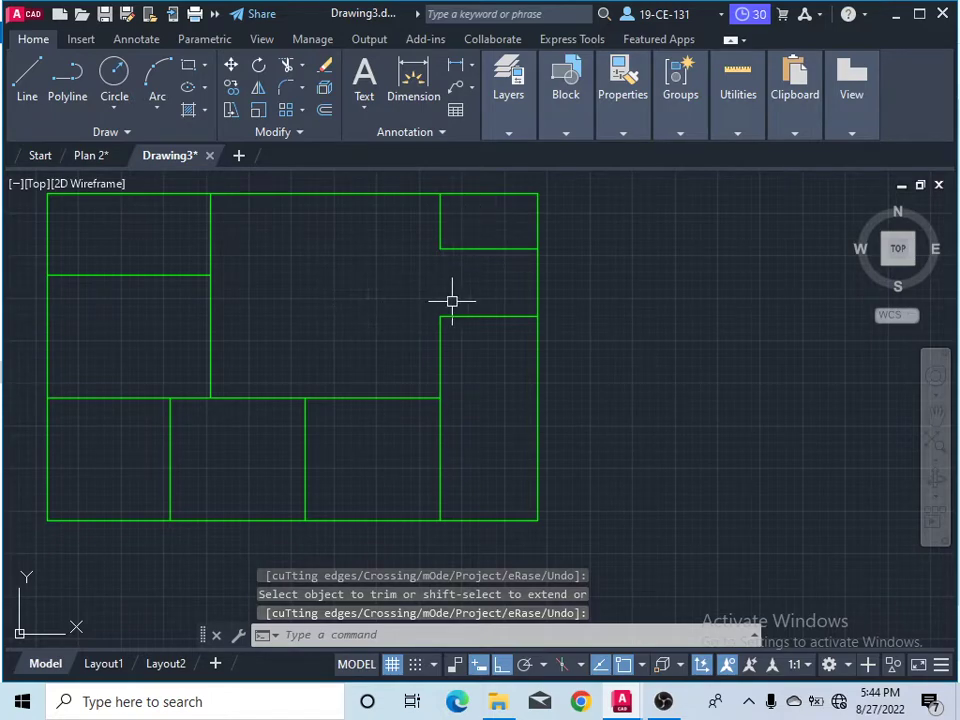
pyautogui.scroll(-2, 495, 321)
pyautogui.scroll(2, 364, 300)
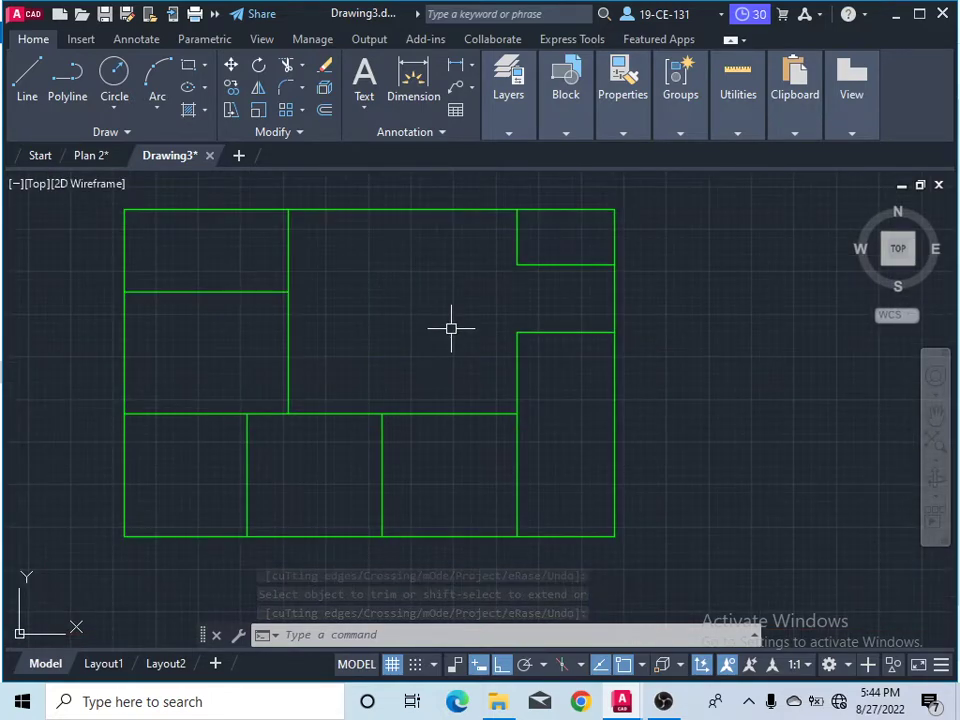
pyautogui.scroll(-2, 448, 326)
pyautogui.scroll(2, 441, 328)
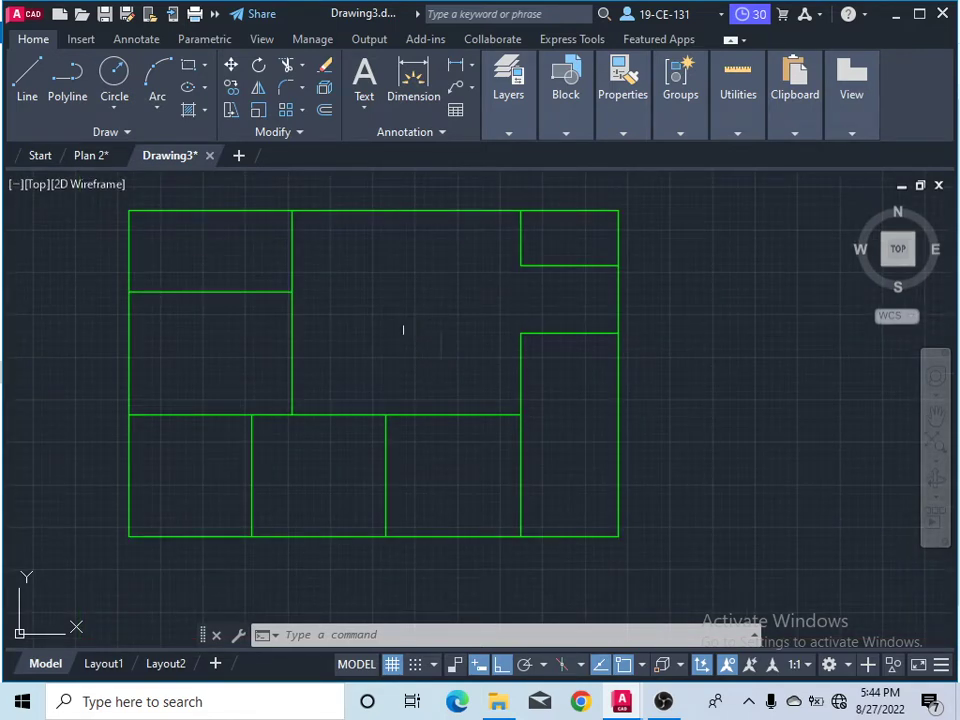
# Check the overall room layout in Plan 2 against the wall lines in Drawing3
pyautogui.click(85, 158)
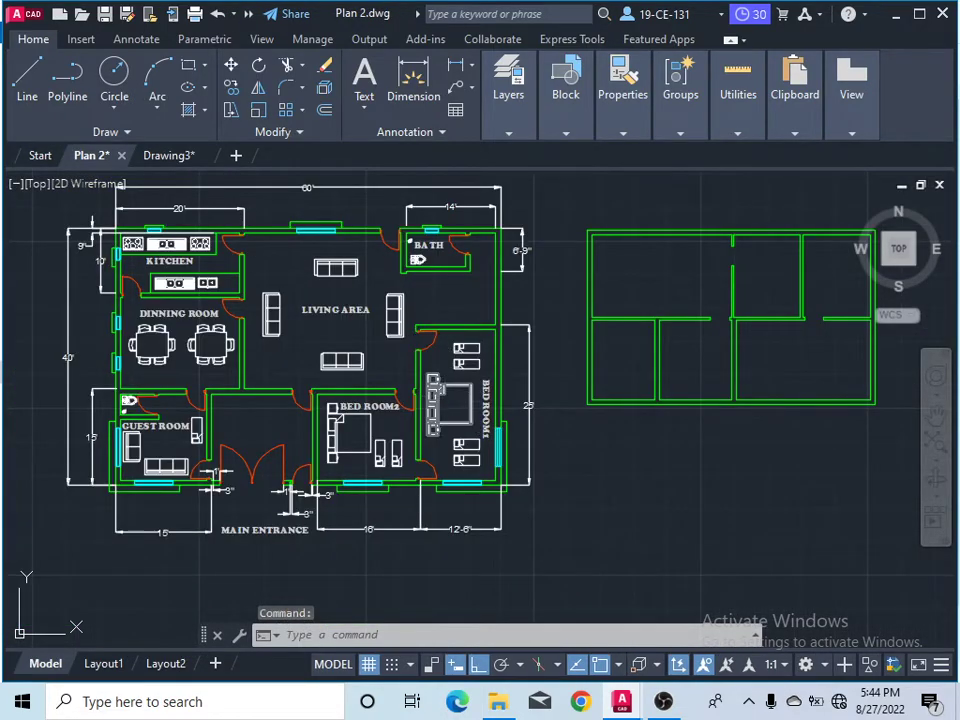
pyautogui.click(170, 157)
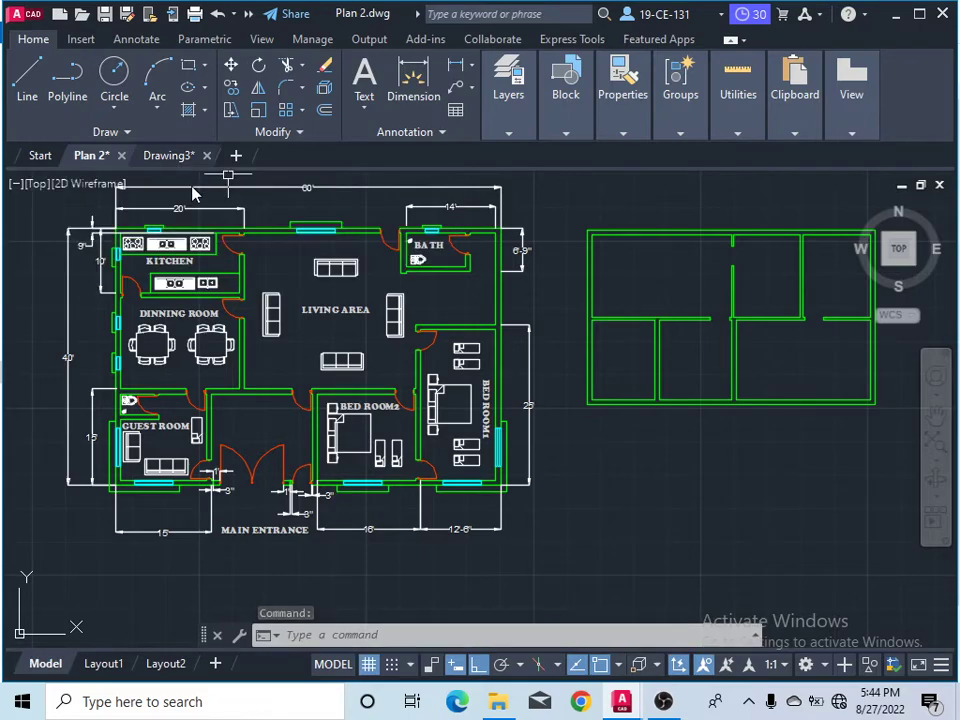
pyautogui.hotkey('ctrl', 'Tab')
pyautogui.scroll(-2, 565, 323)
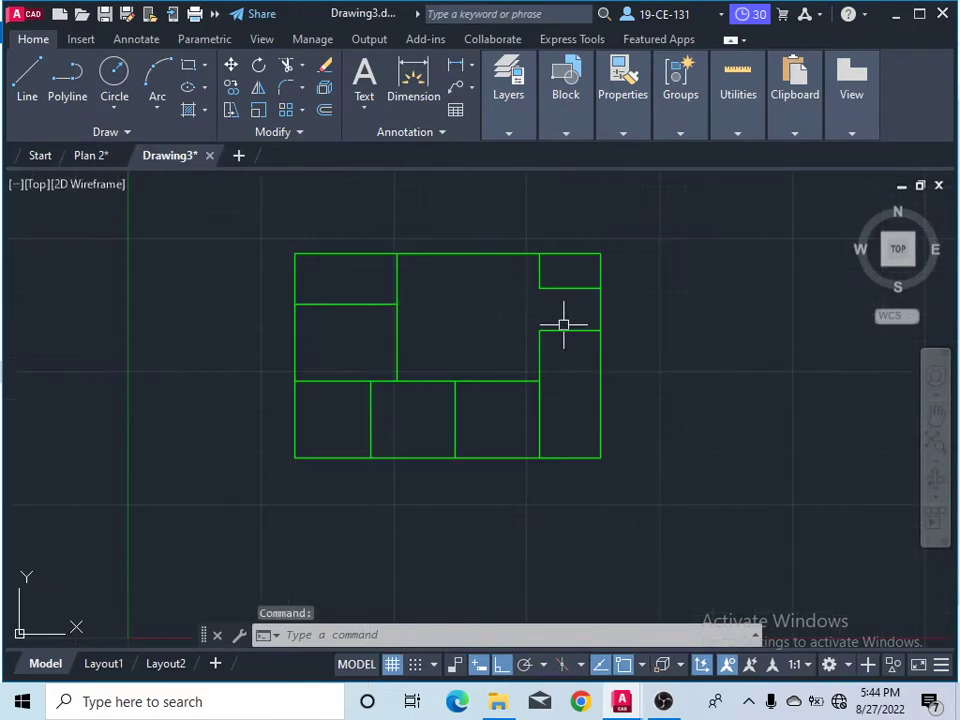
pyautogui.scroll(2, 477, 330)
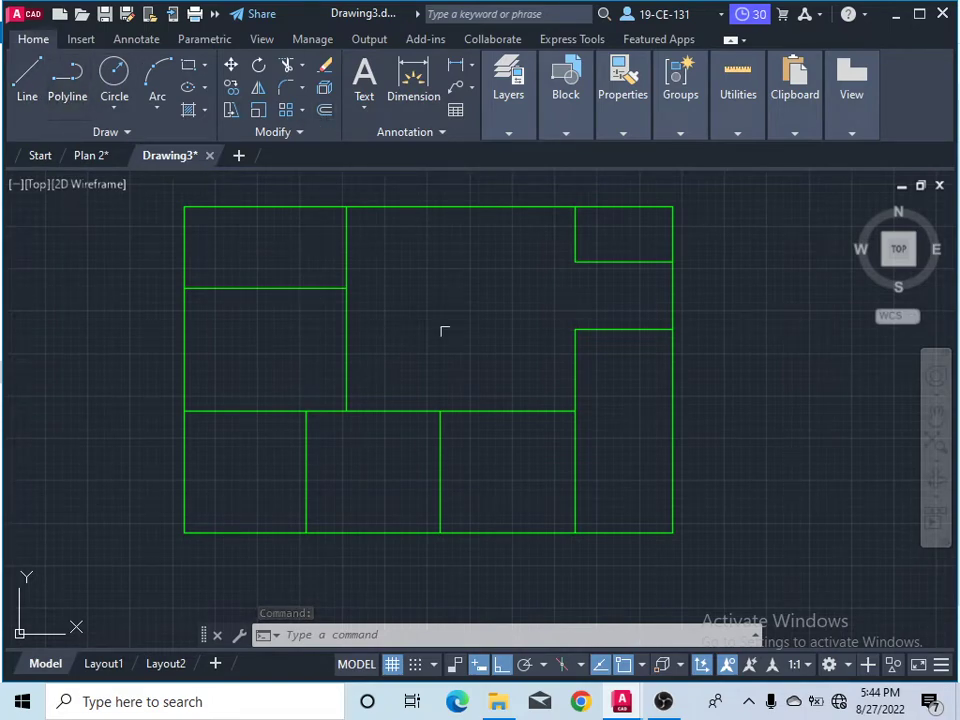
pyautogui.scroll(-2, 494, 328)
pyautogui.click(640, 212)
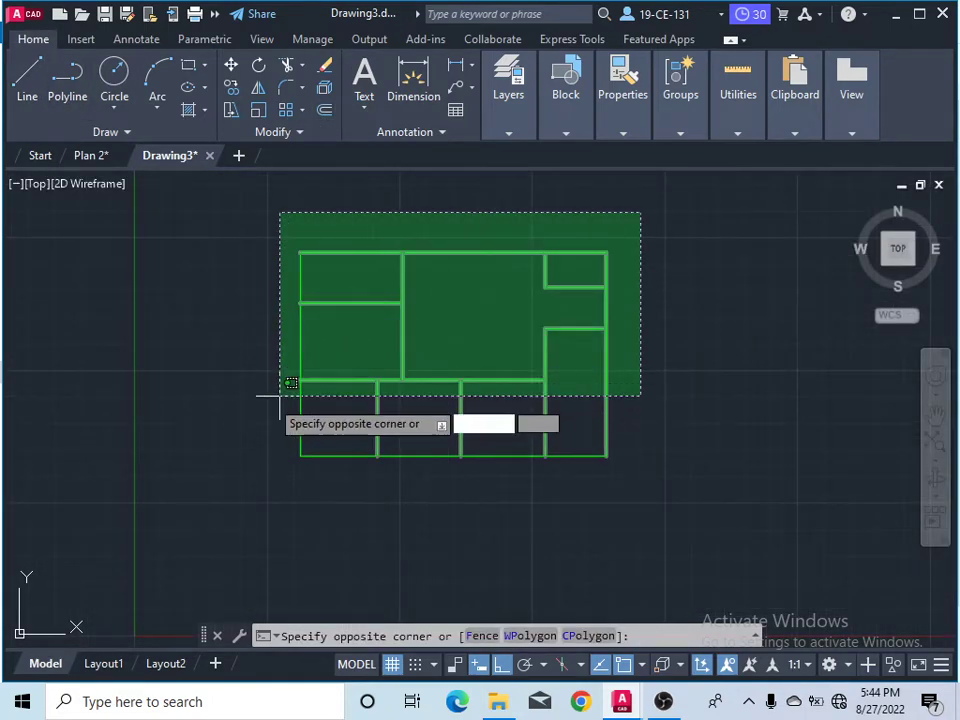
pyautogui.click(660, 284)
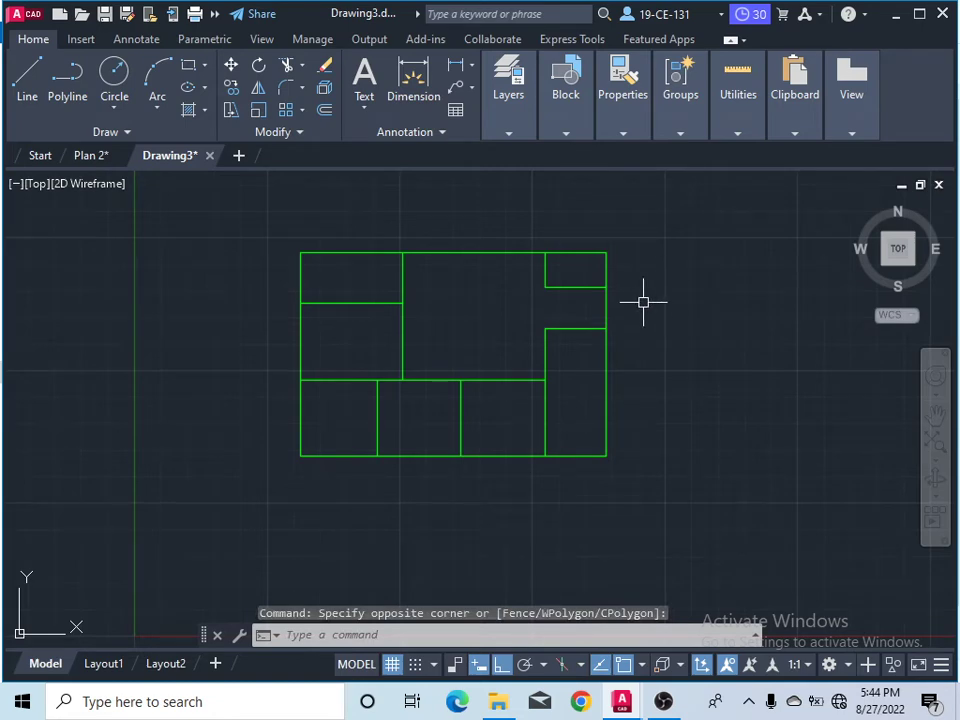
# Join the four exterior wall lines of the house outline into a single polyline
pyautogui.click(445, 254)
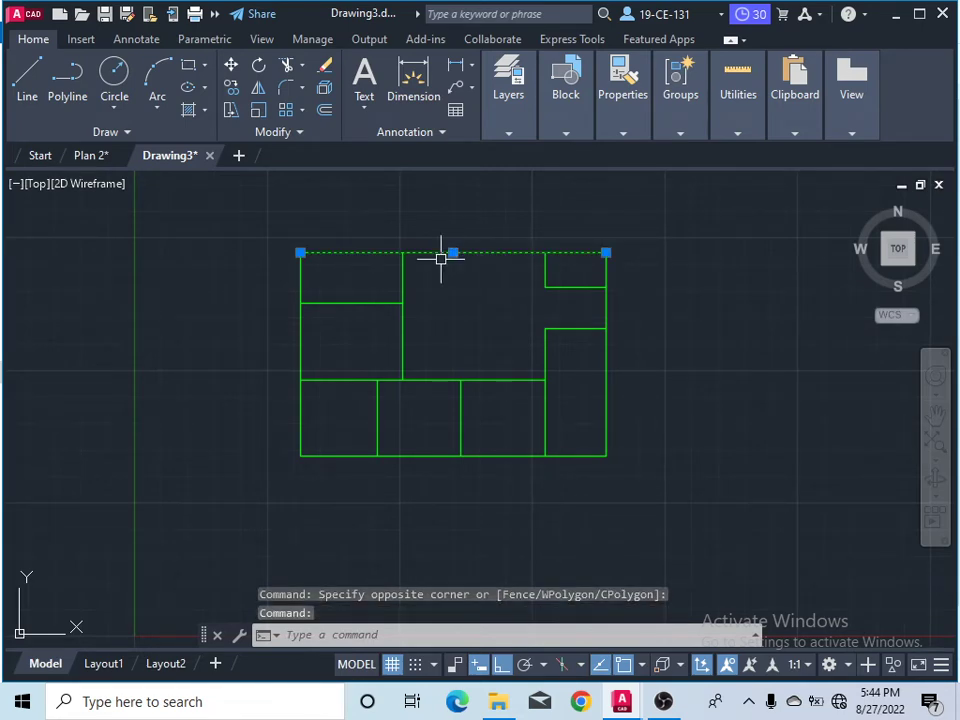
pyautogui.click(302, 330)
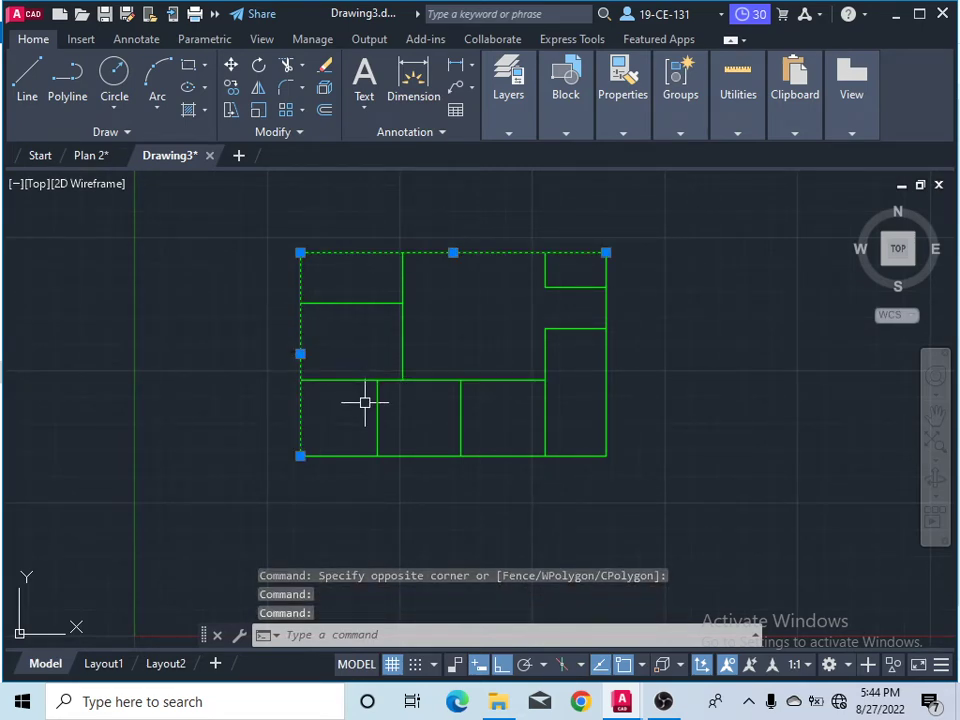
pyautogui.click(347, 455)
pyautogui.click(606, 381)
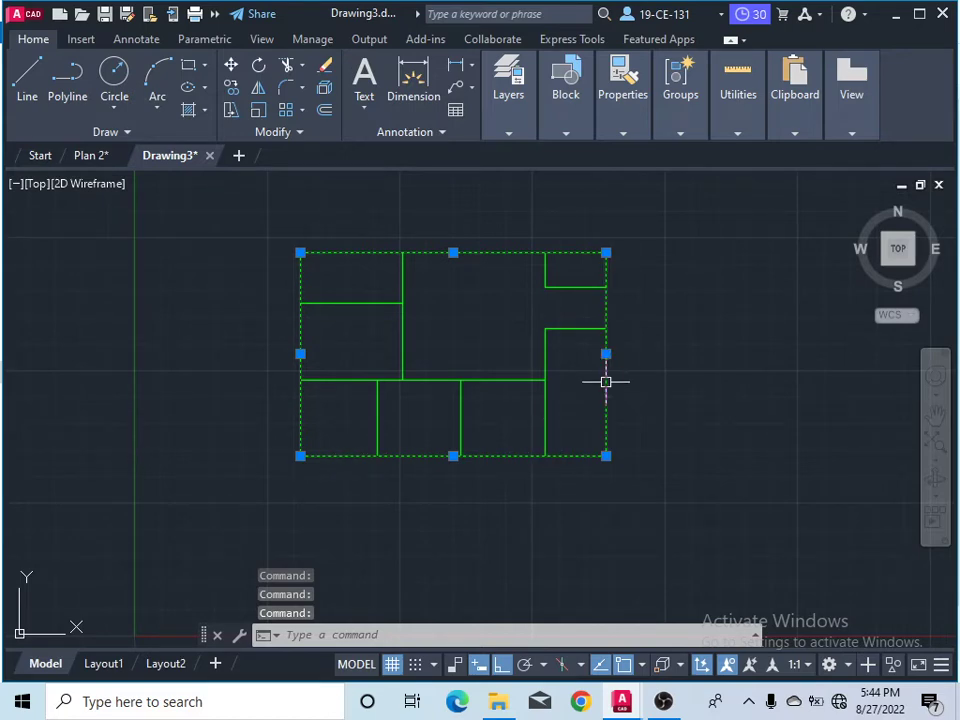
pyautogui.write('jo')
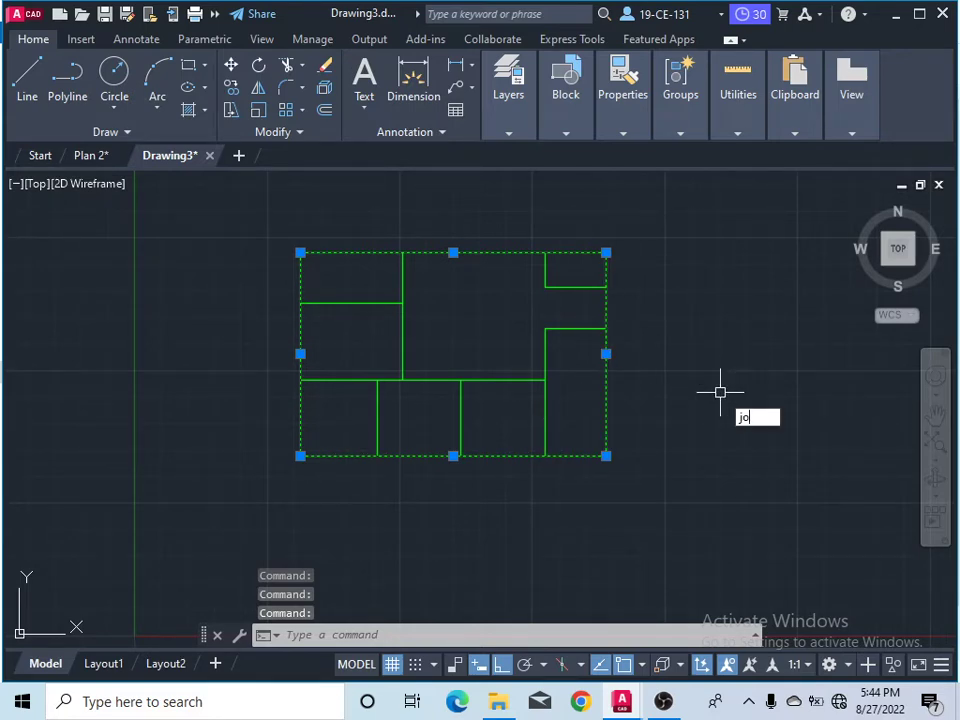
pyautogui.write('i')
pyautogui.press('Return')
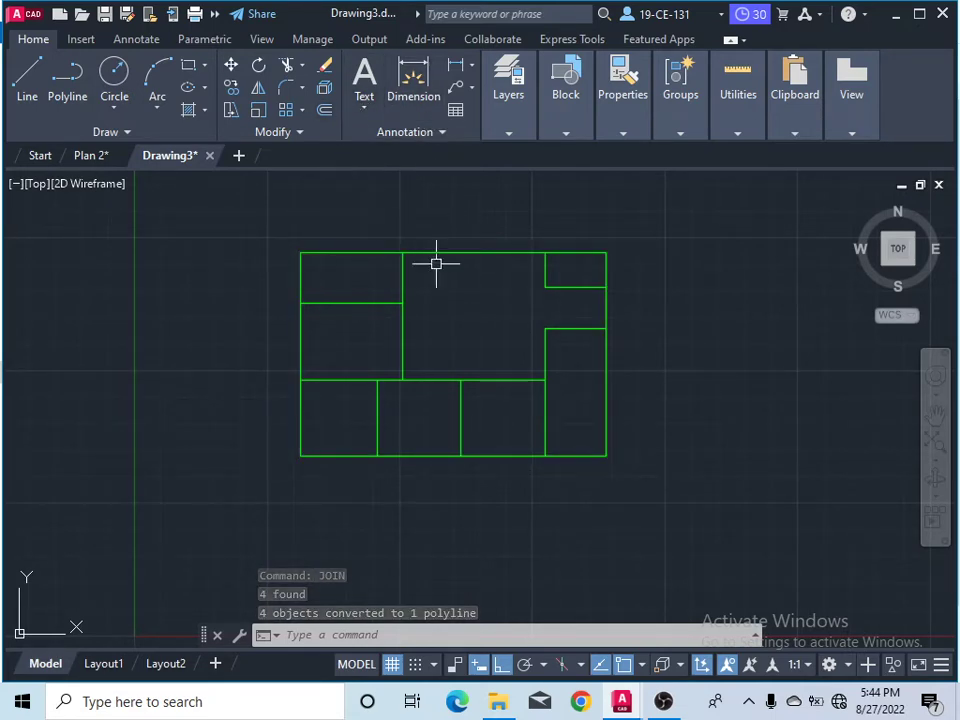
# Offset the joined exterior outline 9" toward the inside of the house
pyautogui.scroll(2, 648, 322)
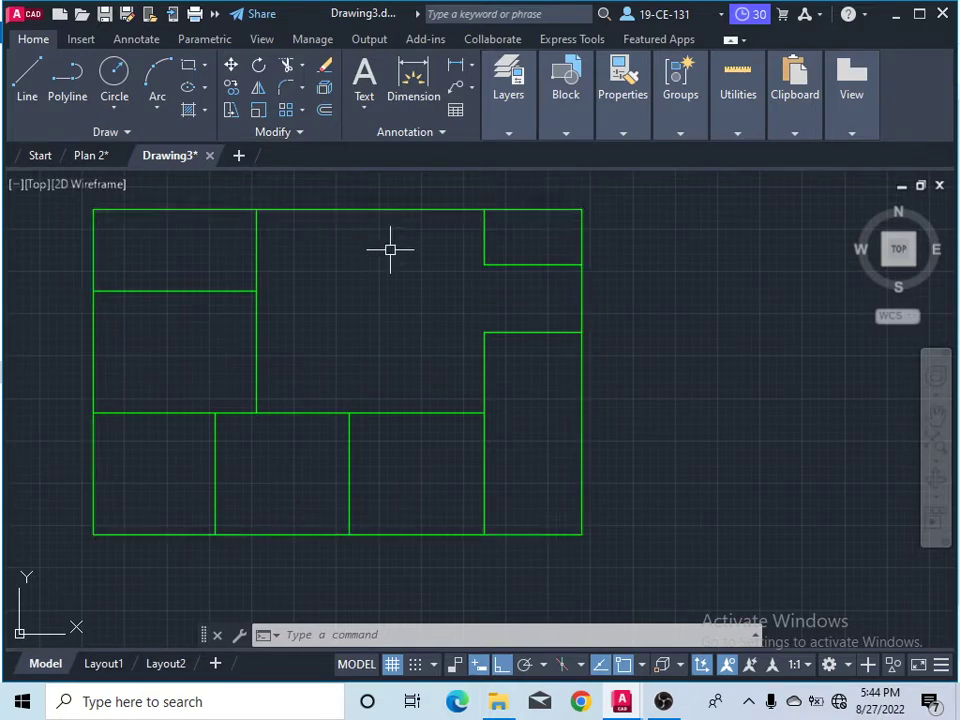
pyautogui.click(326, 112)
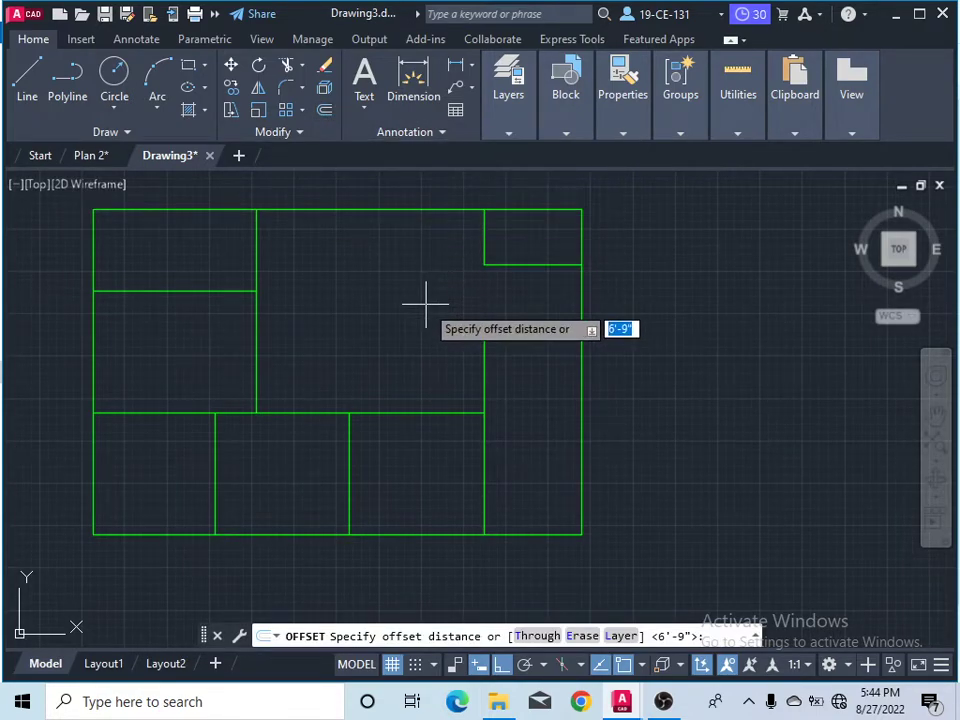
pyautogui.press('BackSpace')
pyautogui.press('Return')
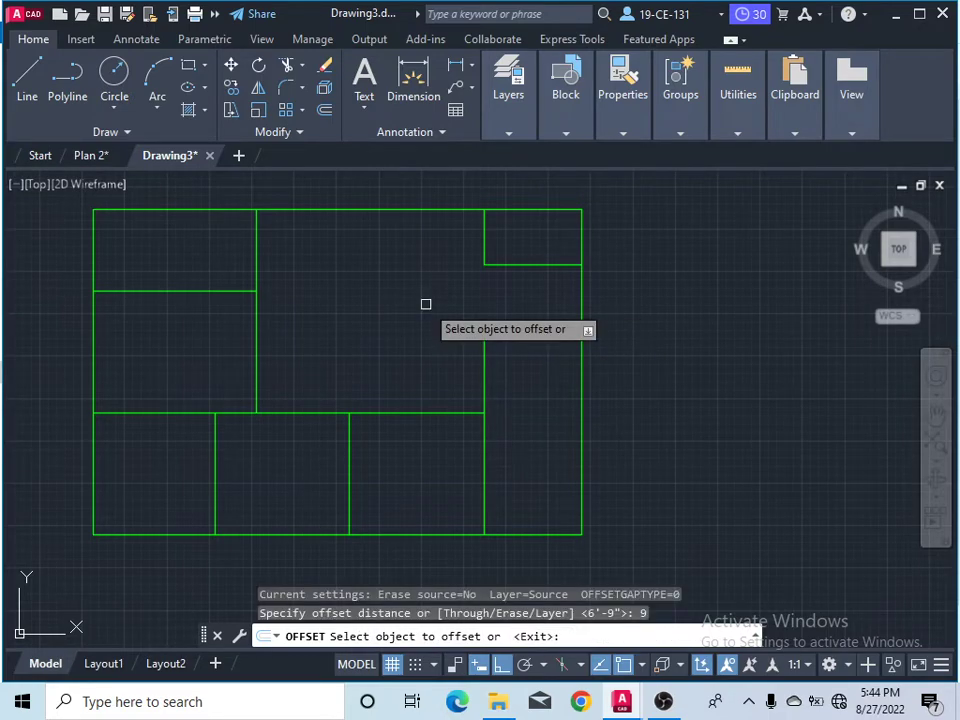
pyautogui.click(357, 208)
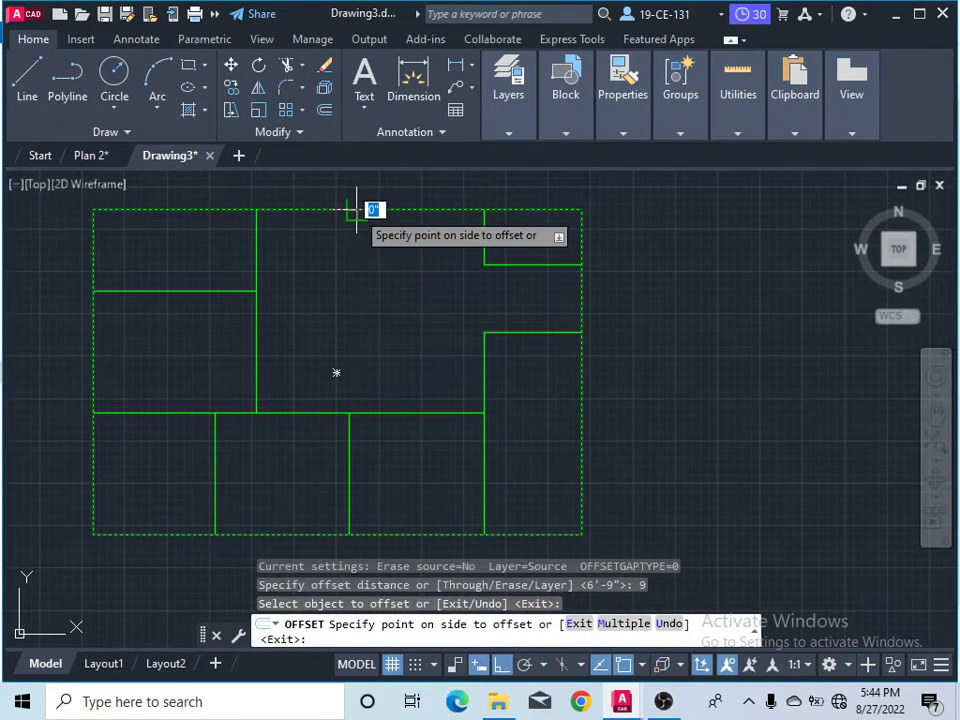
pyautogui.click(370, 297)
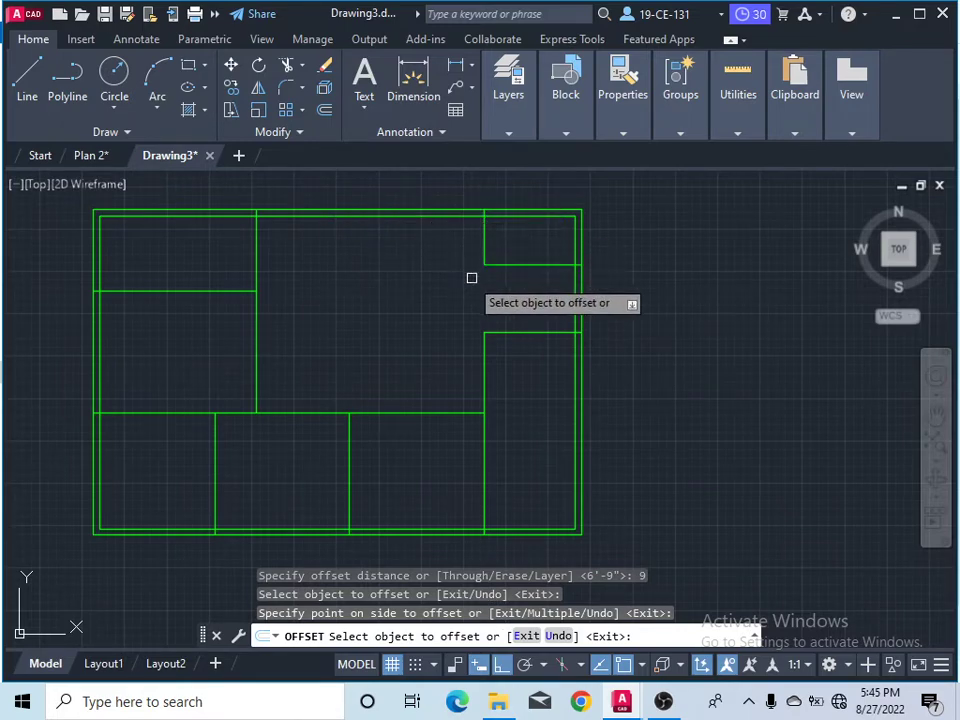
# Offset the bath's left and bottom wall lines 9" toward the inside of the bath
pyautogui.click(484, 242)
pyautogui.click(517, 240)
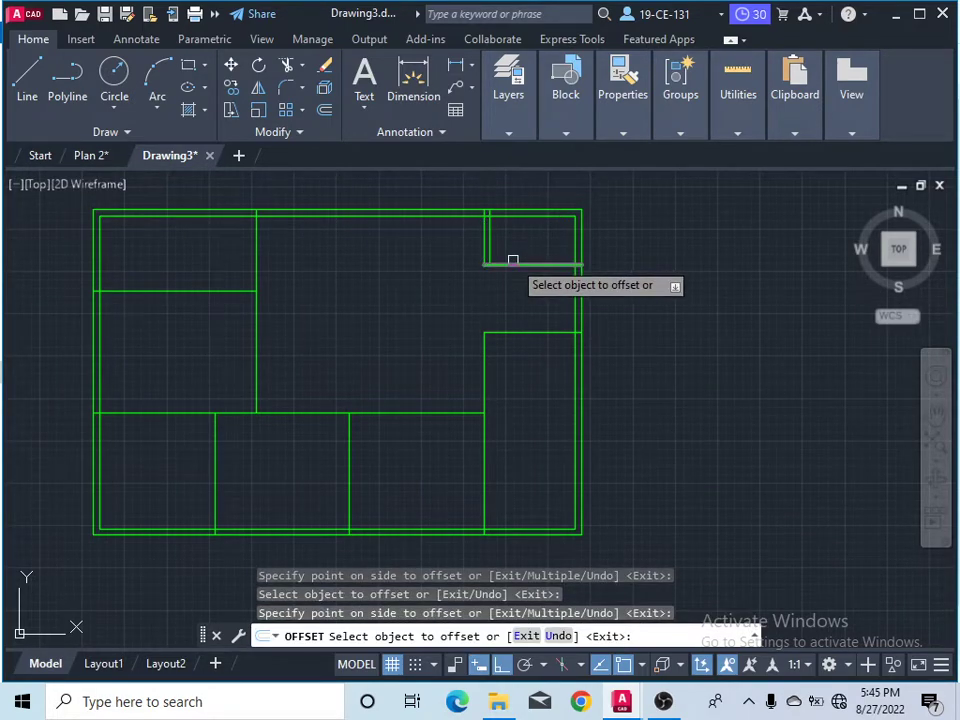
pyautogui.click(510, 262)
pyautogui.click(514, 258)
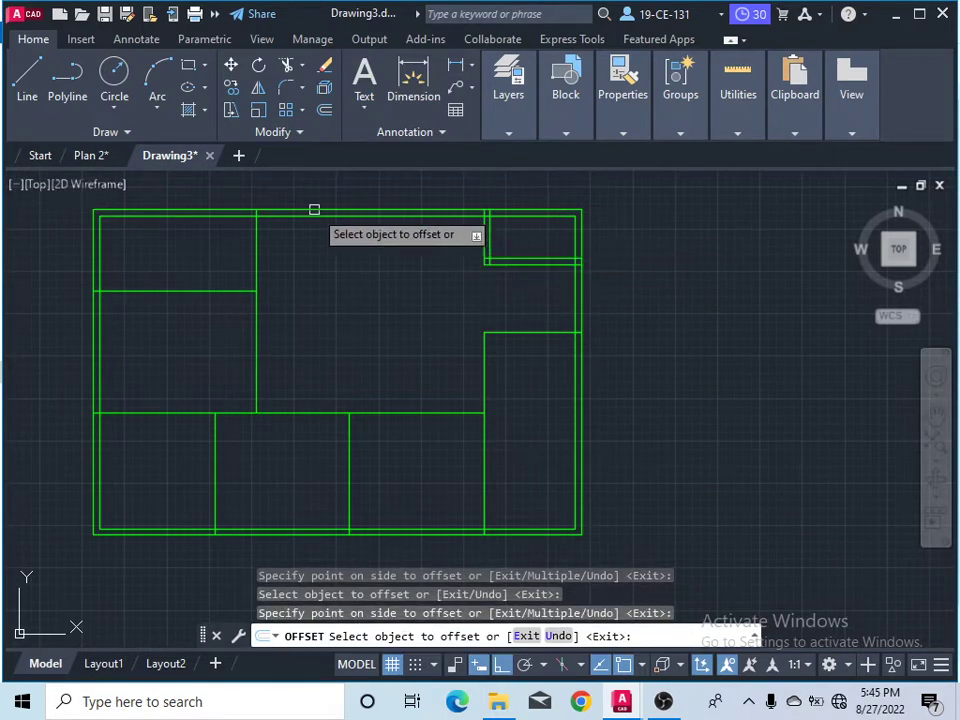
# Check the walls in Plan 2, and offset Drawing3's kitchen and dining right wall and the kitchen's bottom wall 9" toward the kitchen
pyautogui.click(92, 157)
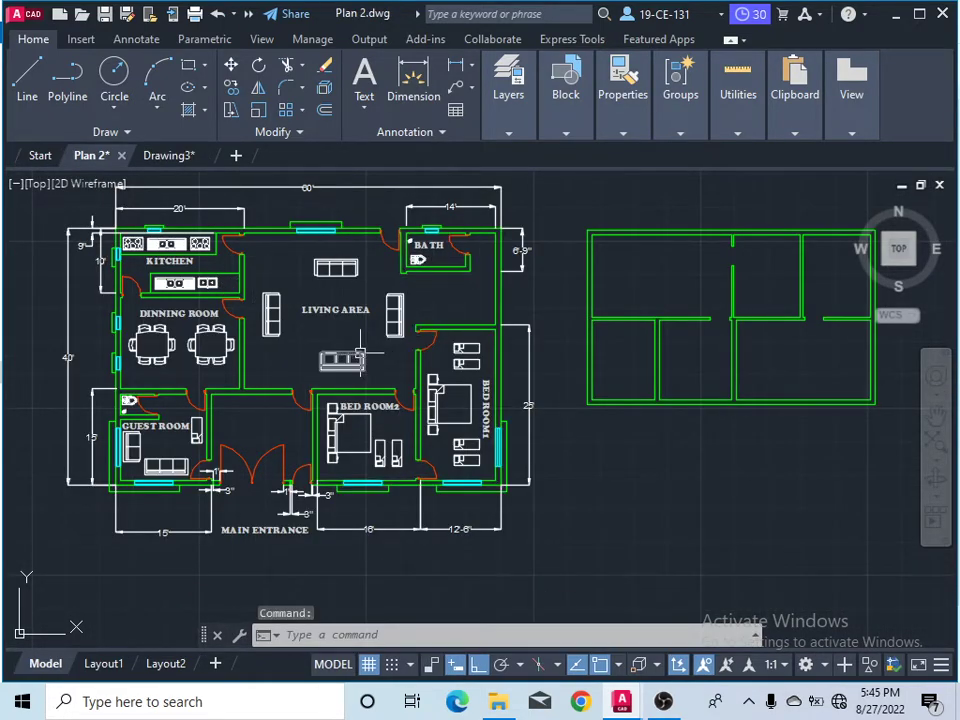
pyautogui.click(166, 157)
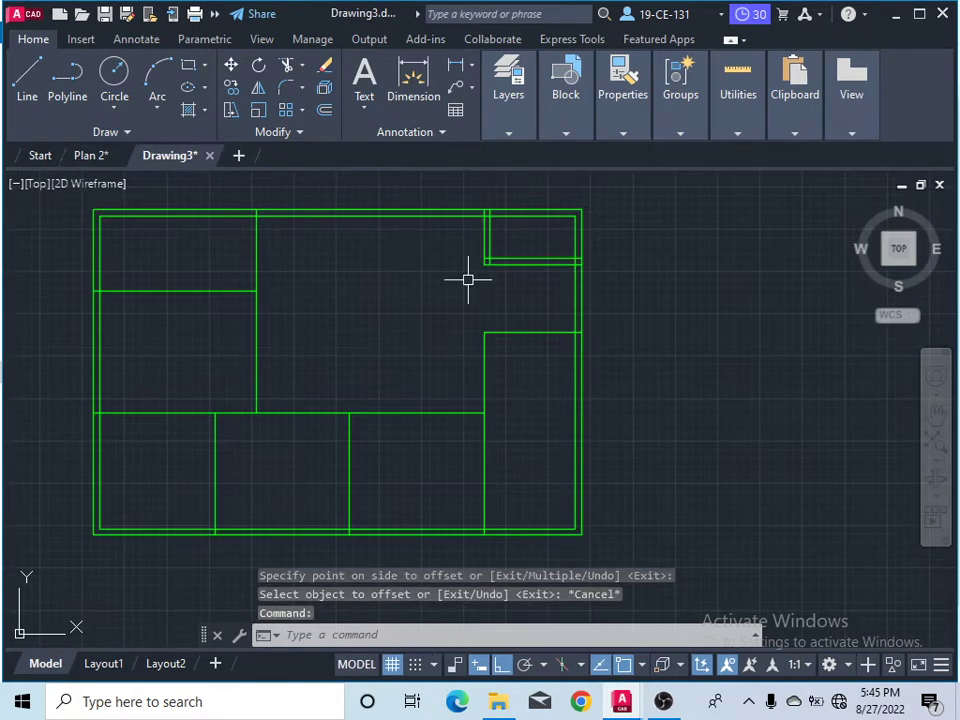
pyautogui.click(329, 114)
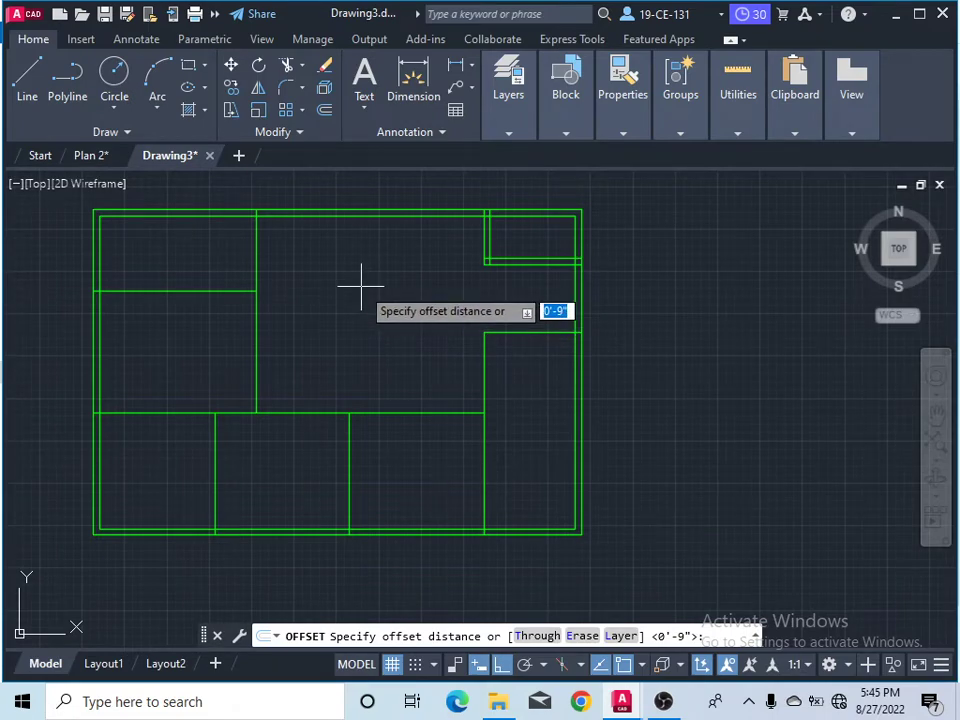
pyautogui.press('Return')
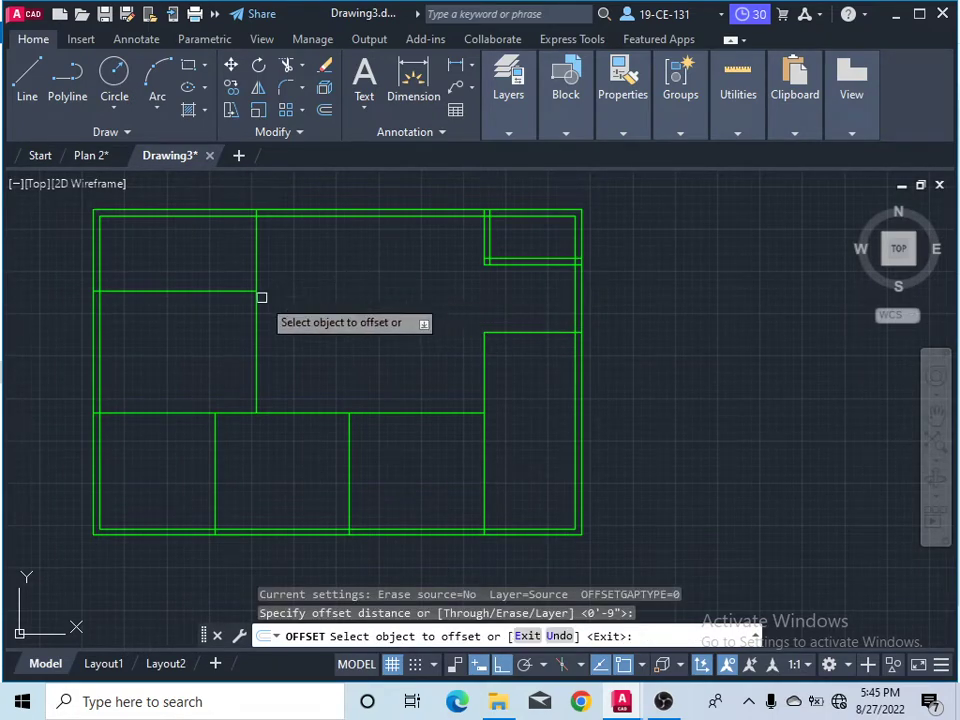
pyautogui.click(256, 252)
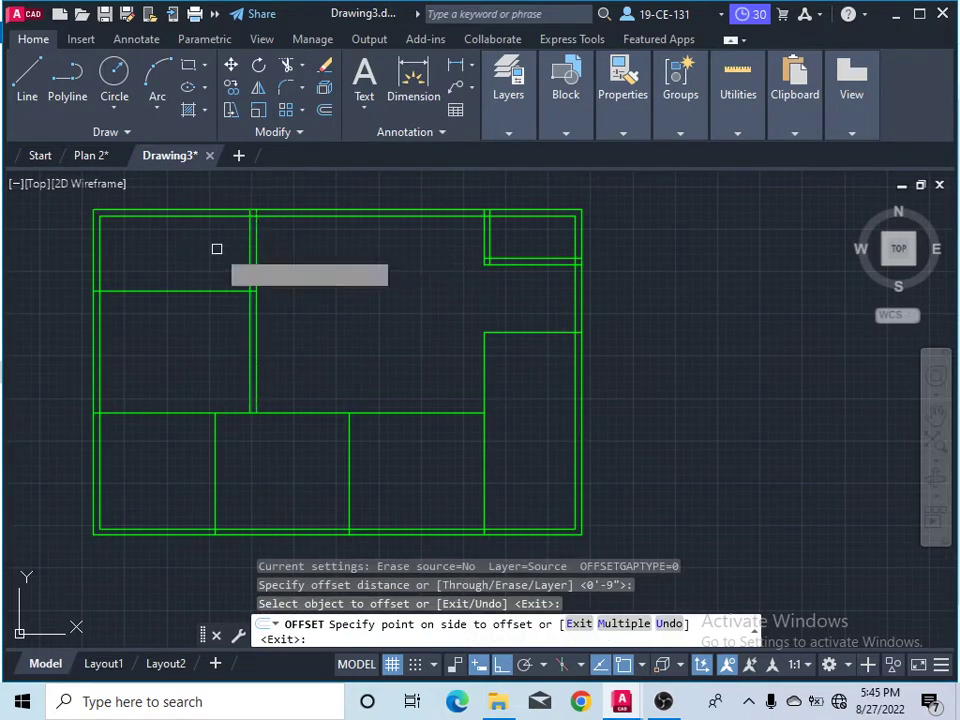
pyautogui.click(216, 250)
pyautogui.click(171, 262)
pyautogui.click(191, 340)
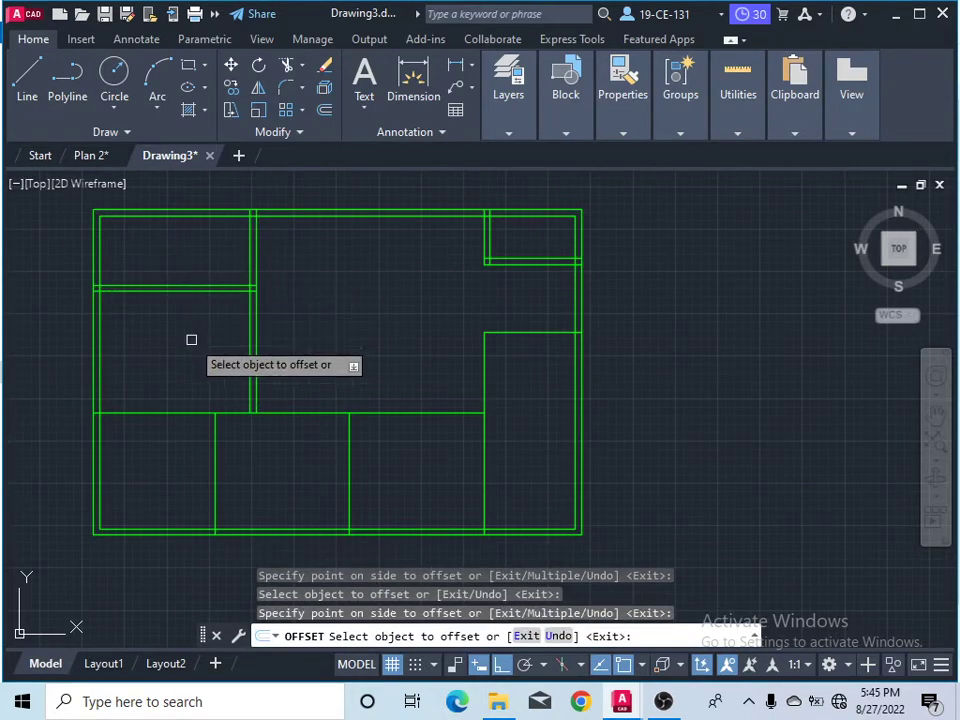
# Offset the guest room's right wall, Bed Room2's left wall and the lower rooms' top wall 9" toward the inside of those rooms
pyautogui.click(212, 470)
pyautogui.click(297, 472)
pyautogui.click(348, 483)
pyautogui.click(414, 485)
pyautogui.click(395, 413)
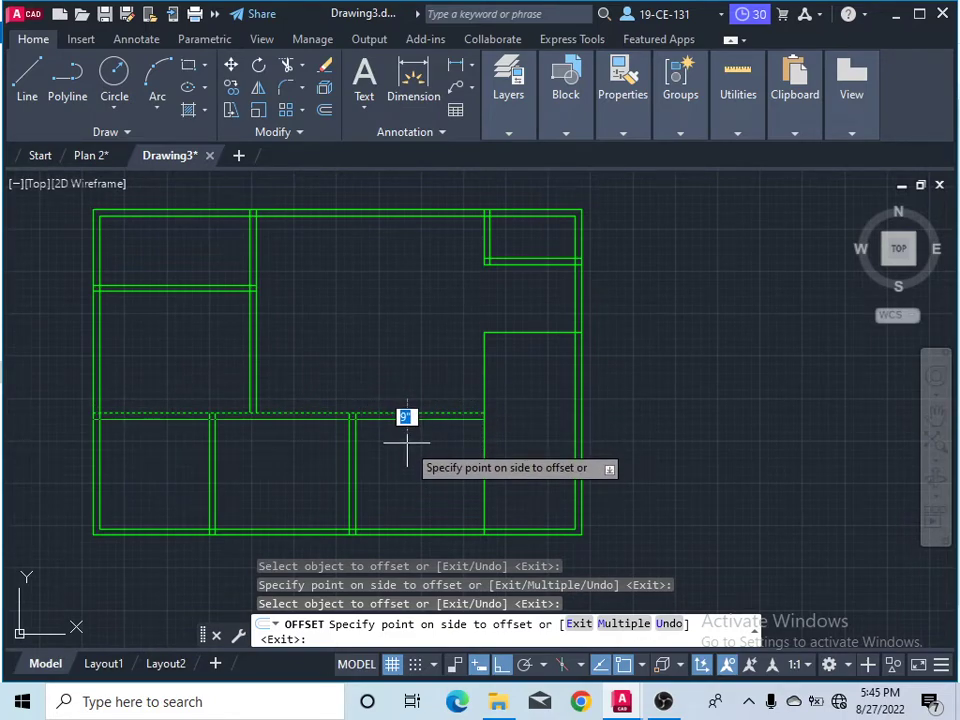
pyautogui.click(407, 440)
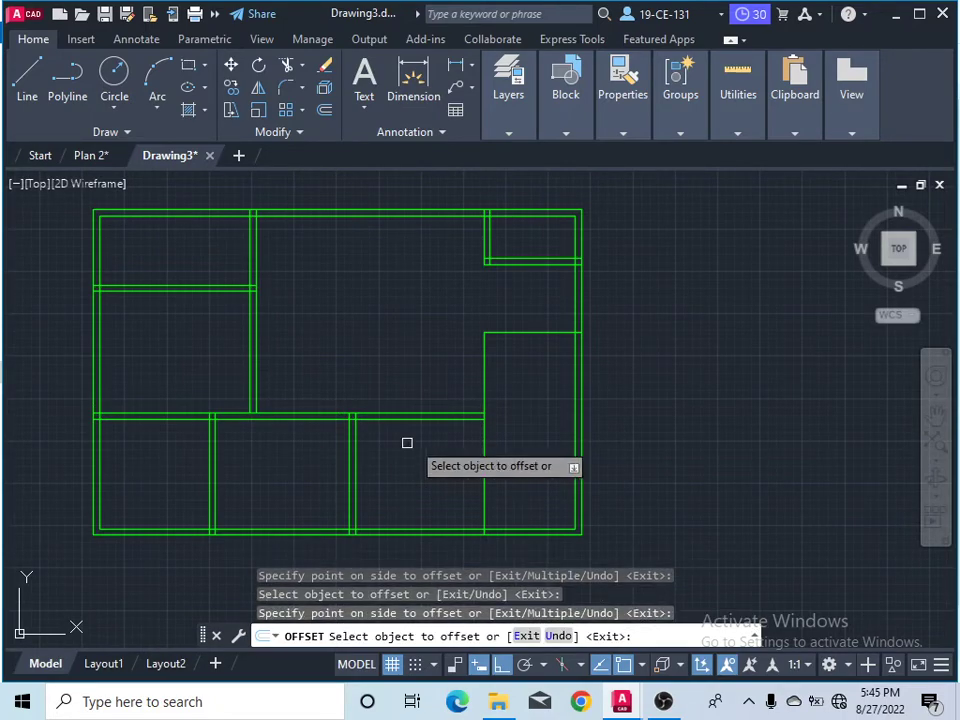
# Offset Bed Room1's left and top wall lines 9" toward the inside of the room
pyautogui.click(488, 363)
pyautogui.click(515, 352)
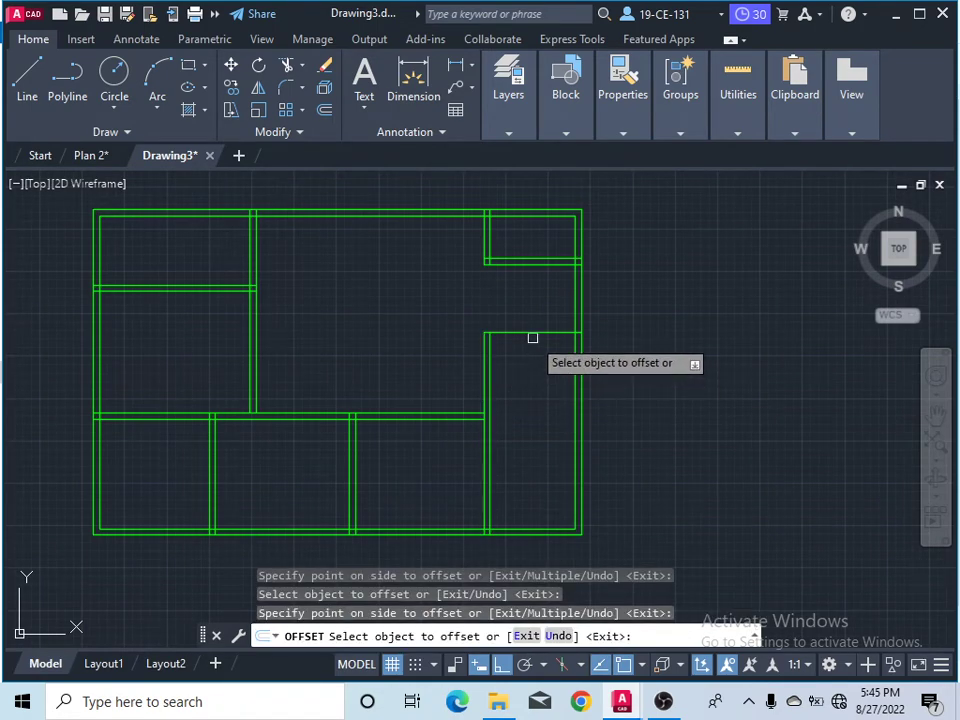
pyautogui.click(532, 337)
pyautogui.click(523, 366)
pyautogui.rightClick(615, 318)
pyautogui.click(658, 328)
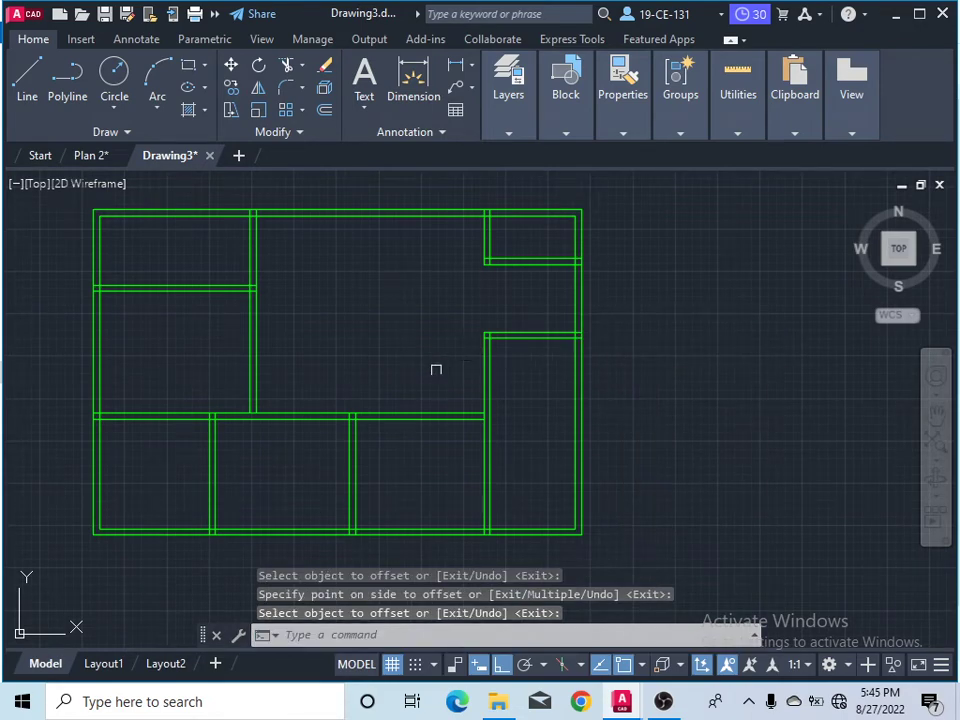
# Trim the ends of the kitchen's right wall lines that project into the top exterior wall
pyautogui.scroll(-2, 490, 358)
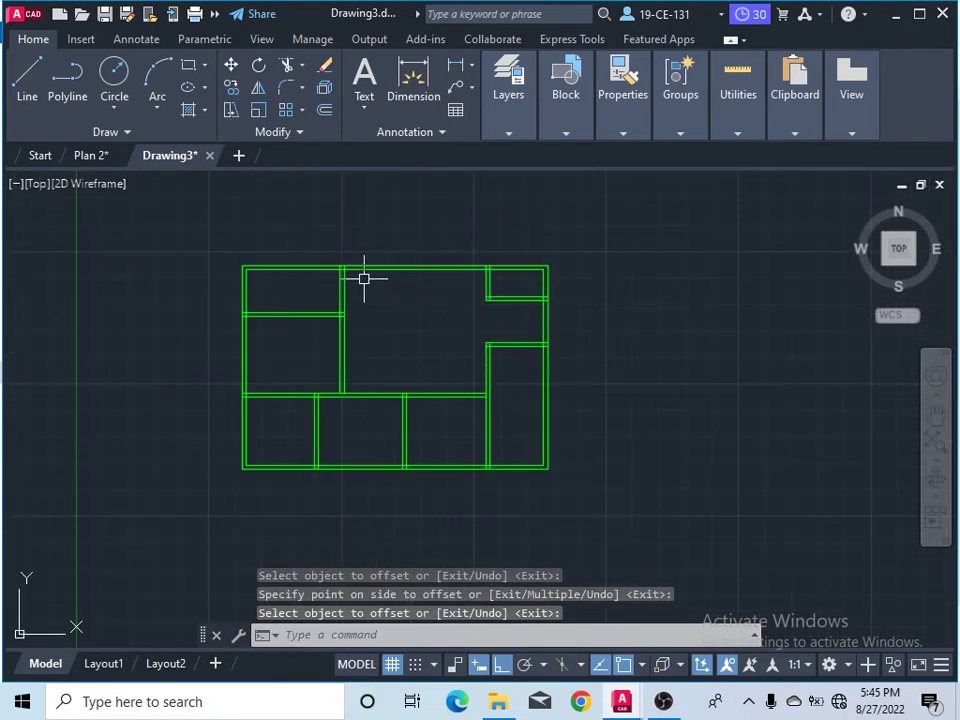
pyautogui.scroll(2, 339, 266)
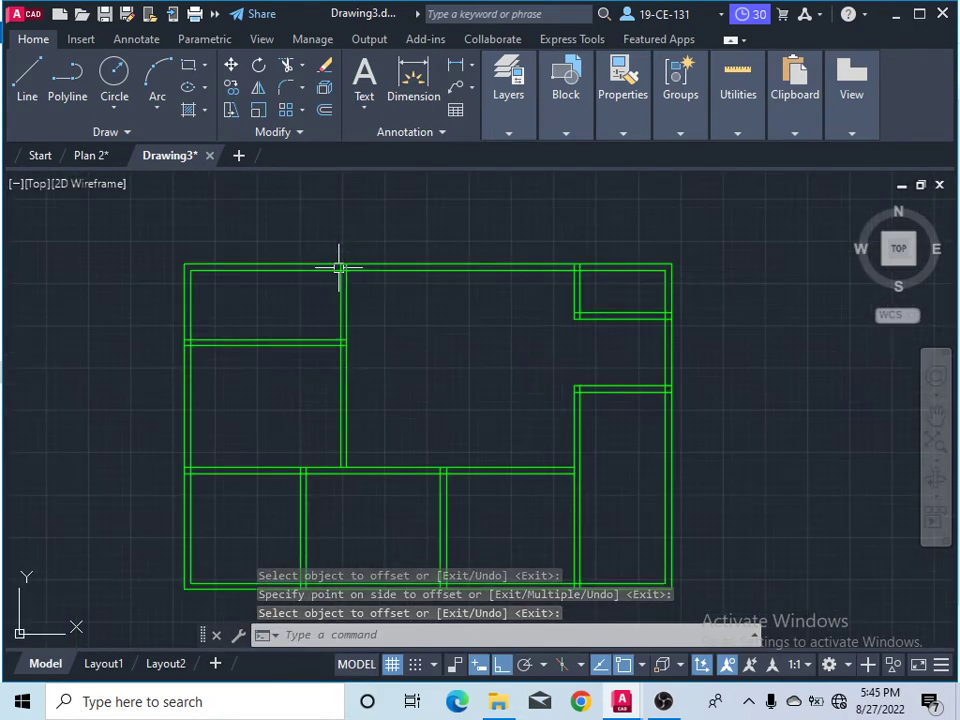
pyautogui.click(289, 66)
pyautogui.scroll(5, 340, 266)
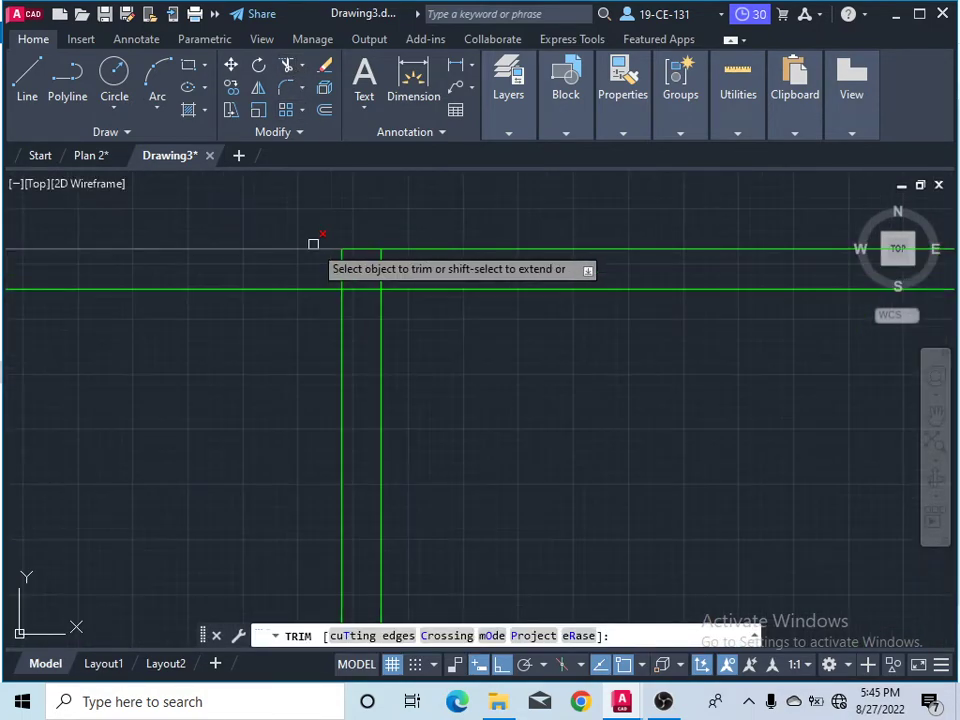
pyautogui.click(381, 270)
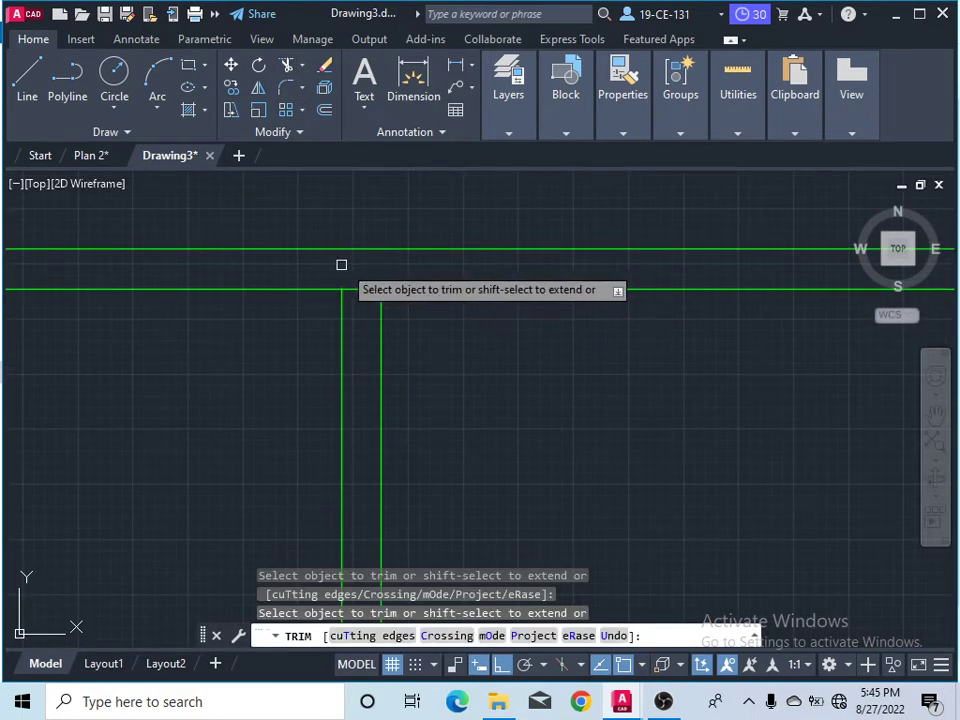
# Trim the overlapping line segments where the wall between kitchen and dining room meets their right wall
pyautogui.scroll(-5, 365, 291)
pyautogui.scroll(5, 326, 317)
pyautogui.click(328, 309)
pyautogui.click(319, 322)
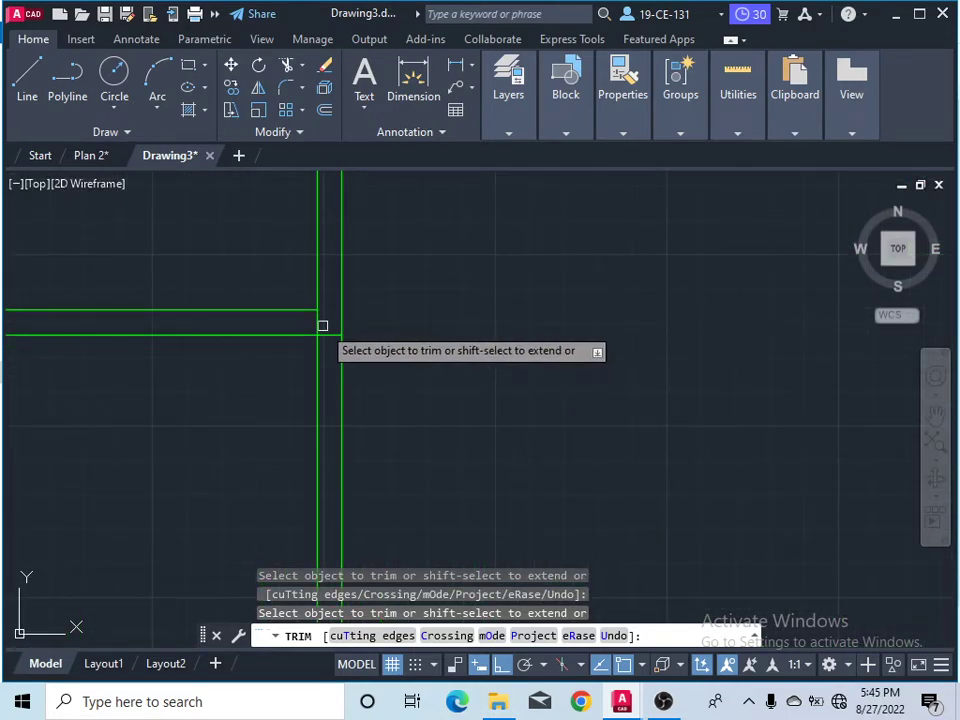
pyautogui.click(329, 332)
# Trim the overlapping lines where the wall between kitchen and dining room meets the left exterior wall
pyautogui.scroll(-3, 430, 310)
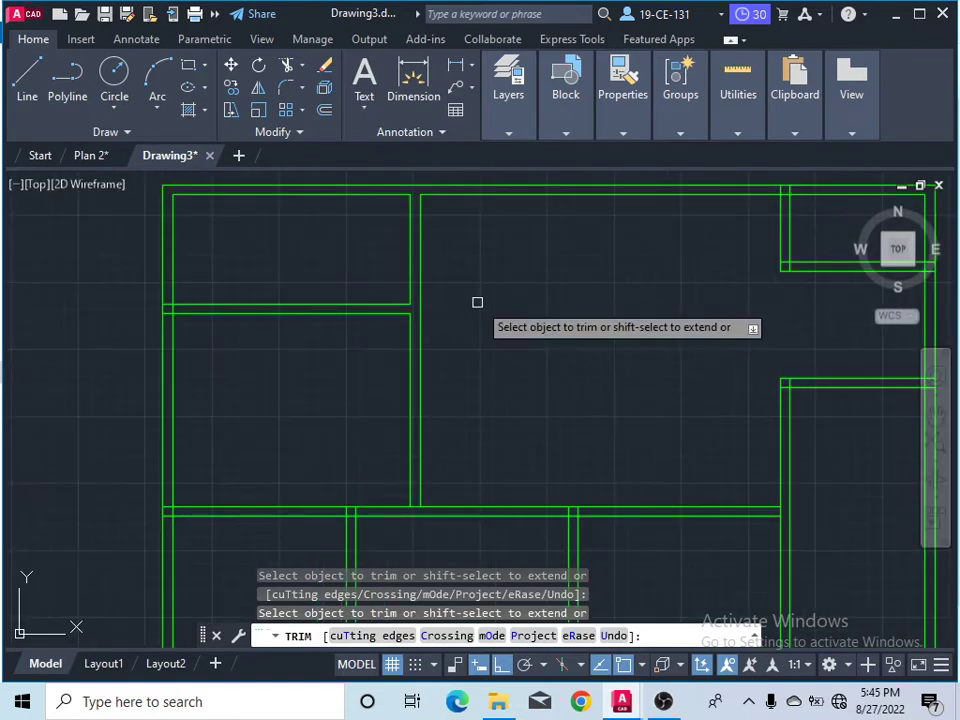
pyautogui.scroll(5, 145, 302)
pyautogui.scroll(2, 153, 292)
pyautogui.moveTo(171, 291)
pyautogui.mouseDown()
pyautogui.moveTo(171, 347)
pyautogui.moveTo(182, 366)
pyautogui.moveTo(261, 317)
pyautogui.mouseUp()
pyautogui.scroll(-5, 289, 216)
pyautogui.scroll(2, 309, 336)
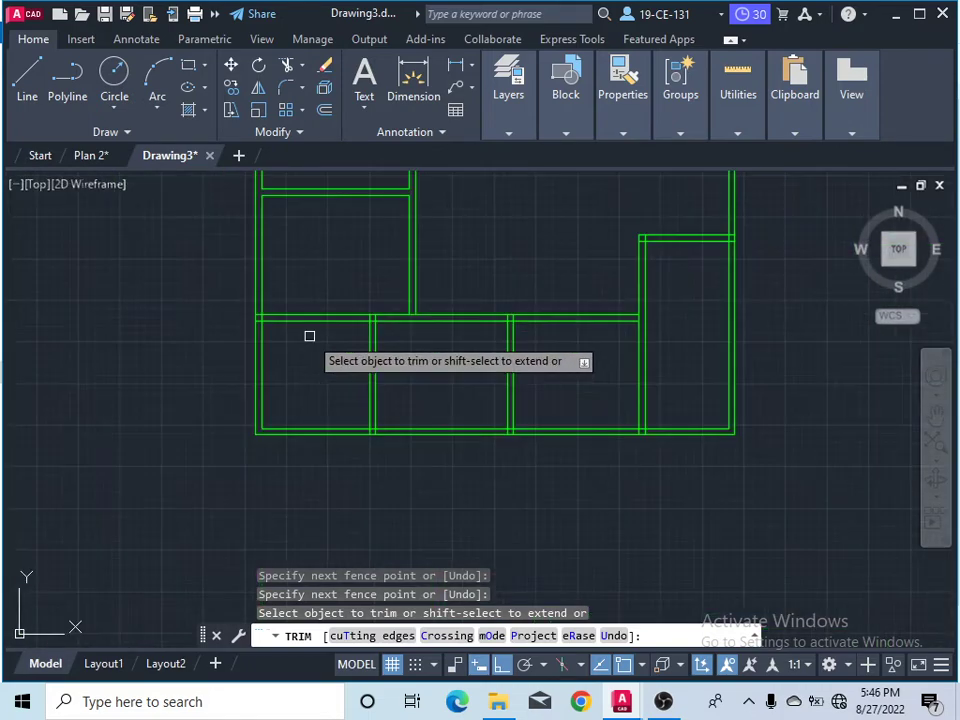
# Trim the overlapping lines where the first partition between the lower rooms meets the horizontal wall above it
pyautogui.scroll(5, 309, 336)
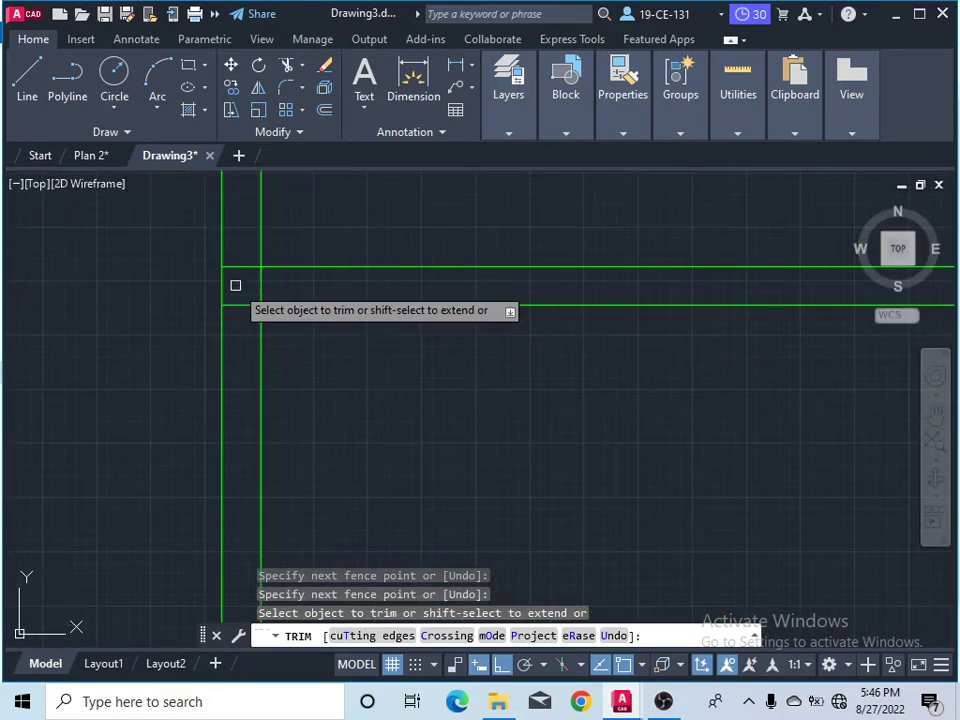
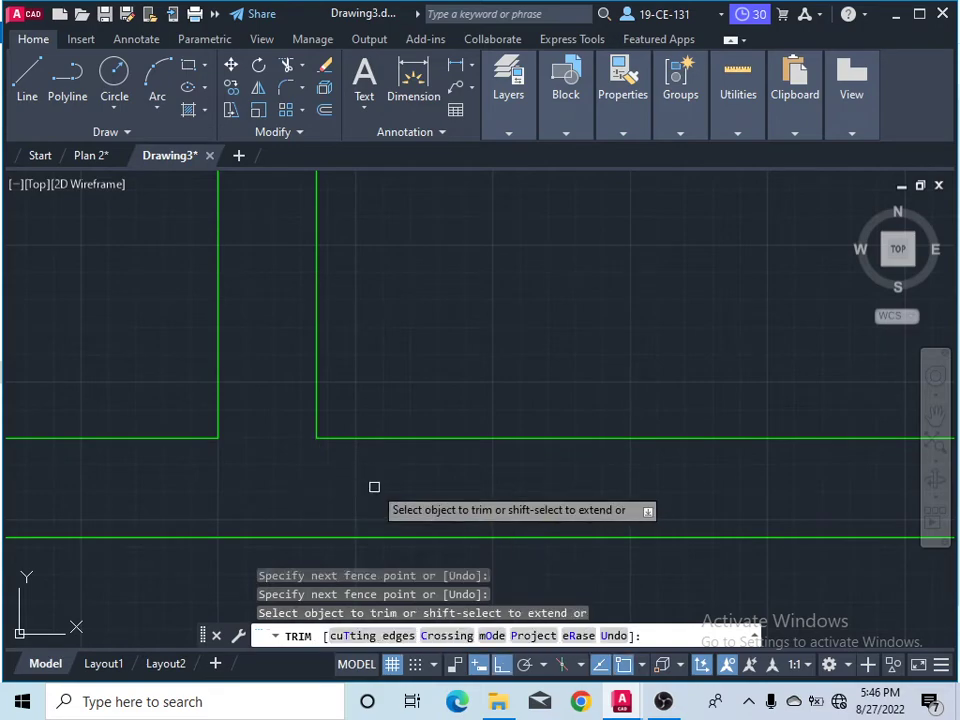
pyautogui.scroll(-5, 375, 486)
pyautogui.scroll(8, 366, 386)
pyautogui.scroll(4, 366, 386)
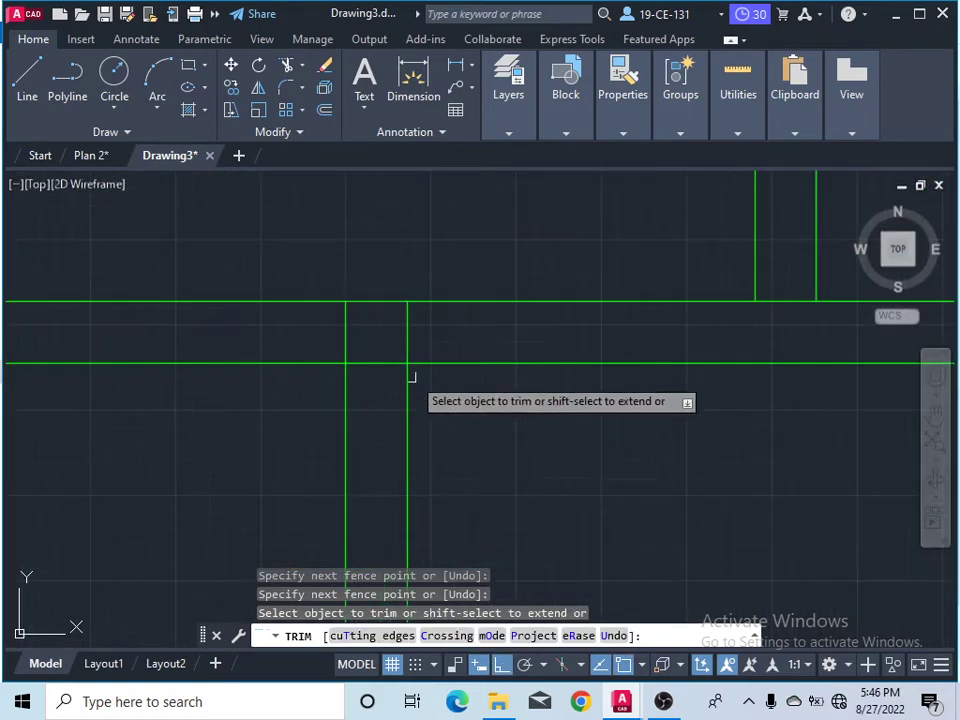
pyautogui.click(440, 336)
pyautogui.click(292, 332)
pyautogui.press('Return')
pyautogui.click(382, 350)
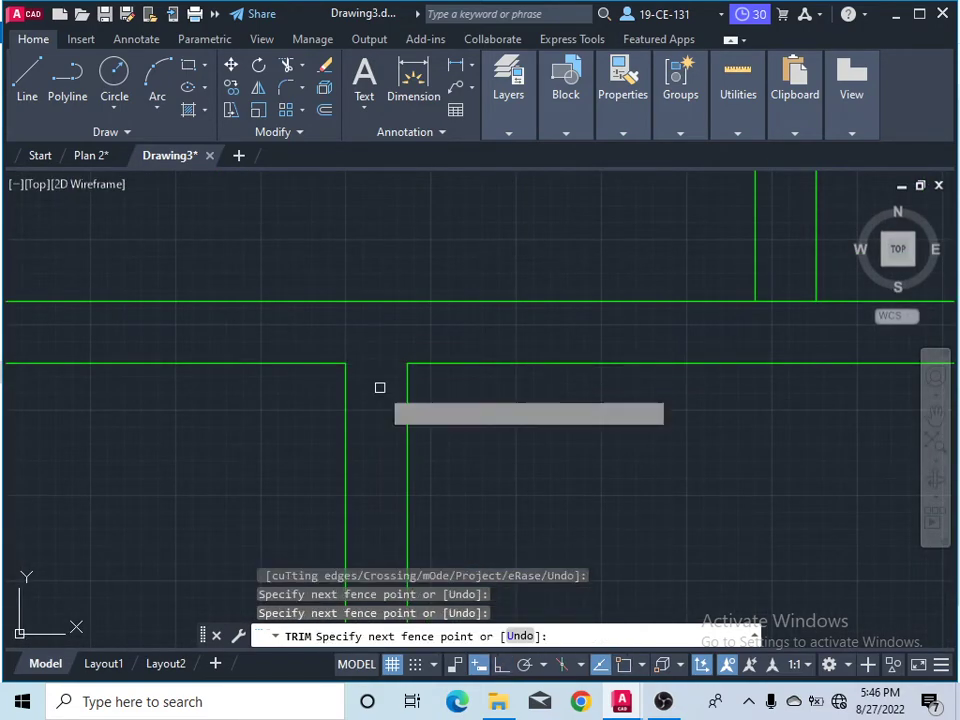
pyautogui.click(379, 388)
pyautogui.press('Return')
# Trim the line segment closing off the lower end of the kitchen and dining room's right wall at the horizontal wall
pyautogui.scroll(-6, 379, 388)
pyautogui.scroll(-6, 306, 356)
pyautogui.scroll(10, 368, 362)
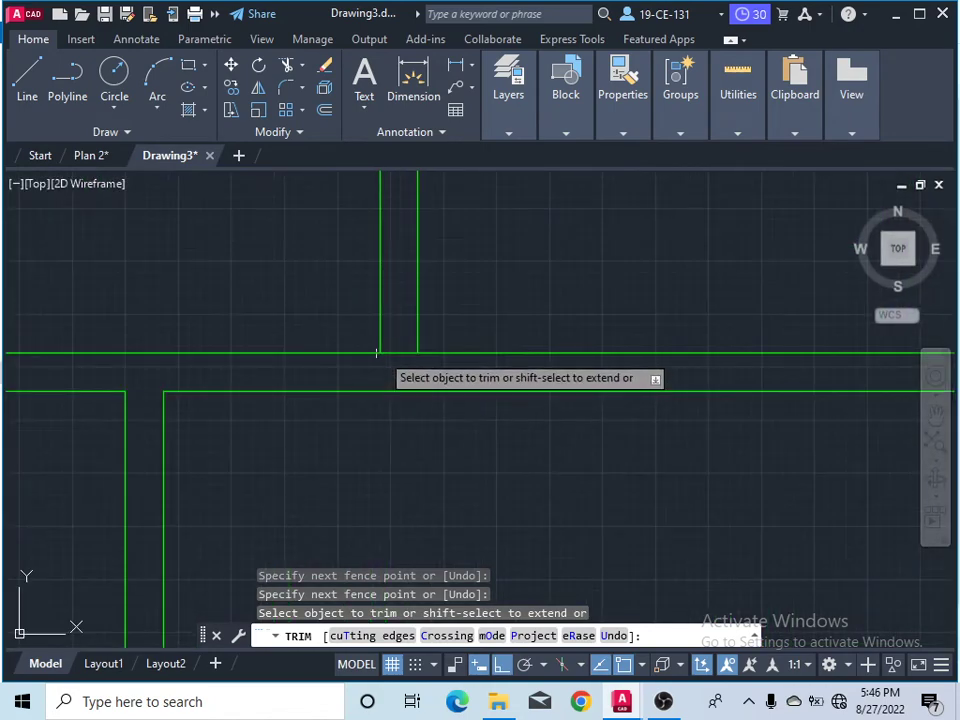
pyautogui.click(395, 341)
pyautogui.click(394, 358)
pyautogui.press('Return')
# Trim the overlapping lines where the second partition between the lower rooms meets the horizontal wall above it
pyautogui.scroll(-10, 394, 358)
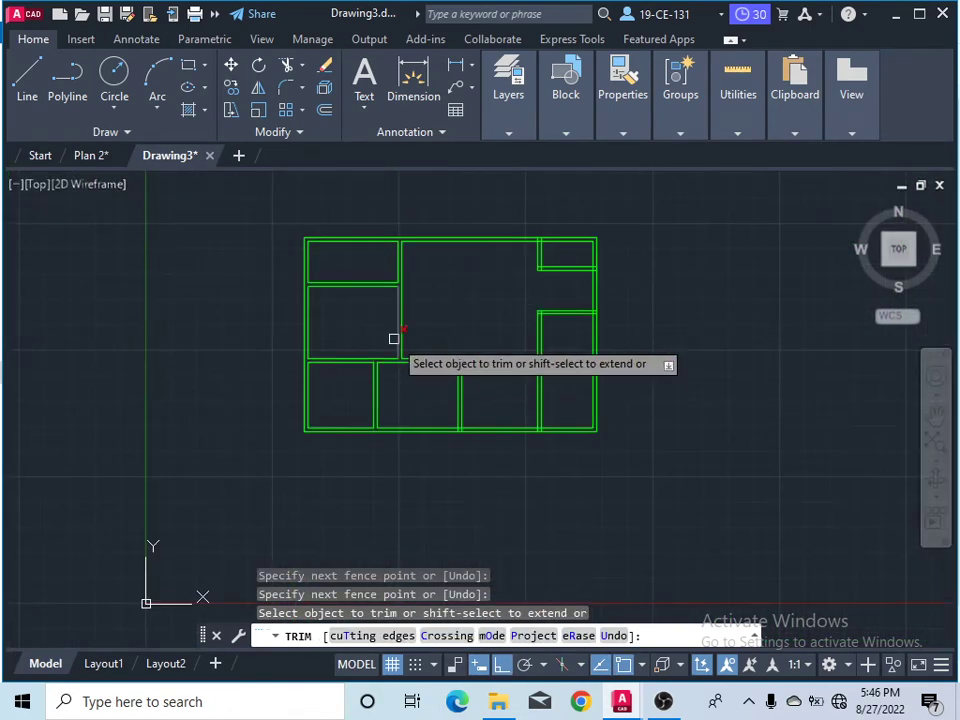
pyautogui.scroll(2, 398, 277)
pyautogui.scroll(-2, 450, 360)
pyautogui.scroll(8, 474, 401)
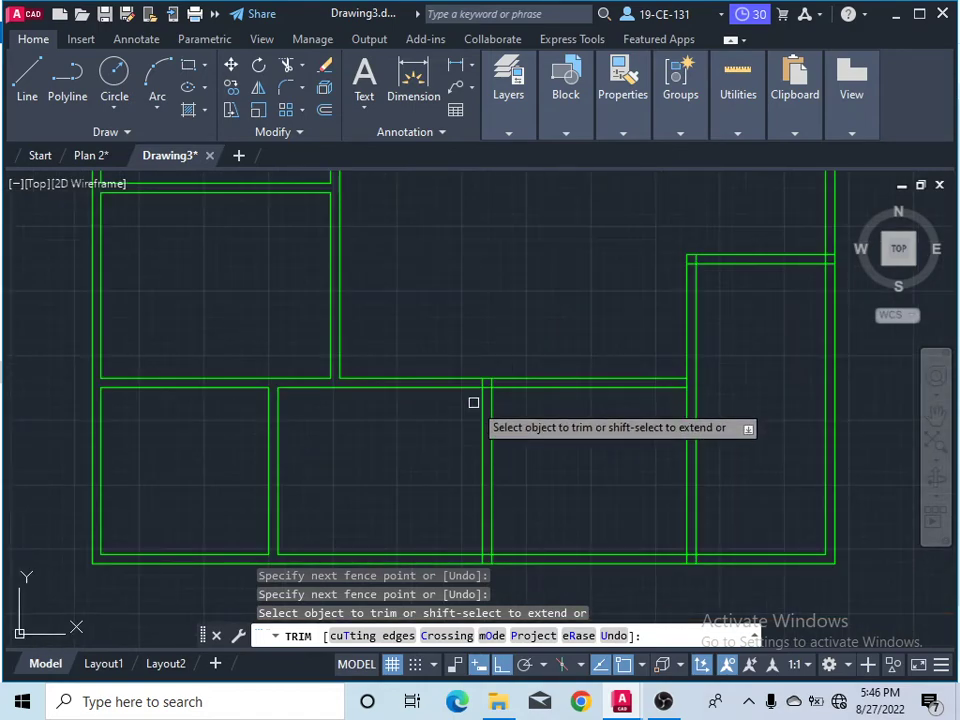
pyautogui.click(554, 358)
pyautogui.click(467, 349)
pyautogui.press('Return')
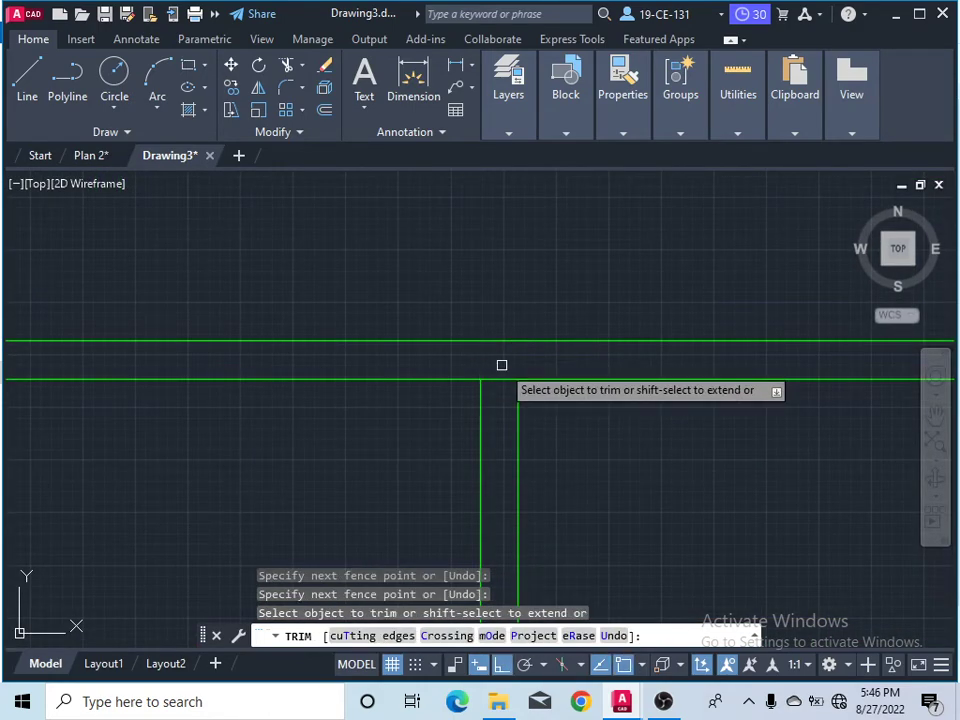
pyautogui.click(501, 364)
pyautogui.click(501, 389)
pyautogui.press('Return')
# Trim the overlapping lines where the second partition between the lower rooms meets the bottom exterior wall
pyautogui.scroll(-5, 500, 389)
pyautogui.scroll(4, 484, 514)
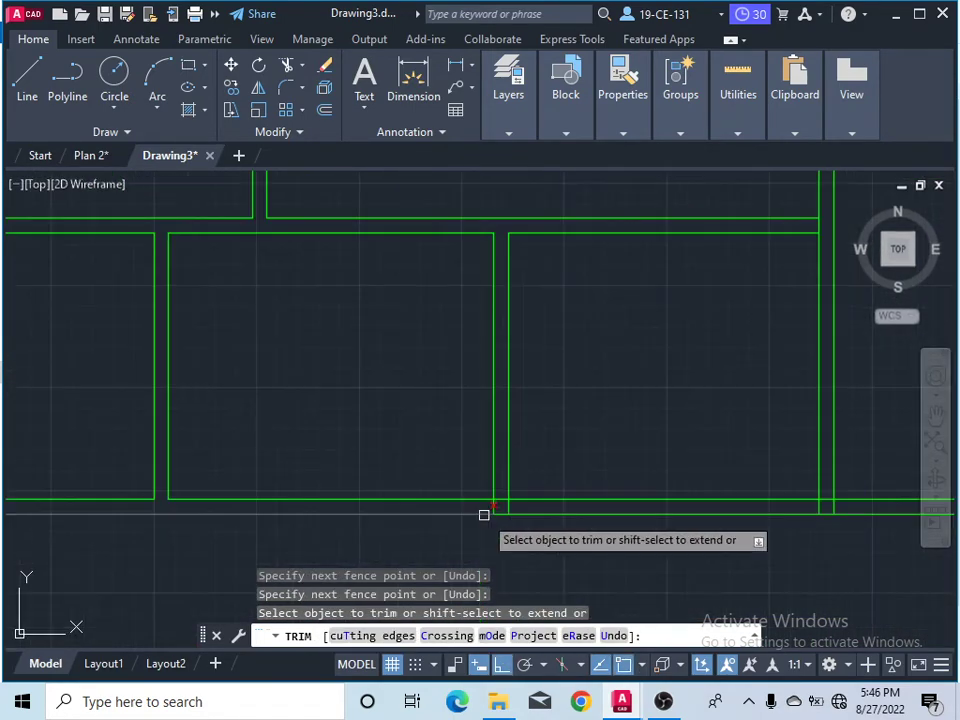
pyautogui.scroll(2, 487, 343)
pyautogui.click(512, 193)
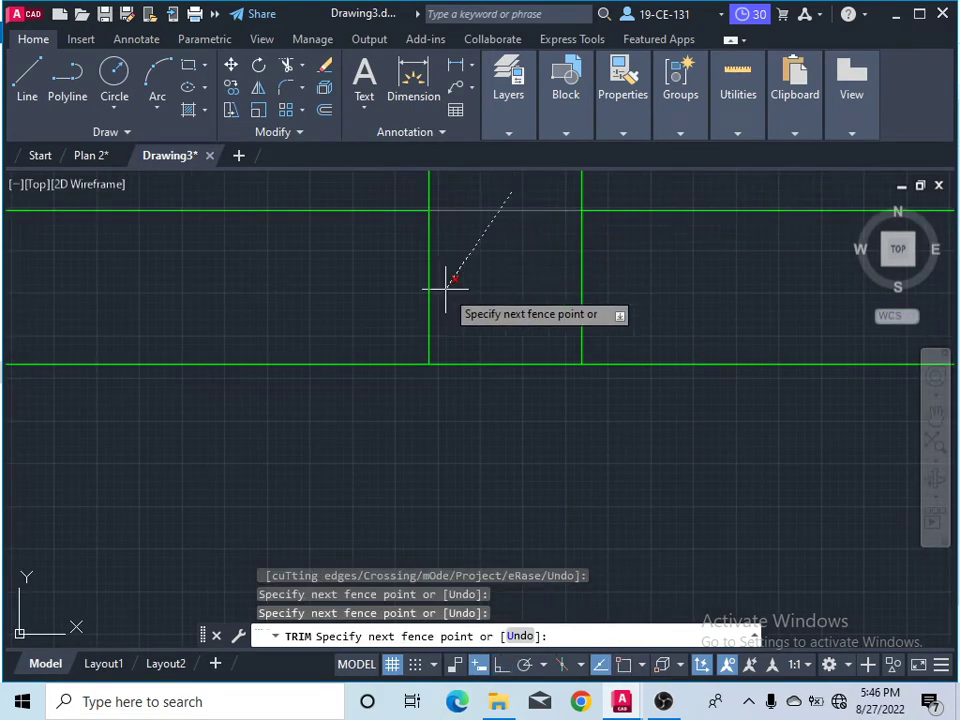
pyautogui.click(418, 300)
pyautogui.press('Return')
pyautogui.scroll(-5, 405, 332)
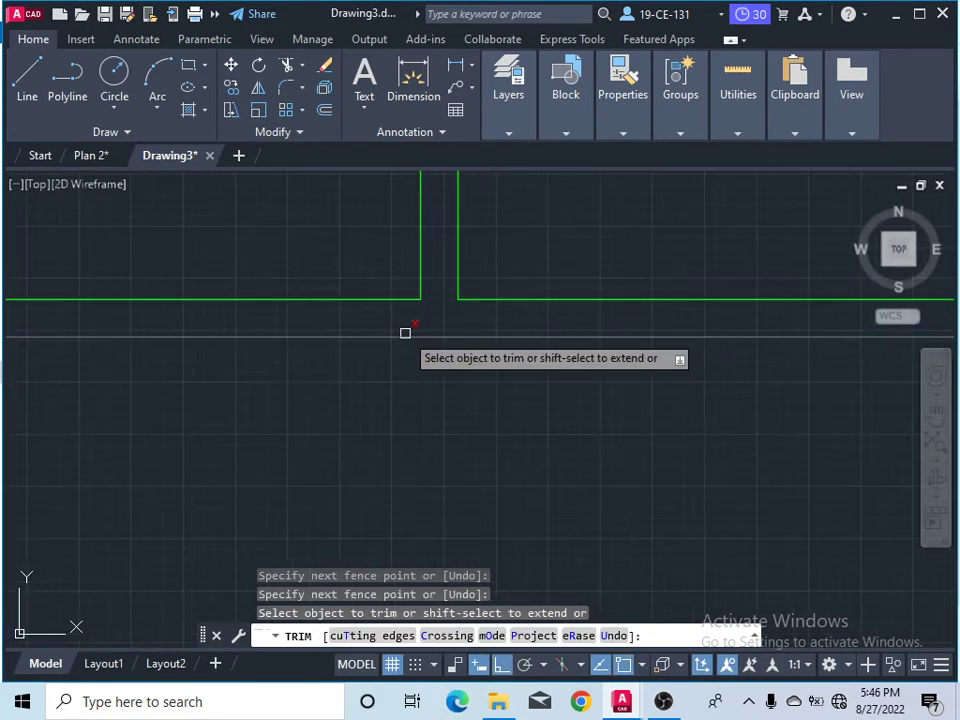
# Trim the overlapping lines where the lower-right room's left wall meets the bottom exterior wall
pyautogui.scroll(4, 512, 323)
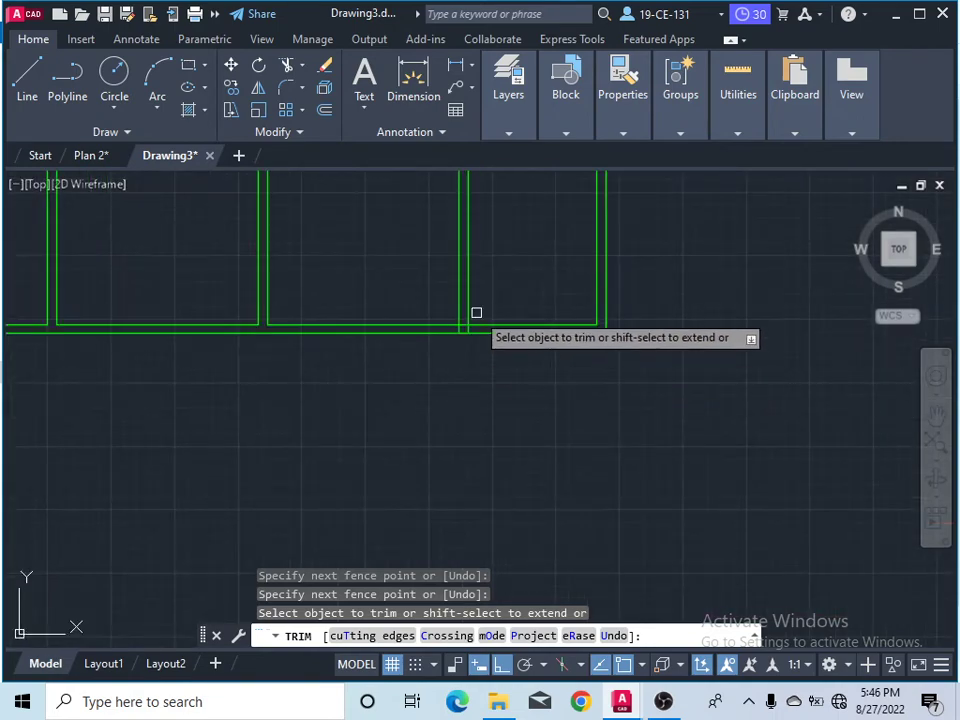
pyautogui.click(443, 440)
pyautogui.click(287, 435)
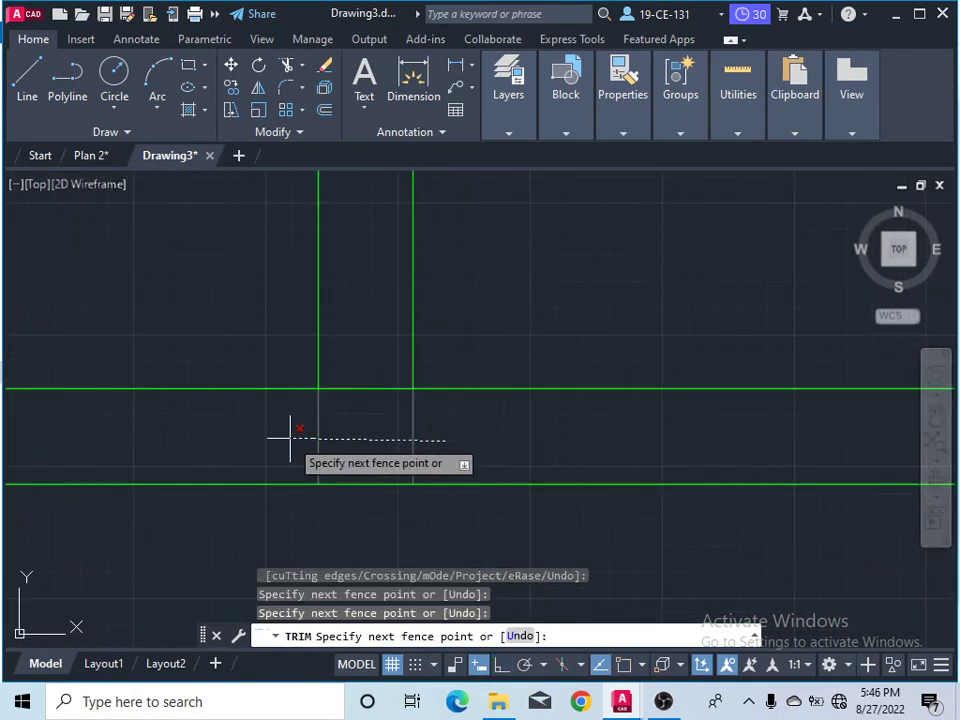
pyautogui.press('Return')
pyautogui.click(361, 356)
pyautogui.click(364, 399)
pyautogui.press('Return')
# Trim the crossing line ends inside the upper-left wall corner of the lower-right room
pyautogui.scroll(-4, 369, 417)
pyautogui.scroll(-5, 369, 417)
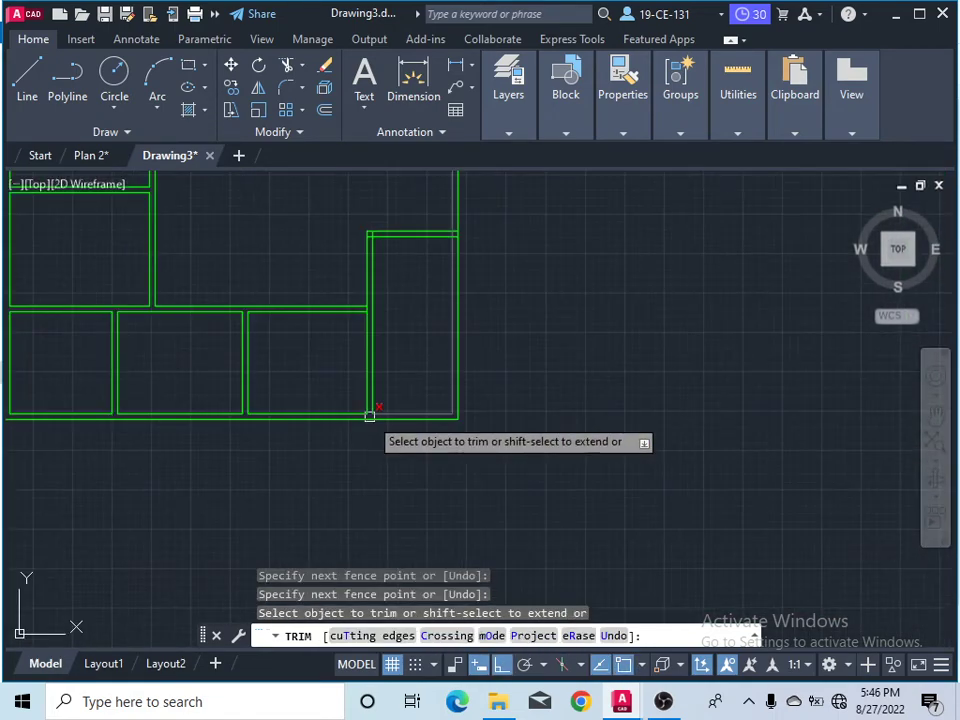
pyautogui.scroll(4, 425, 428)
pyautogui.scroll(5, 428, 224)
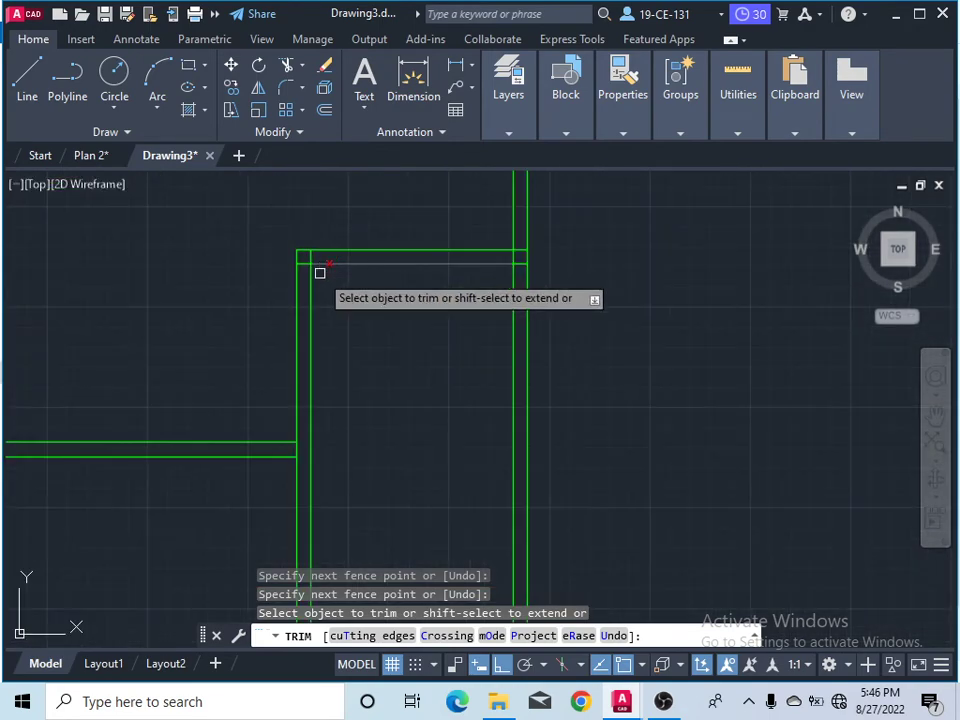
pyautogui.click(369, 246)
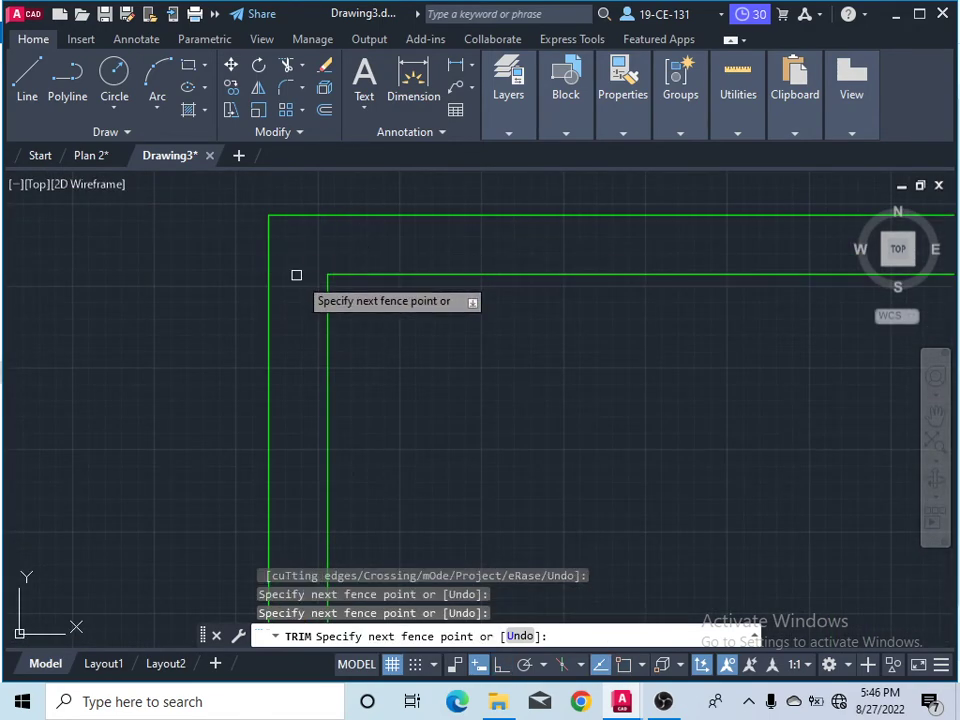
pyautogui.click(296, 280)
pyautogui.press('Return')
# Trim the overlapping lines where the lower-right room's top wall meets the right exterior wall
pyautogui.scroll(-8, 400, 285)
pyautogui.scroll(3, 503, 276)
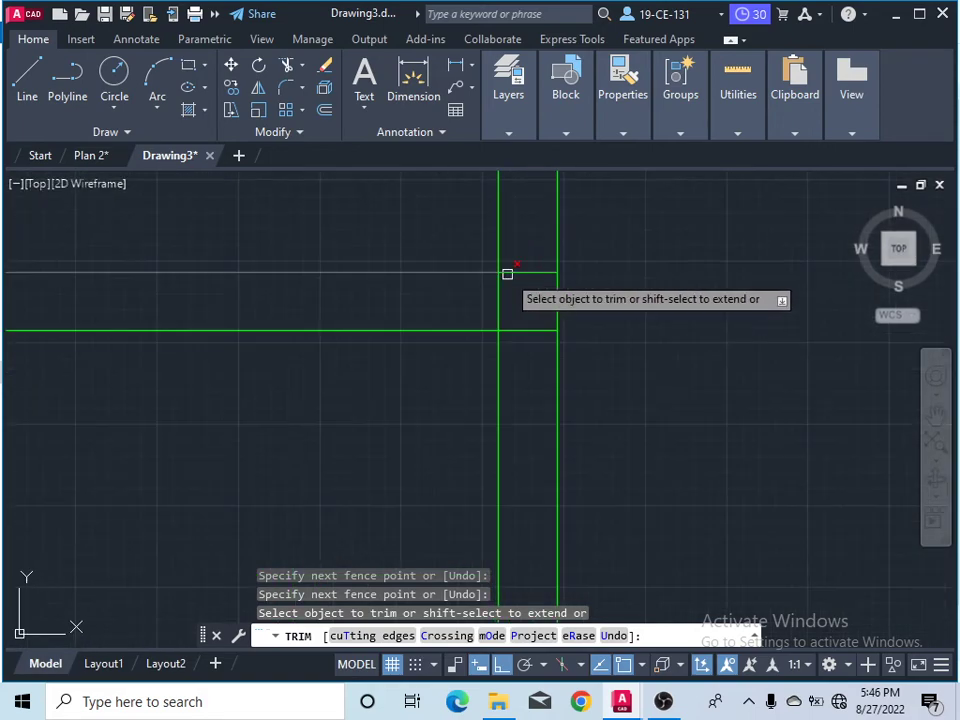
pyautogui.click(519, 257)
pyautogui.click(519, 334)
pyautogui.press('Return')
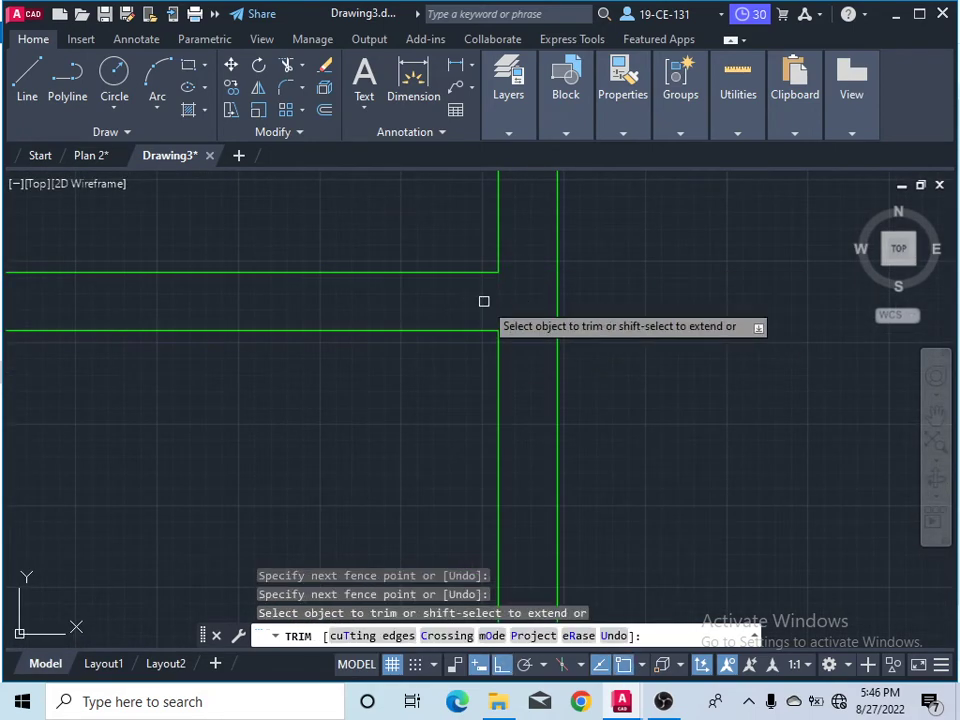
# Trim the overlapping lines where the small upper-right room's bottom wall meets the right exterior wall
pyautogui.scroll(-5, 499, 321)
pyautogui.scroll(5, 499, 313)
pyautogui.scroll(5, 510, 285)
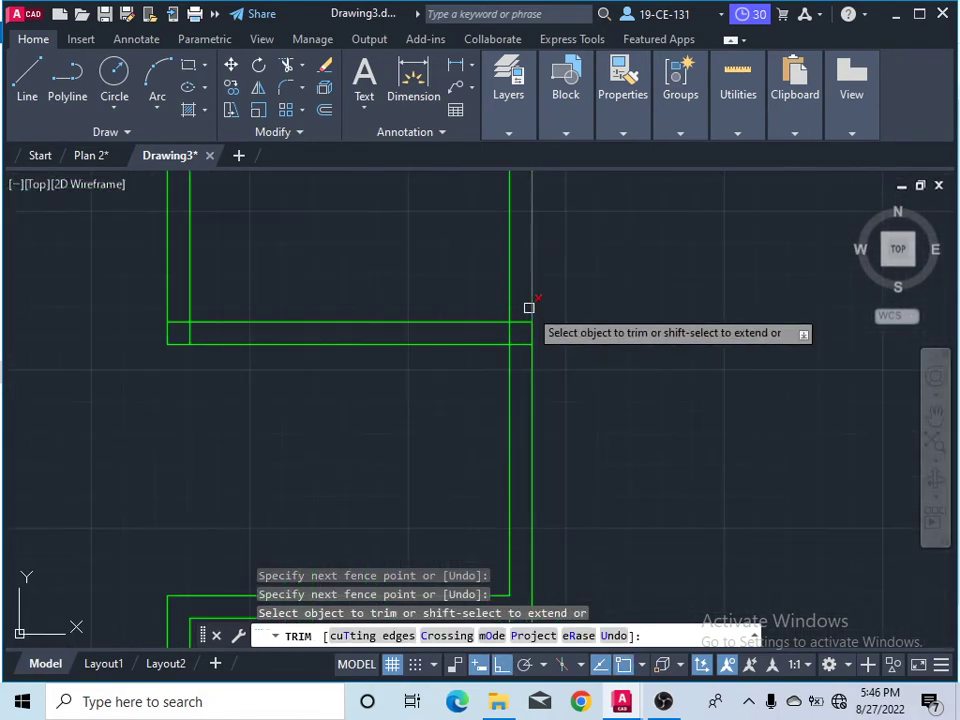
pyautogui.click(518, 318)
pyautogui.click(524, 405)
pyautogui.press('Return')
pyautogui.click(527, 358)
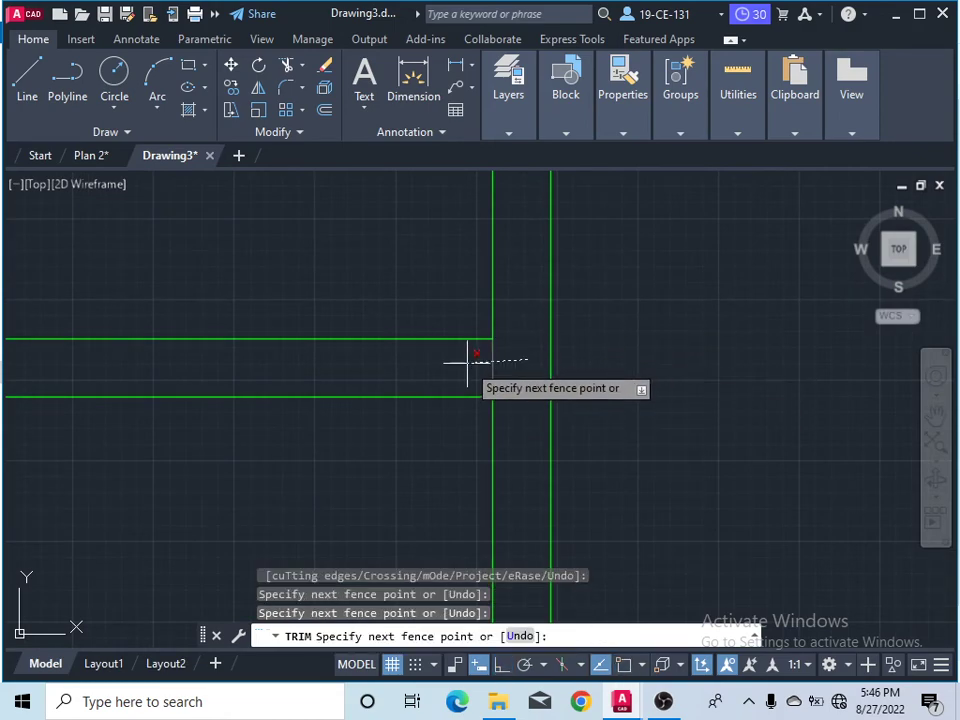
pyautogui.click(467, 360)
pyautogui.press('Return')
# Trim the crossing line ends inside the lower-left wall corner of the small upper-right room
pyautogui.scroll(-5, 510, 366)
pyautogui.scroll(5, 304, 364)
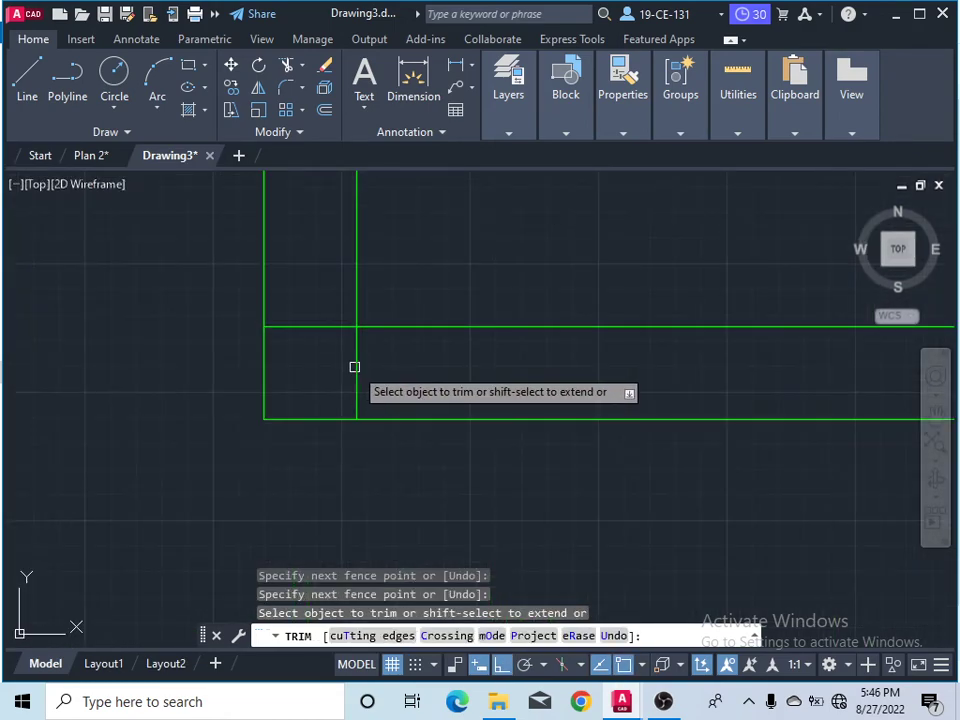
pyautogui.click(309, 300)
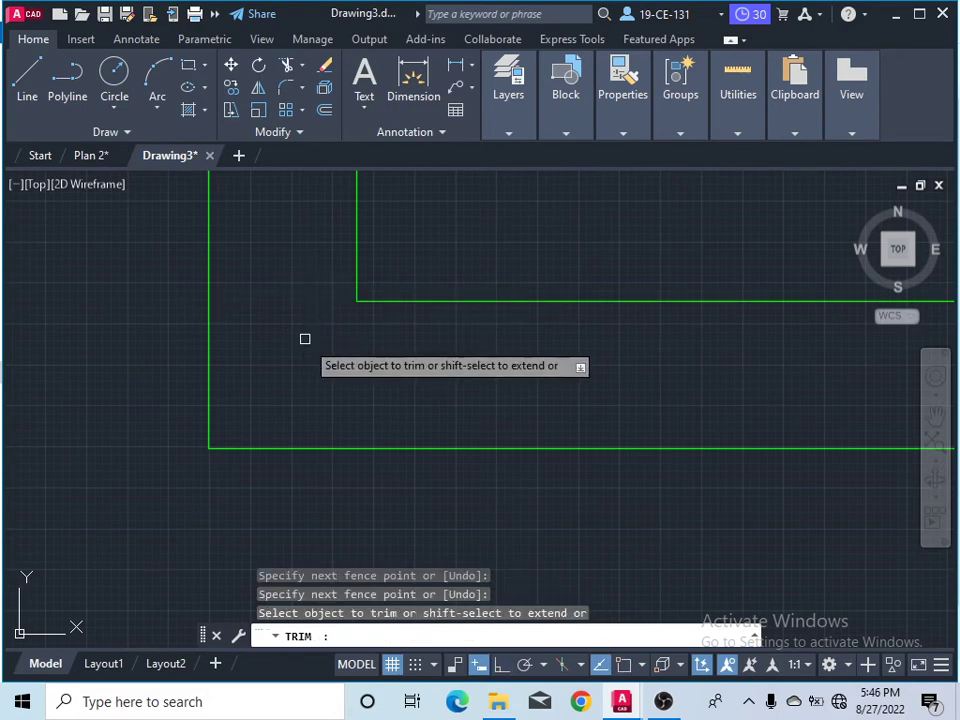
# Trim the overlapping lines where the small upper-right room's left wall meets the top exterior wall
pyautogui.scroll(-6, 328, 396)
pyautogui.scroll(1, 331, 330)
pyautogui.scroll(4, 331, 330)
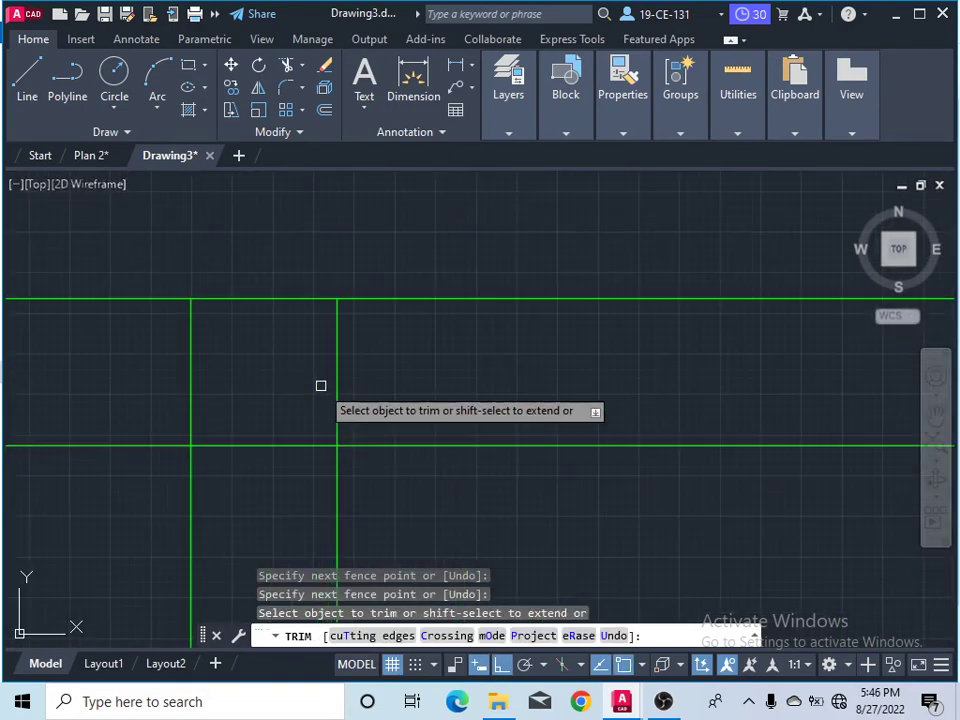
pyautogui.moveTo(392, 358); pyautogui.dragTo(133, 360)
pyautogui.moveTo(242, 381); pyautogui.dragTo(253, 459)
# Trim the segment where the central horizontal wall meets the lower-right room's left wall, and end the Trim command
pyautogui.scroll(-3, 328, 332)
pyautogui.scroll(-3, 406, 302)
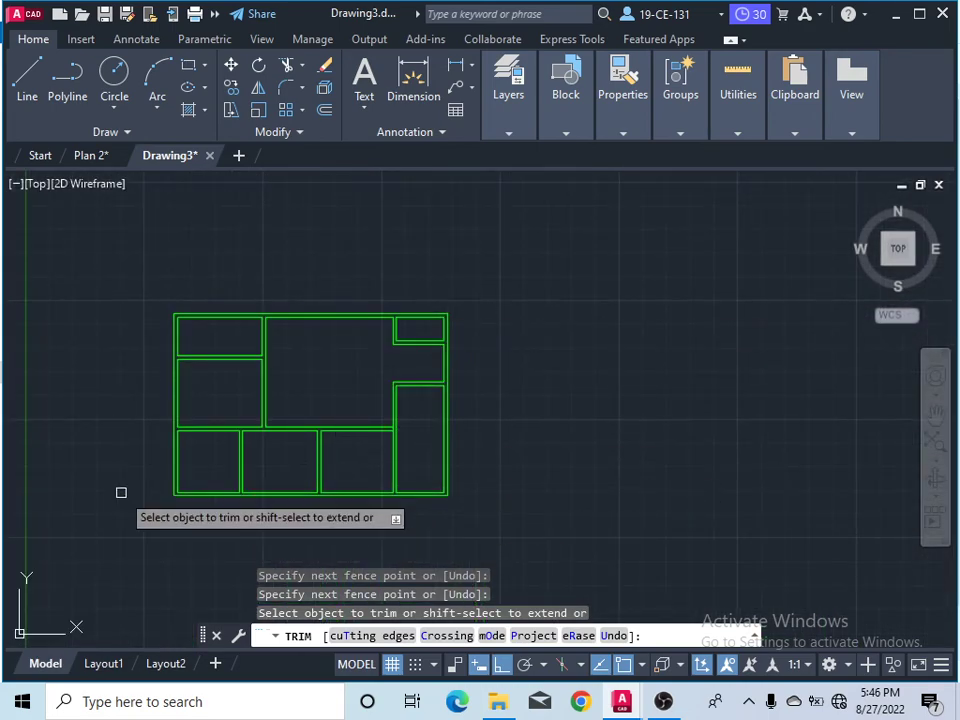
pyautogui.scroll(2, 132, 482)
pyautogui.scroll(5, 548, 405)
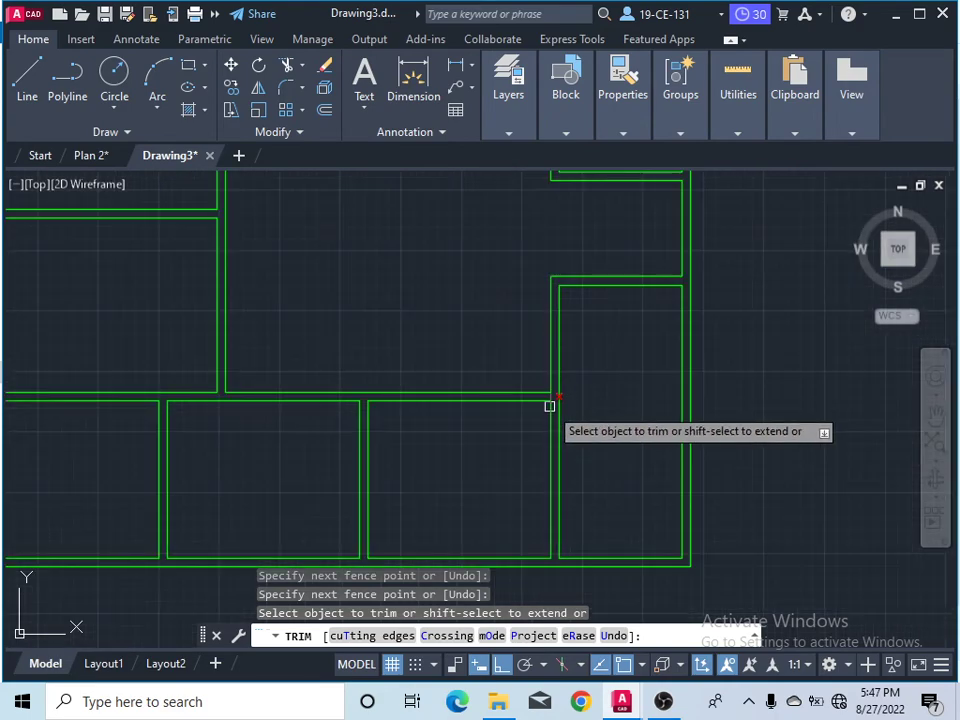
pyautogui.scroll(2, 553, 390)
pyautogui.moveTo(567, 380)
pyautogui.mouseDown()
pyautogui.moveTo(566, 364)
pyautogui.moveTo(541, 371)
pyautogui.mouseUp()
pyautogui.scroll(-4, 489, 296)
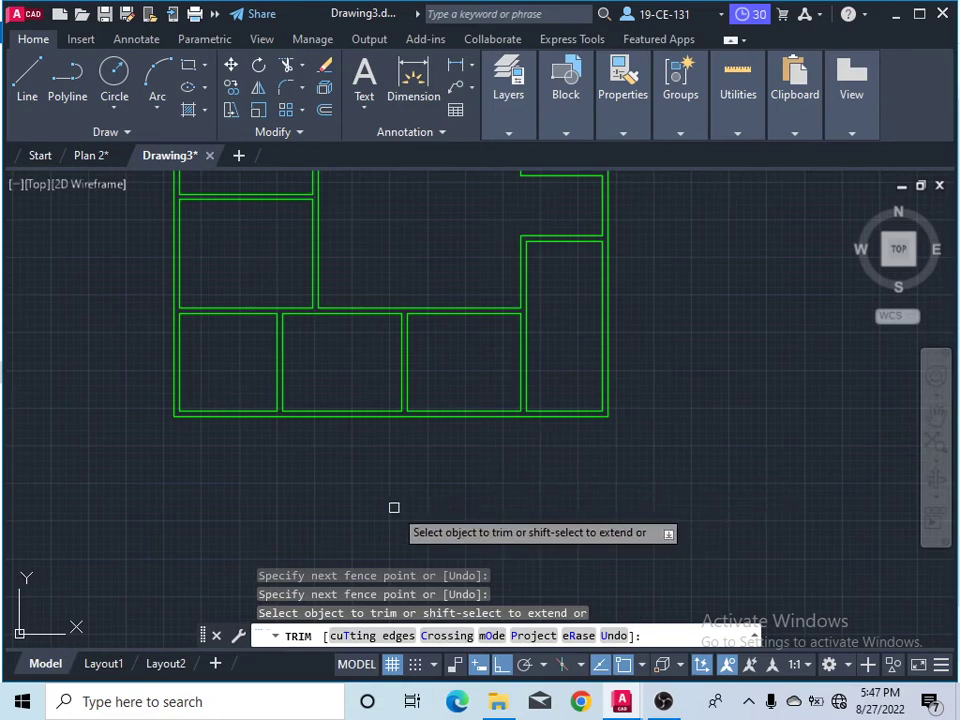
pyautogui.scroll(-2, 392, 507)
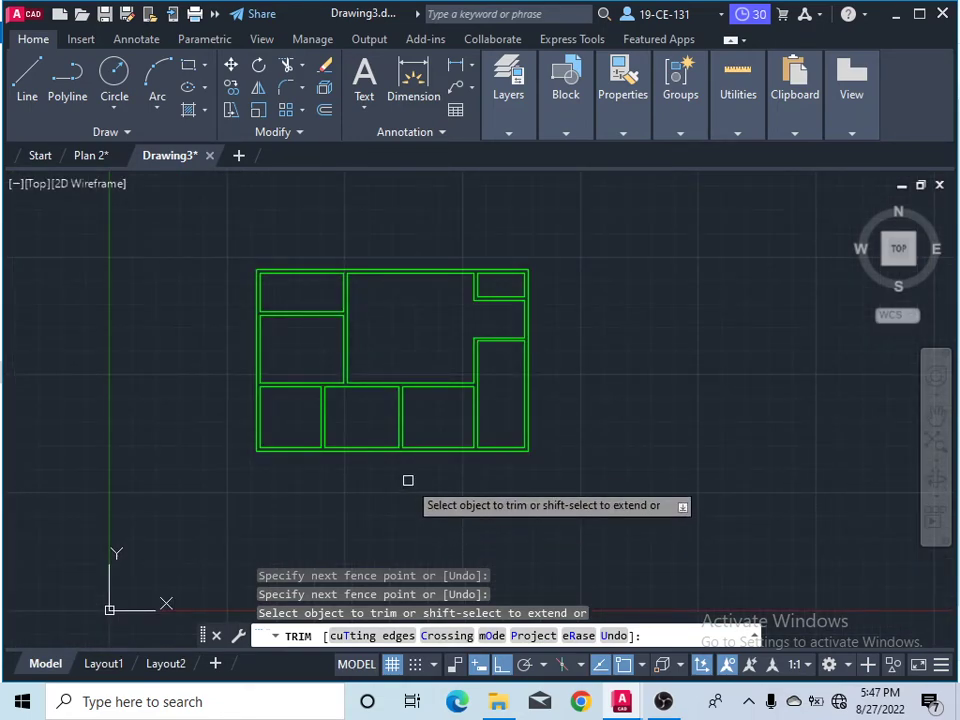
pyautogui.rightClick(623, 261)
pyautogui.click(638, 271)
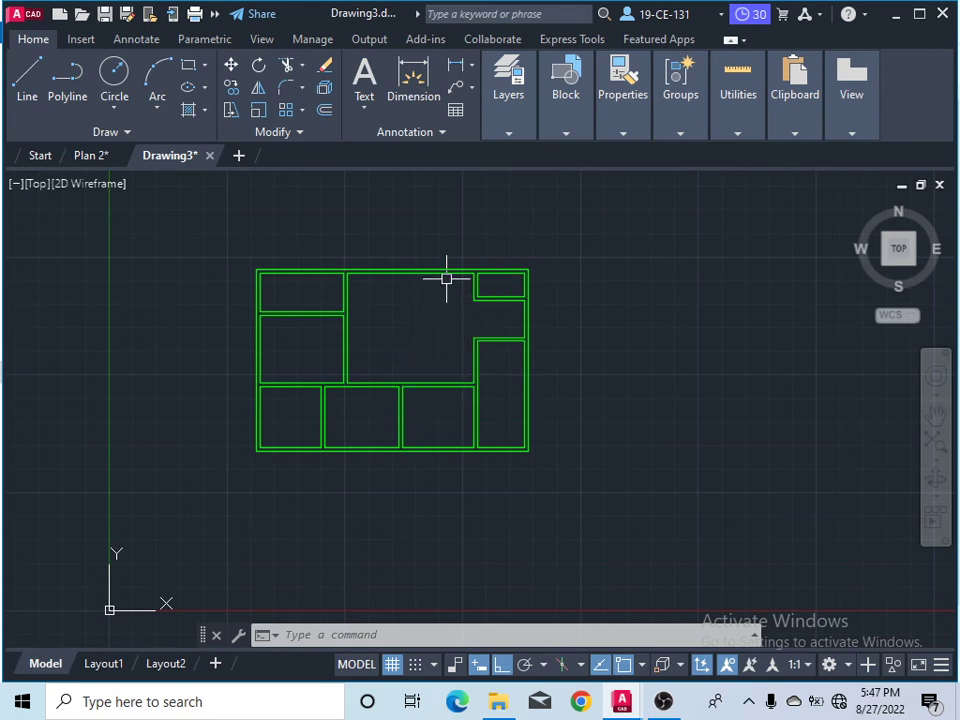
# Select all wall lines of the floor plan and combine them with the JOIN command
pyautogui.scroll(2, 386, 342)
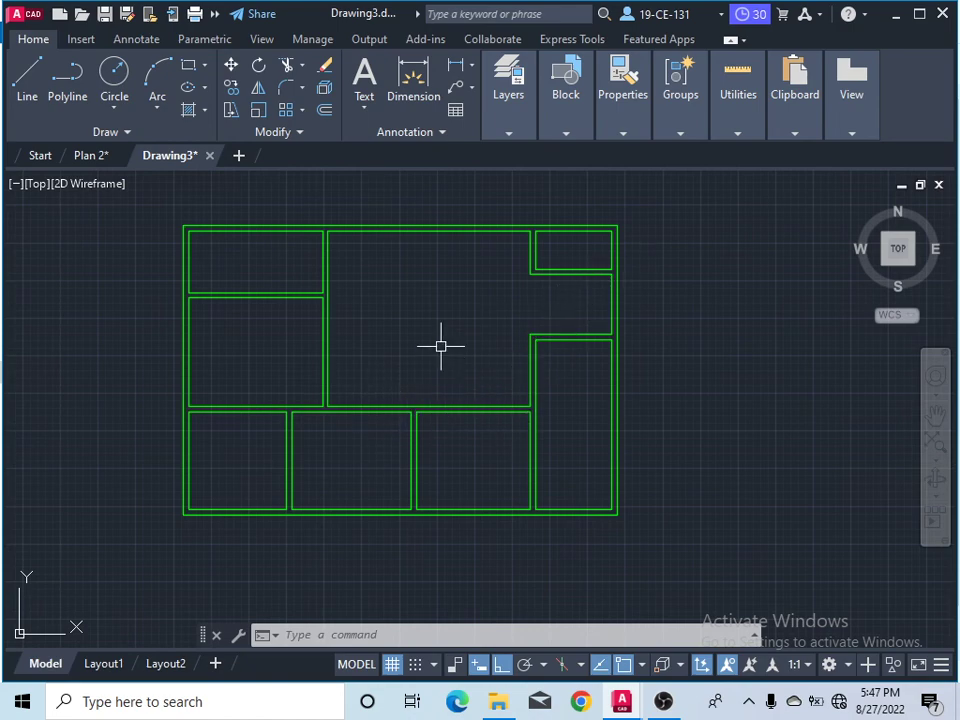
pyautogui.scroll(-2, 450, 352)
pyautogui.scroll(2, 397, 340)
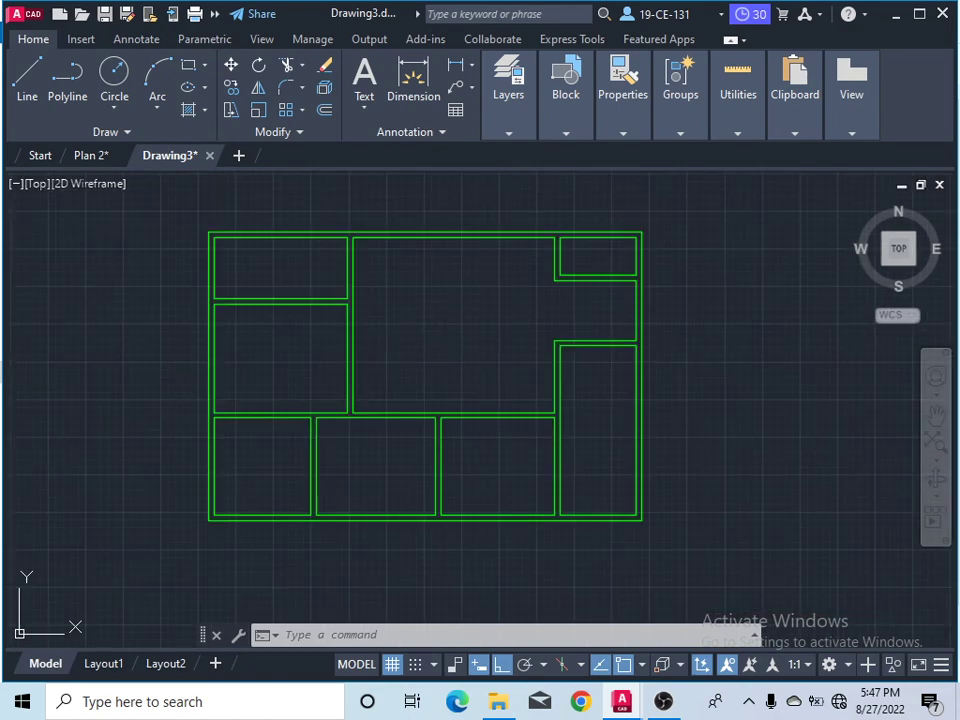
pyautogui.click(697, 204)
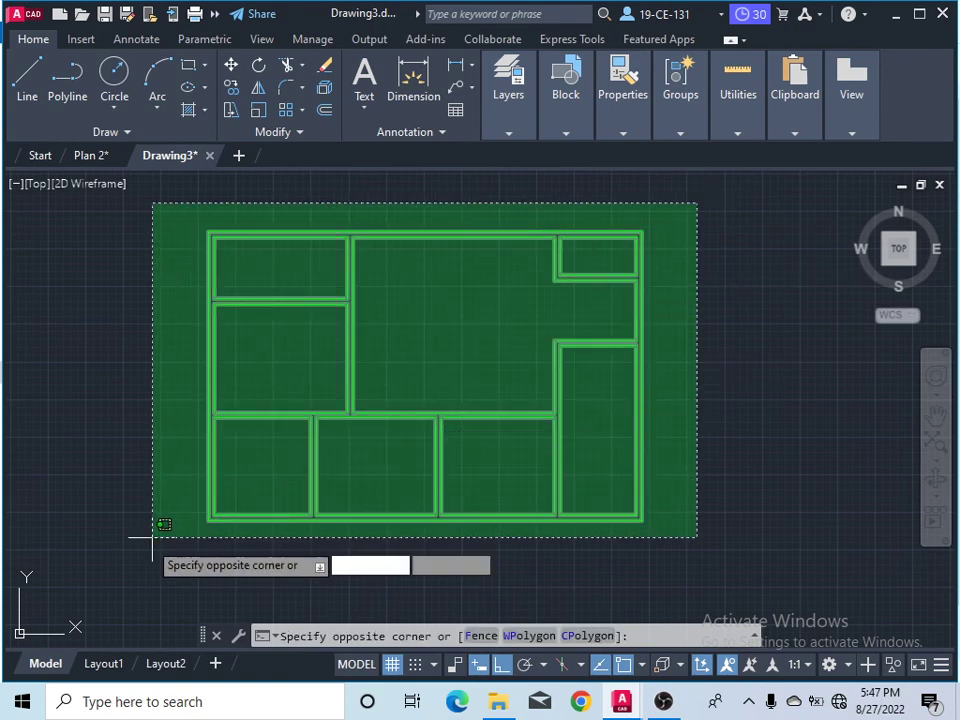
pyautogui.click(150, 540)
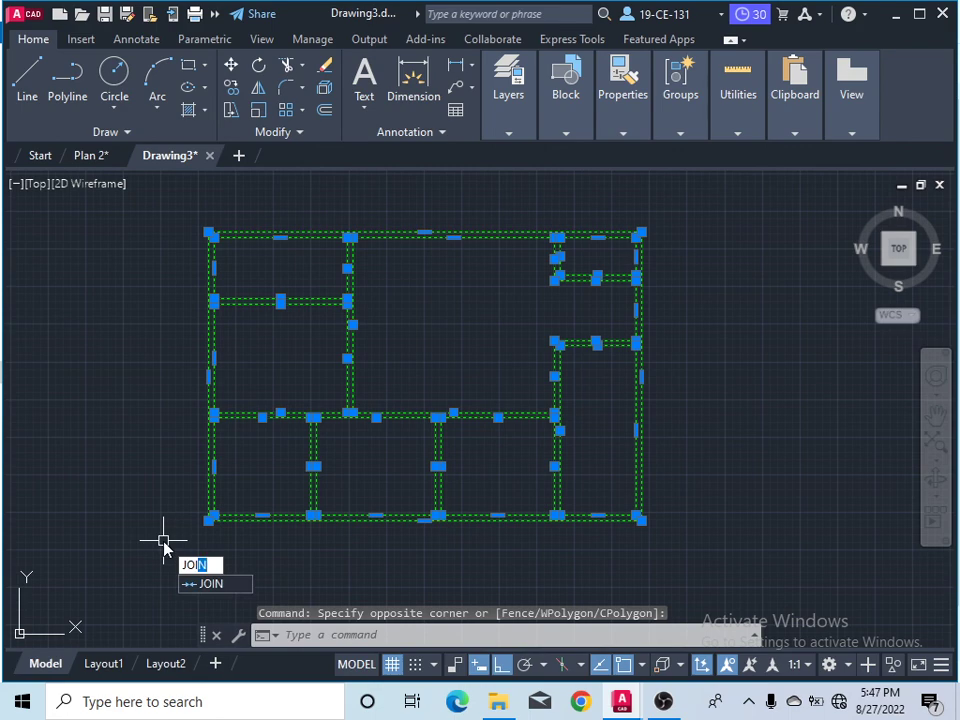
pyautogui.write('JOI')
pyautogui.click(203, 584)
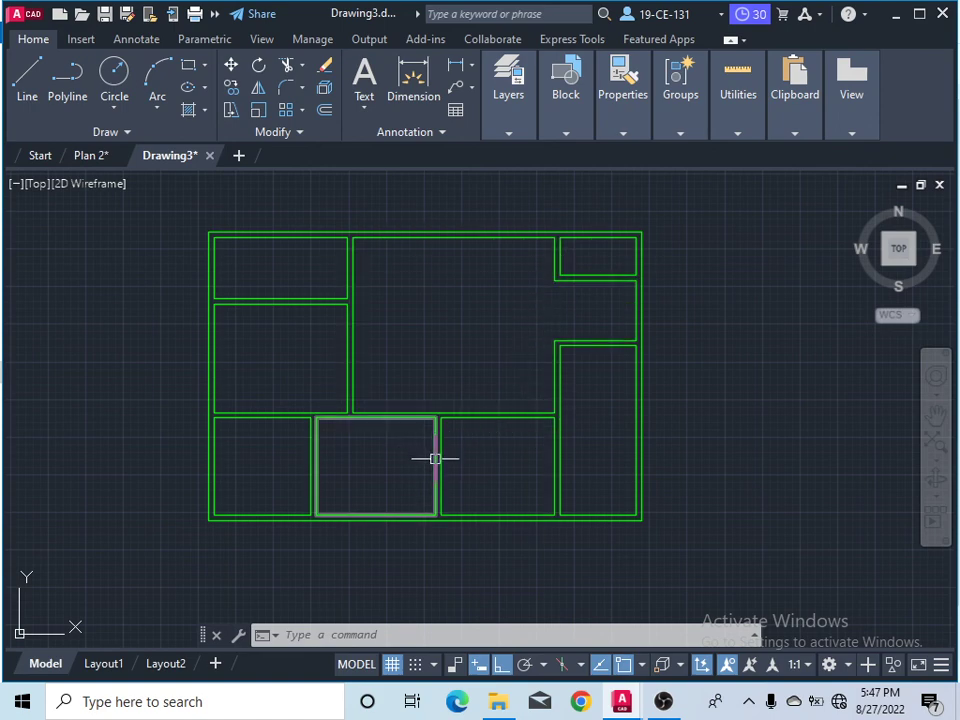
pyautogui.click(663, 700)
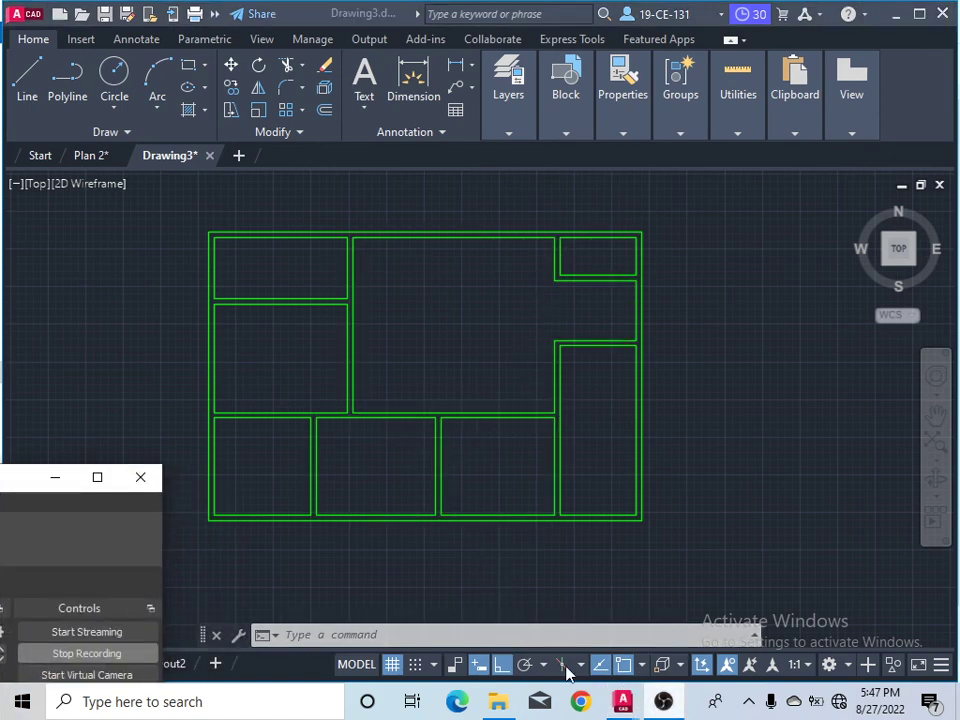